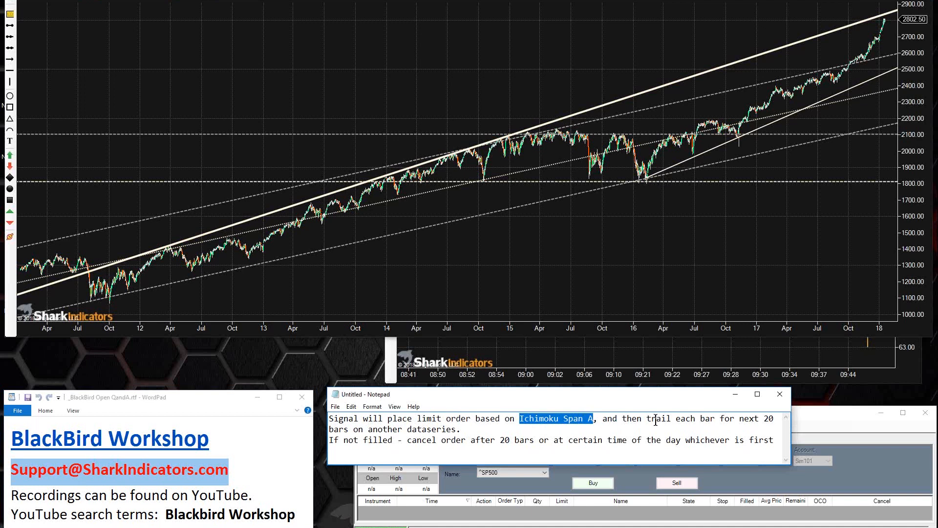
Step: Highlight "trail", "20 bars", "another dataseries" and "Ichimoku Span A" one after another in the note's limit-order rule
double_click(658, 419)
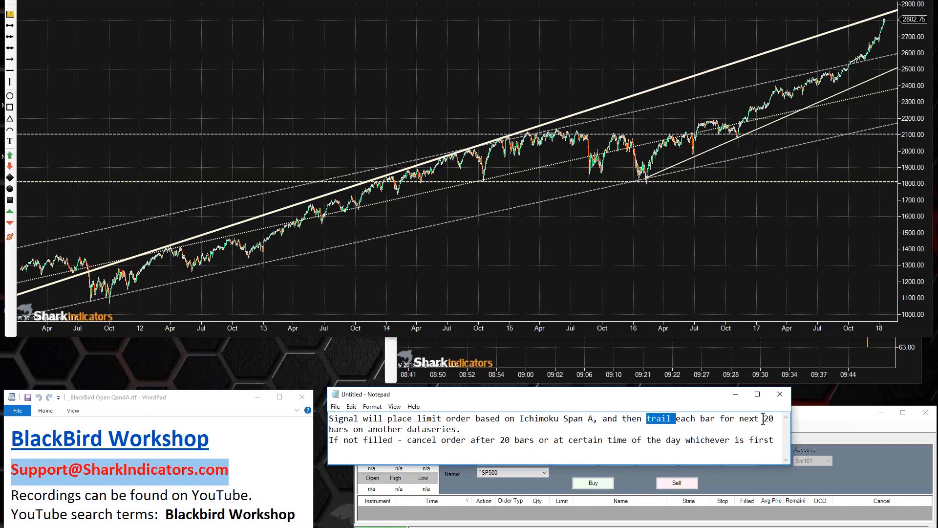
left_click_drag(764, 418, 349, 430)
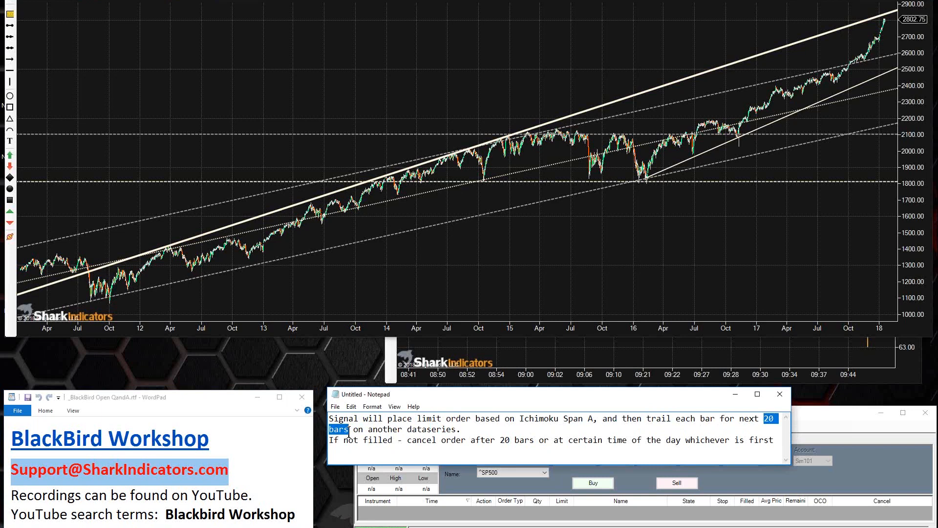
left_click_drag(369, 429, 455, 428)
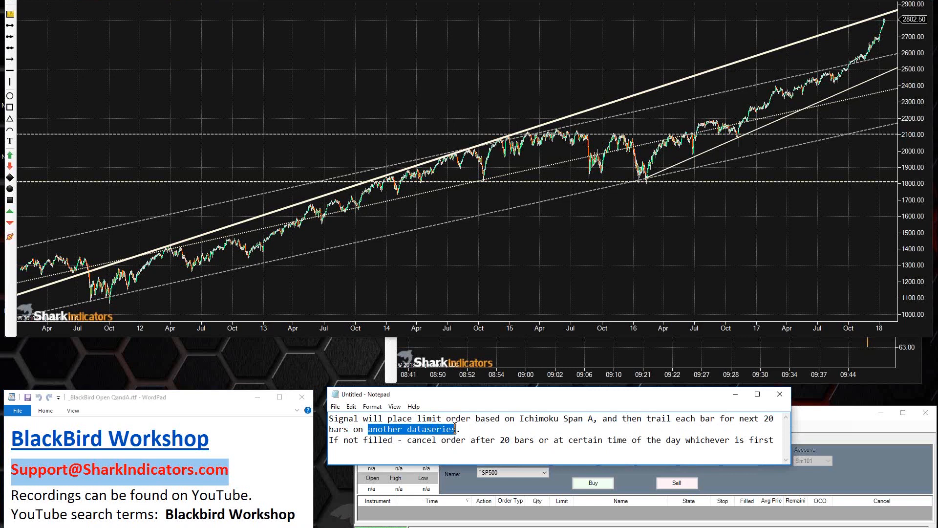
left_click_drag(455, 428, 594, 419)
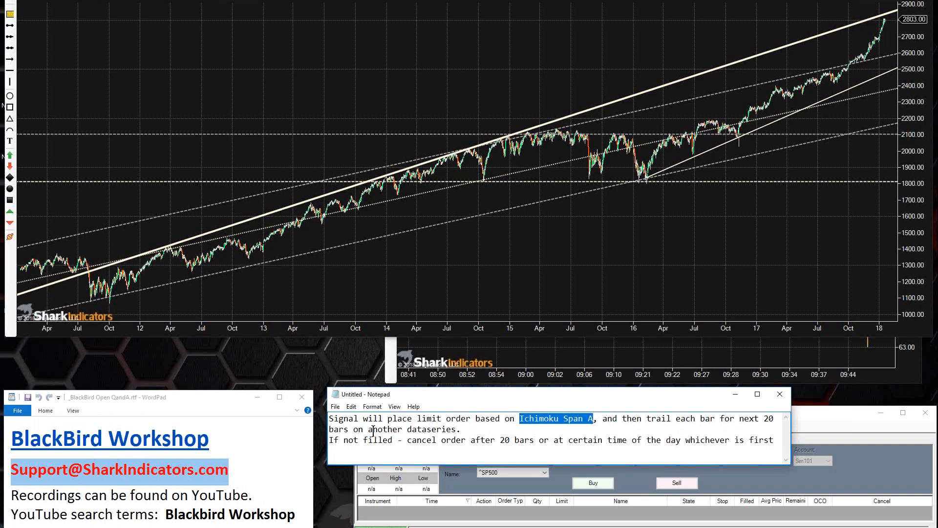
left_click_drag(369, 429, 455, 428)
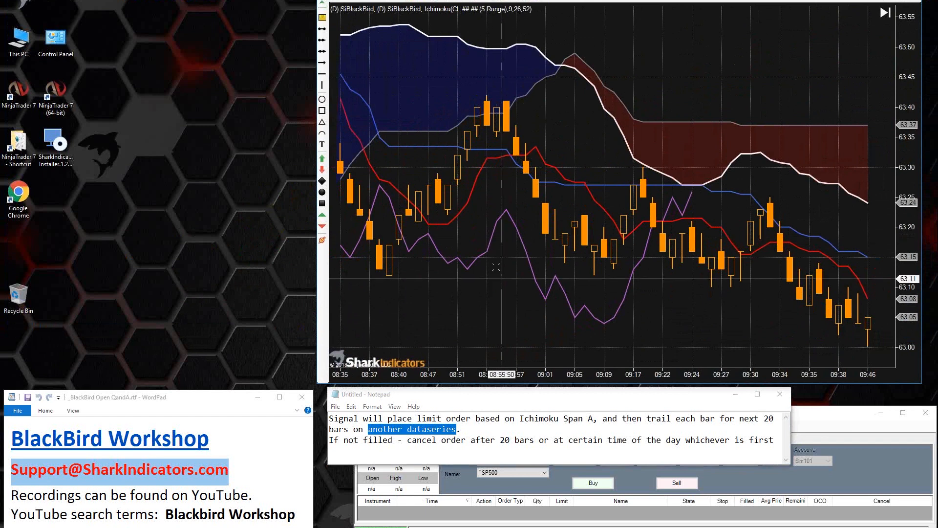
Step: Draw a white arrow line on the CL chart, pointing down and left, and position it over the red Ichimoku cloud
left_click(493, 232)
left_click(503, 317)
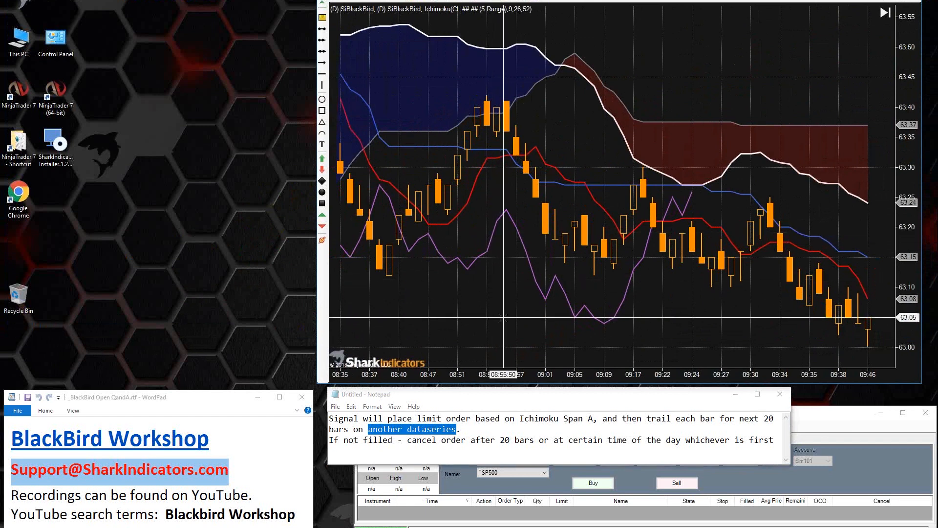
left_click(624, 140)
left_click(604, 141)
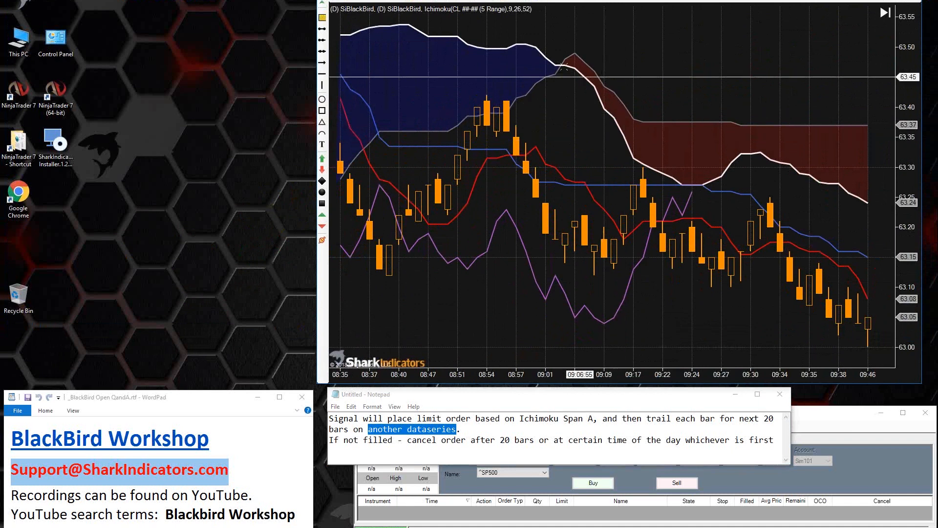
left_click(322, 63)
left_click(665, 53)
left_click(600, 101)
mouse_move(635, 77)
left_mouse_down()
mouse_move(624, 59)
mouse_move(659, 102)
left_mouse_up()
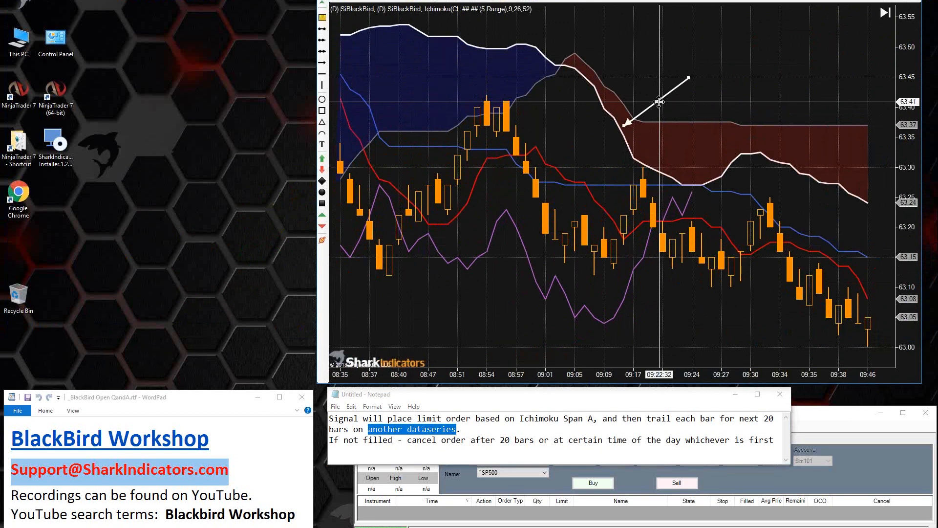
mouse_move(659, 101)
left_mouse_down()
mouse_move(668, 165)
mouse_move(778, 154)
mouse_move(774, 138)
mouse_move(762, 152)
mouse_move(702, 152)
mouse_move(819, 202)
mouse_move(538, 130)
mouse_move(549, 109)
mouse_move(572, 142)
mouse_move(705, 180)
mouse_move(694, 139)
mouse_move(706, 97)
left_mouse_up()
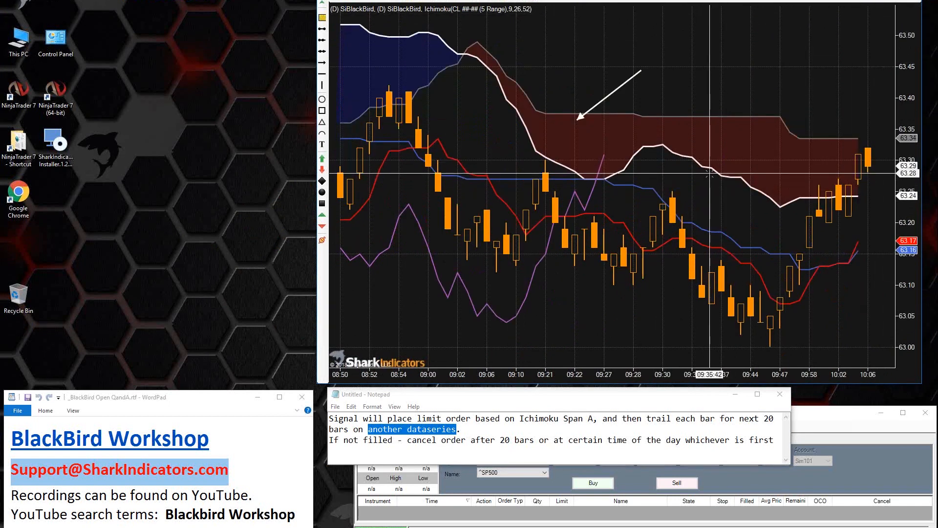
Step: Move the arrow across the cloud to point at the white SenkouSpanA line, and up to the gray SenkouSpanB line
left_click_drag(602, 99, 654, 108)
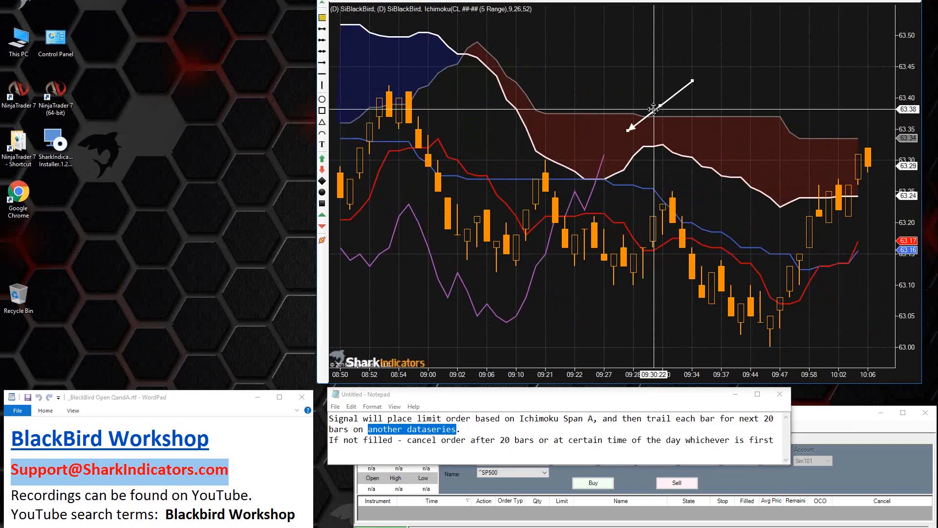
mouse_move(654, 109)
left_mouse_down()
mouse_move(694, 150)
mouse_move(707, 132)
left_mouse_up()
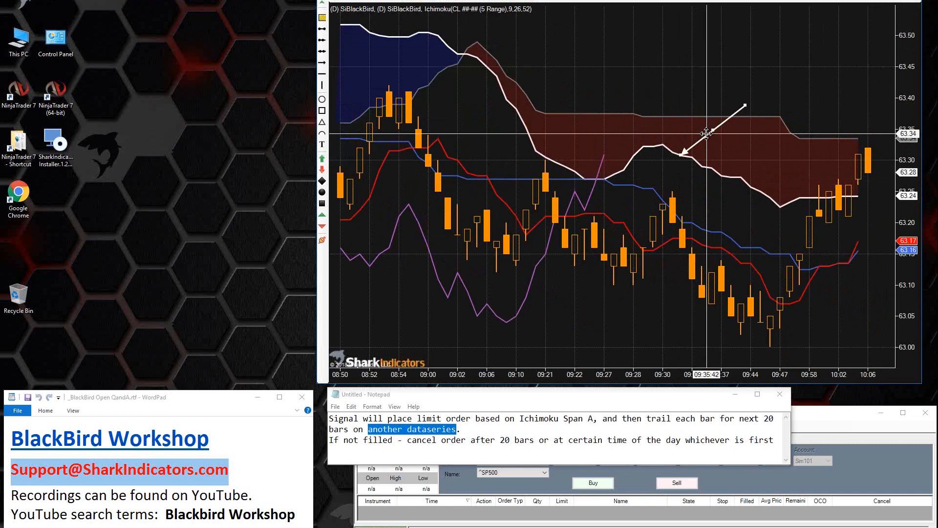
mouse_move(706, 133)
left_mouse_down()
mouse_move(706, 100)
mouse_move(686, 98)
mouse_move(709, 97)
mouse_move(702, 90)
left_mouse_up()
Step: Set the line width of the Ichimoku indicator's SenkouSpanB plot to 3
double_click(707, 117)
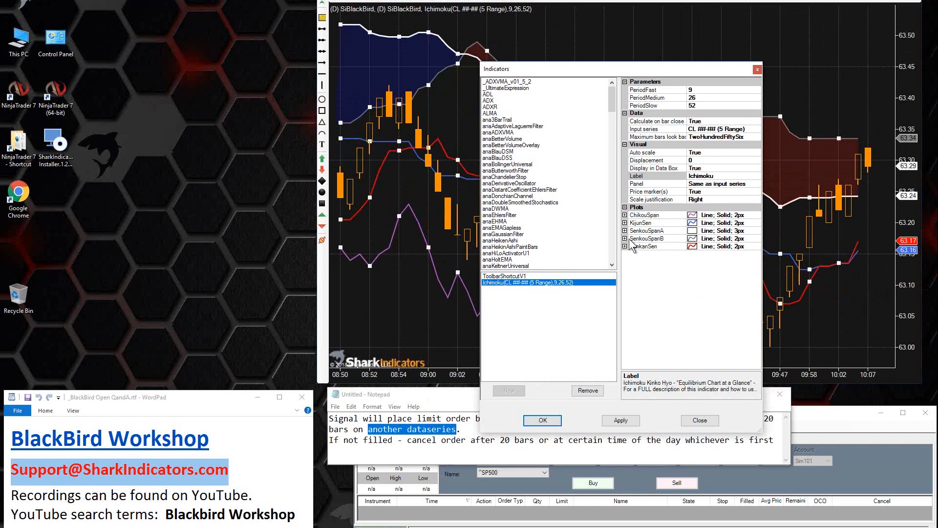
left_click(628, 238)
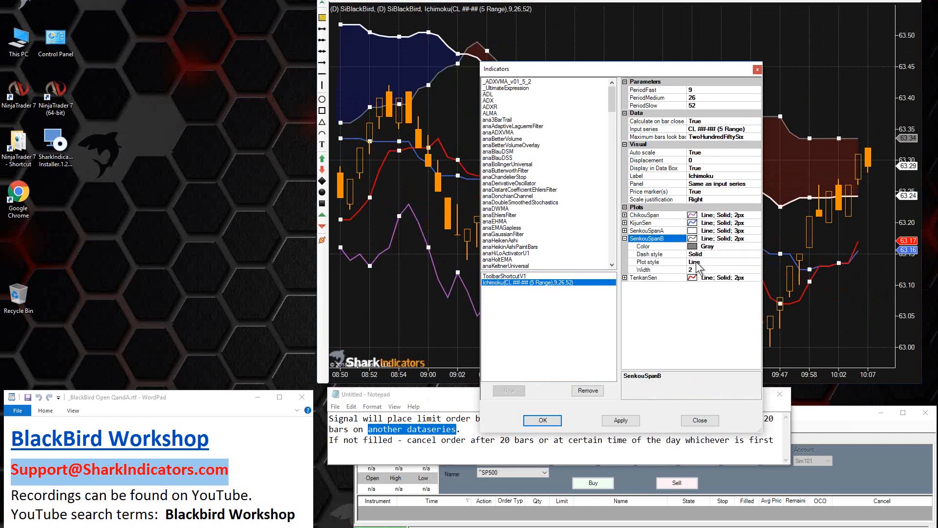
left_click(694, 270)
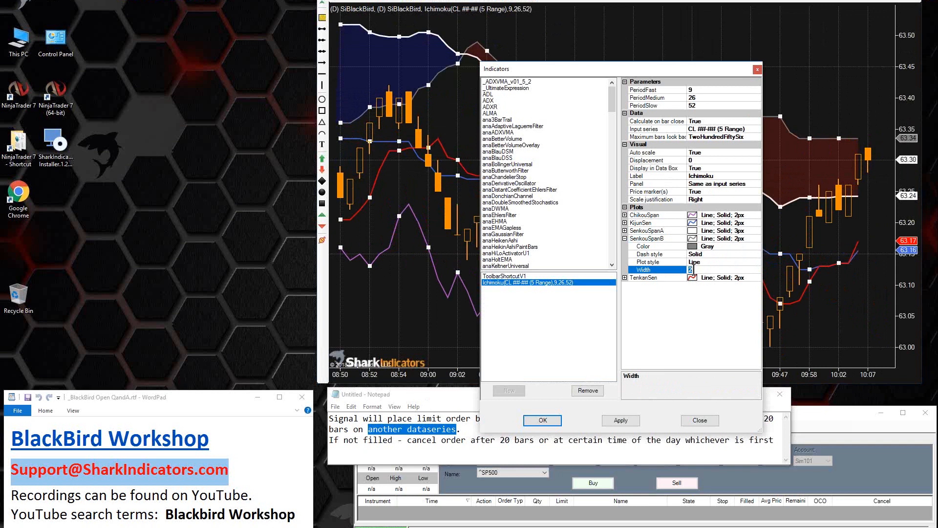
type("3")
left_click(524, 426)
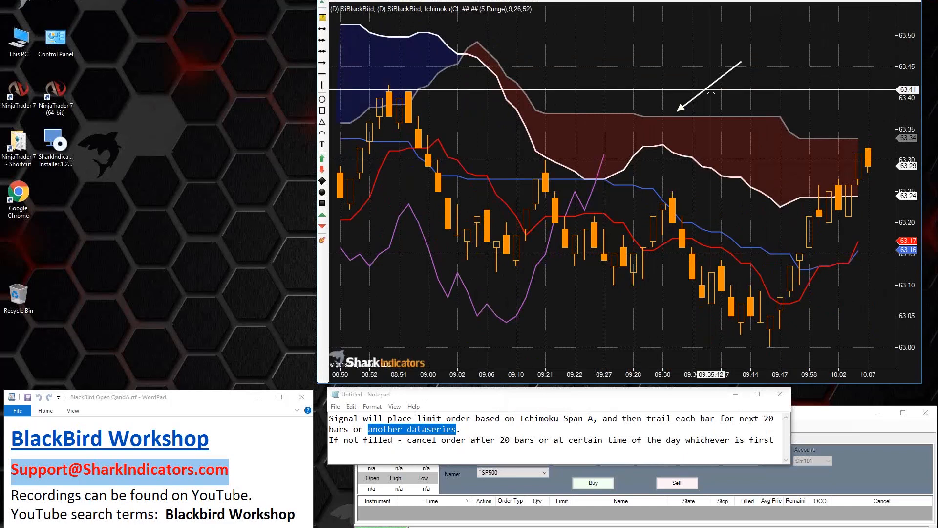
Step: Move the arrow down to the white SenkouSpanA line and back up to the thicker gray SenkouSpanB line
mouse_move(703, 92)
left_mouse_down()
mouse_move(708, 130)
mouse_move(703, 117)
mouse_move(694, 140)
mouse_move(696, 131)
left_mouse_up()
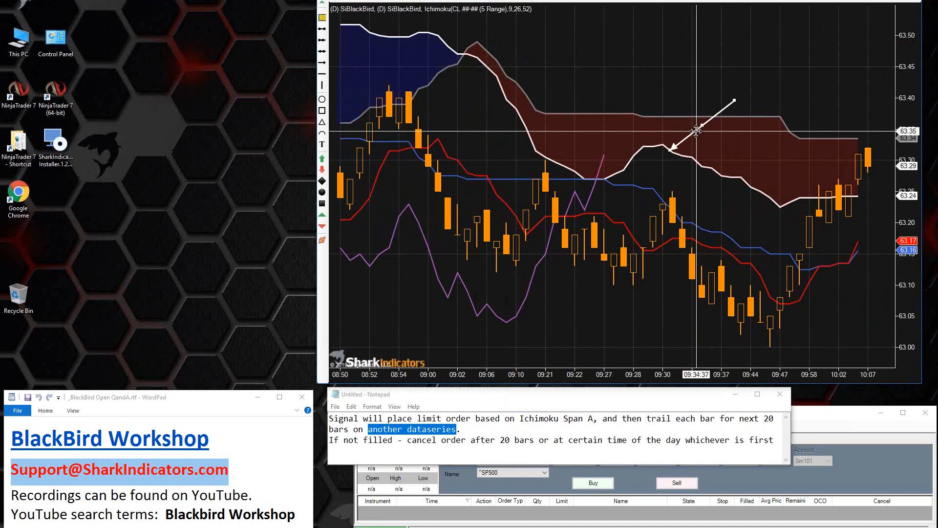
left_click_drag(696, 131, 698, 129)
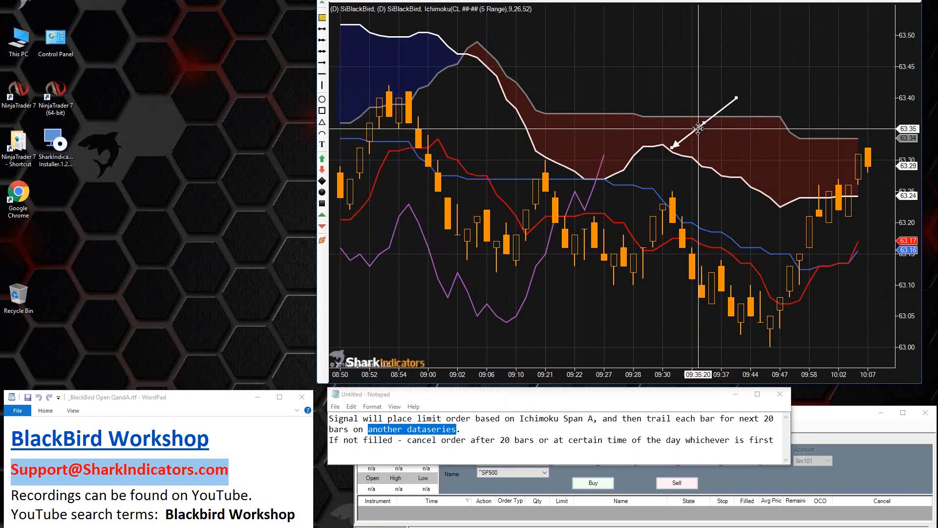
left_click_drag(698, 128, 715, 97)
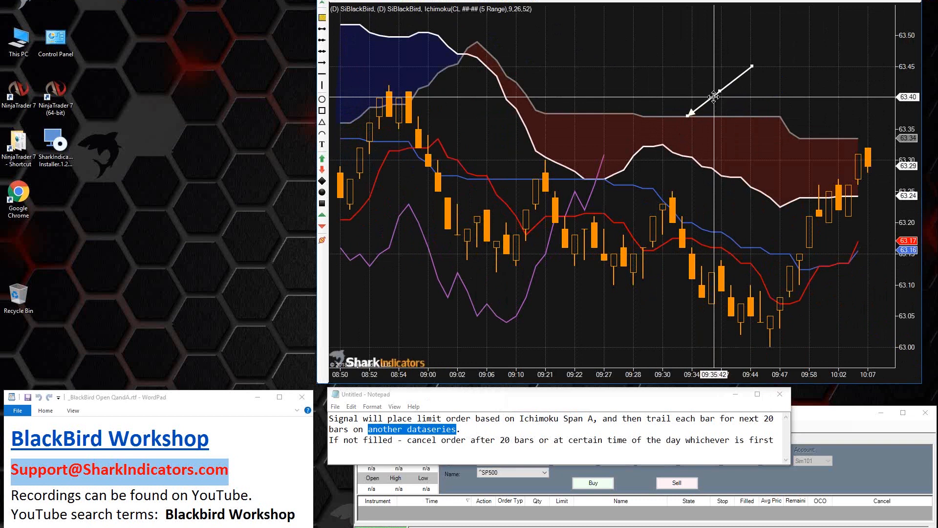
left_click_drag(715, 96, 714, 94)
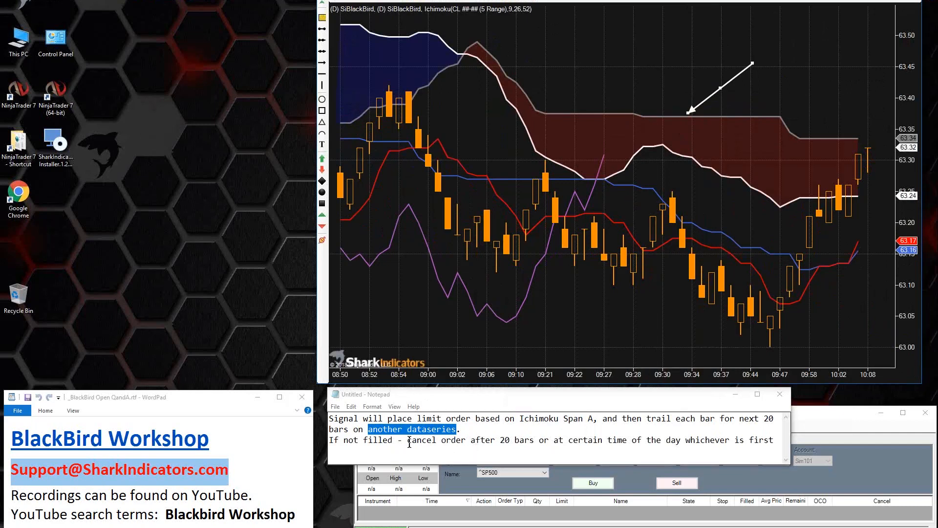
Step: Highlight "cancel order", "20 bars" and "at certain time of the day" in turn in the note's unfilled-order rule
left_click_drag(407, 442, 466, 443)
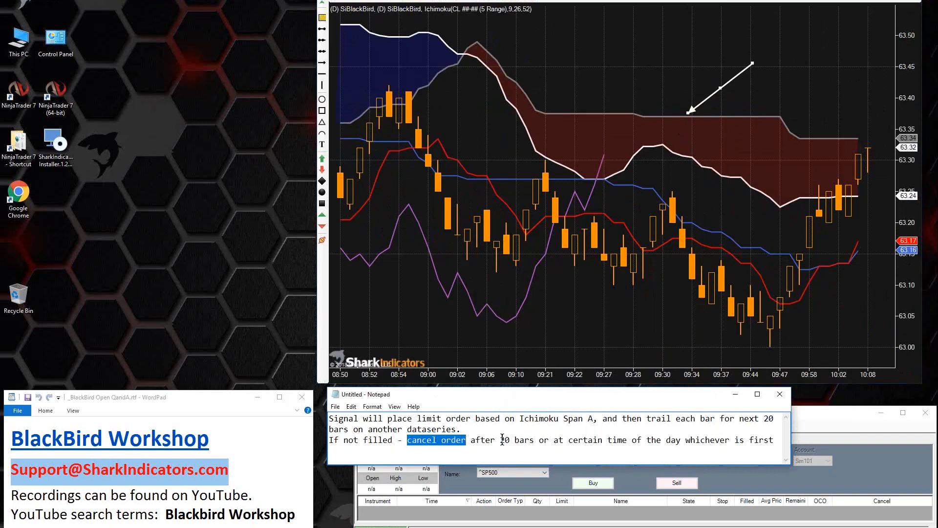
left_click_drag(500, 442, 536, 442)
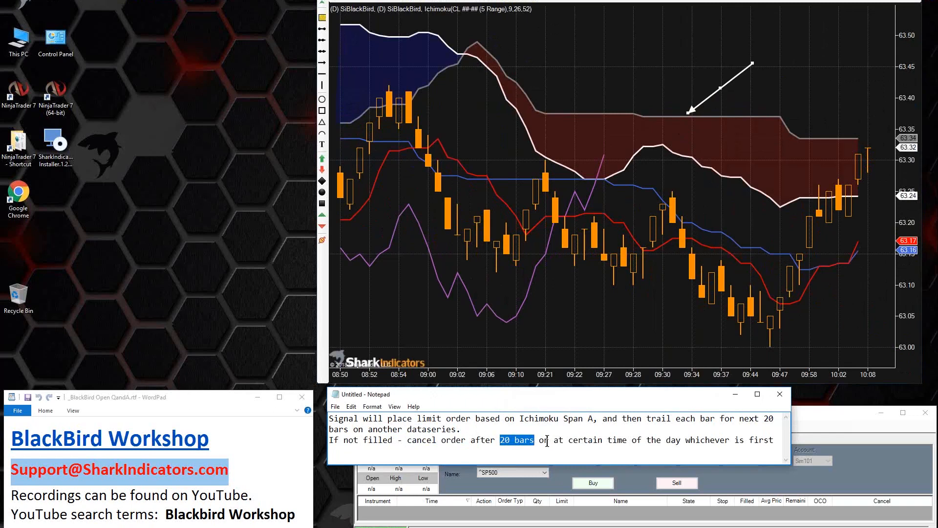
left_click(555, 442)
left_click_drag(554, 441, 682, 442)
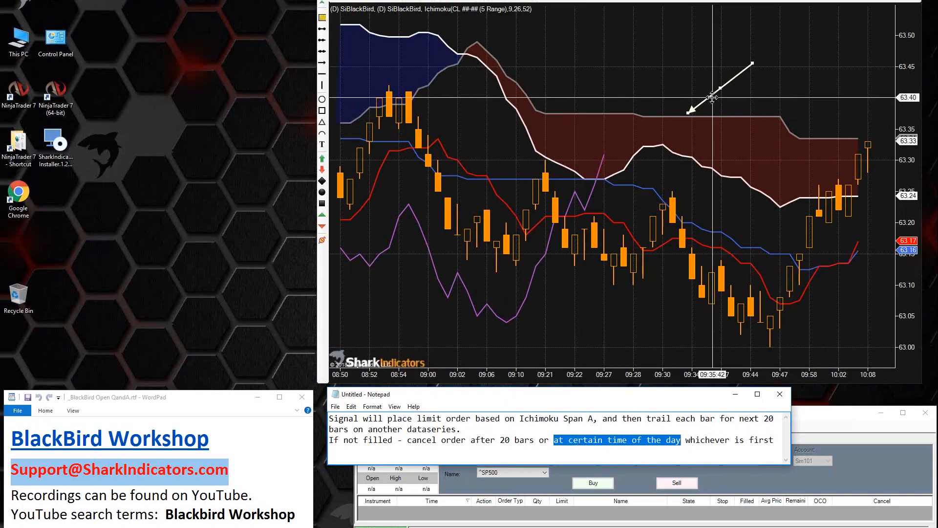
Step: Move the arrow along the price bars to beyond the latest bar, and back to the swing low near 09:47
mouse_move(705, 96)
left_mouse_down()
mouse_move(708, 186)
mouse_move(699, 201)
mouse_move(709, 210)
left_mouse_up()
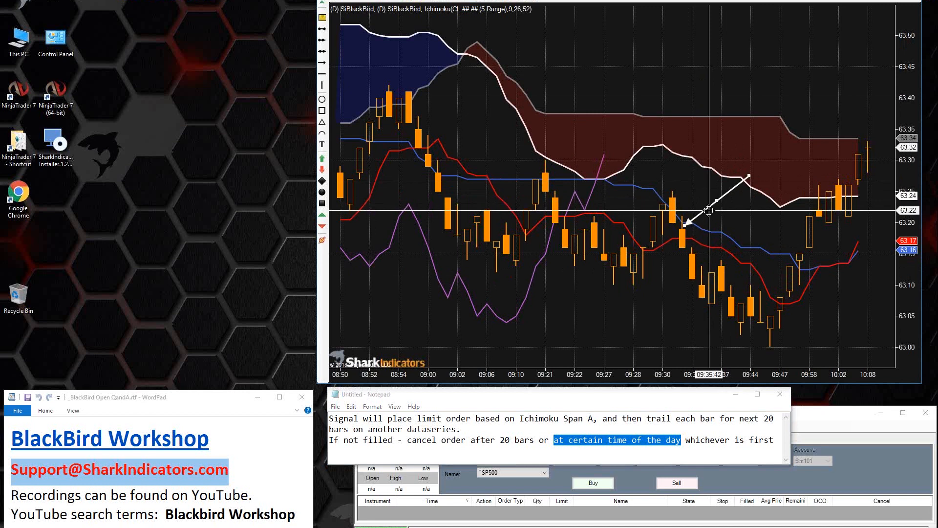
left_click_drag(708, 210, 784, 227)
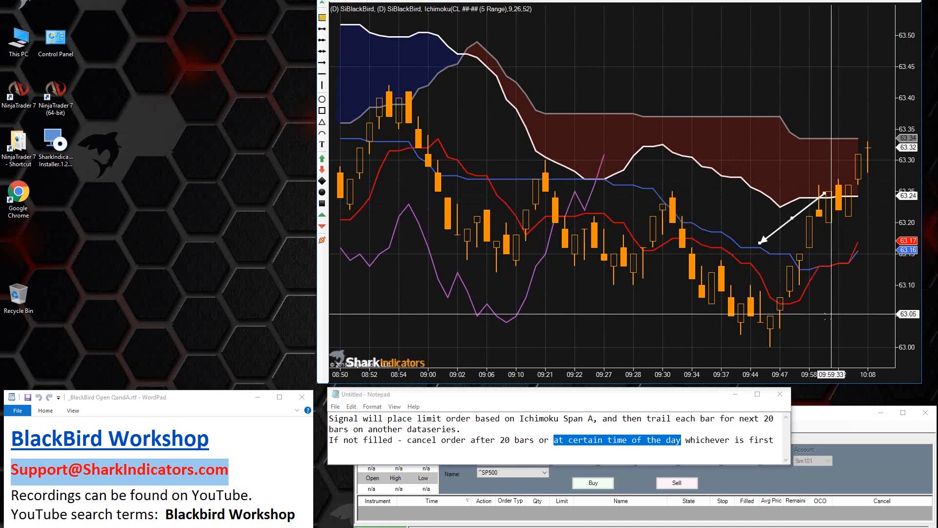
left_click_drag(831, 314, 752, 327)
left_click_drag(724, 225, 829, 349)
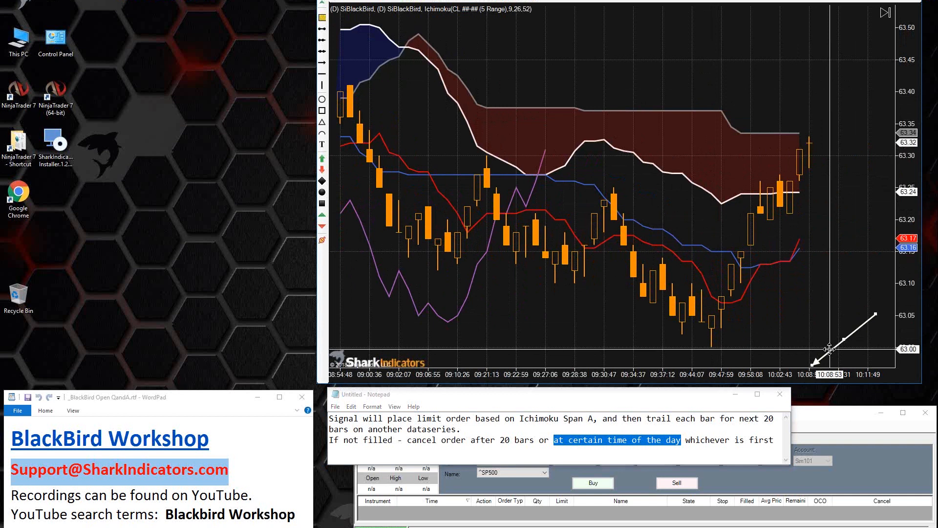
left_click_drag(825, 345, 734, 300)
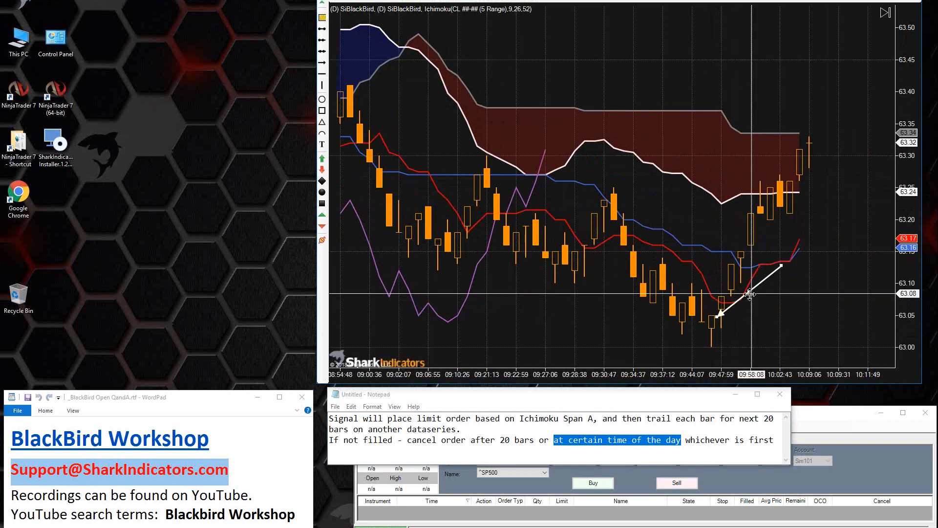
left_click_drag(750, 294, 748, 299)
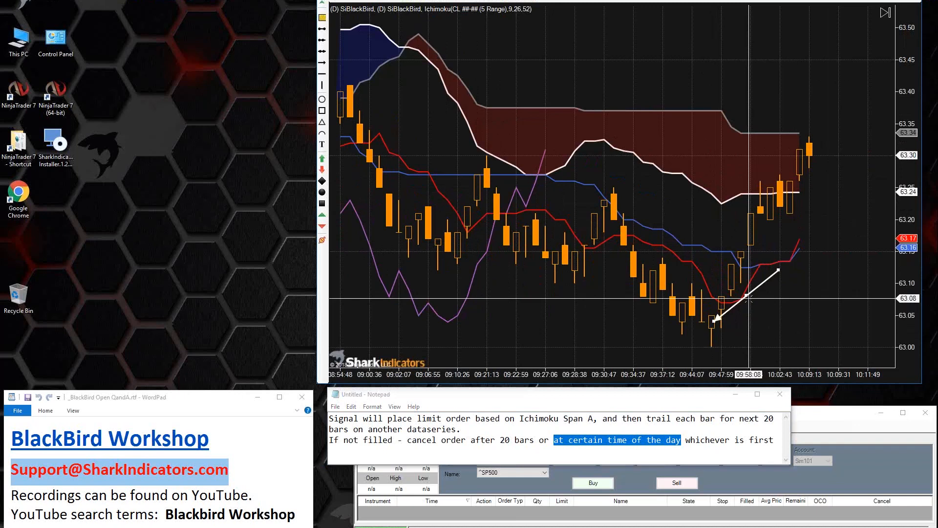
left_click_drag(748, 296, 748, 300)
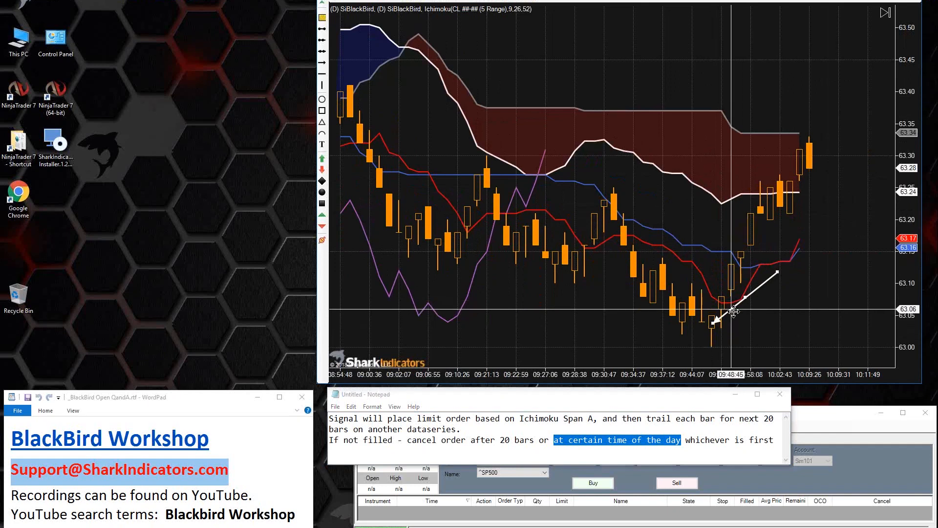
left_click_drag(730, 309, 733, 311)
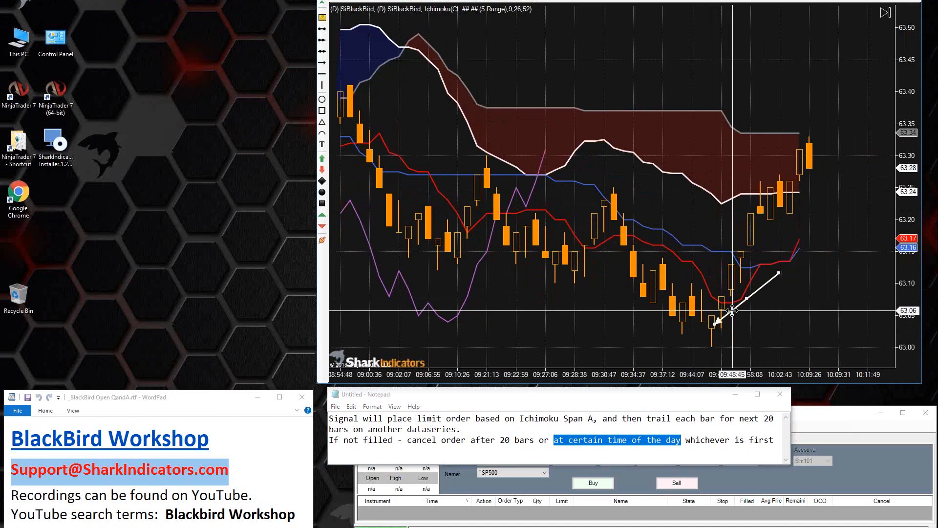
Step: Highlight "time of the day" in the note and shift the arrow slightly to the right of the swing low near 09:47
left_click(572, 443)
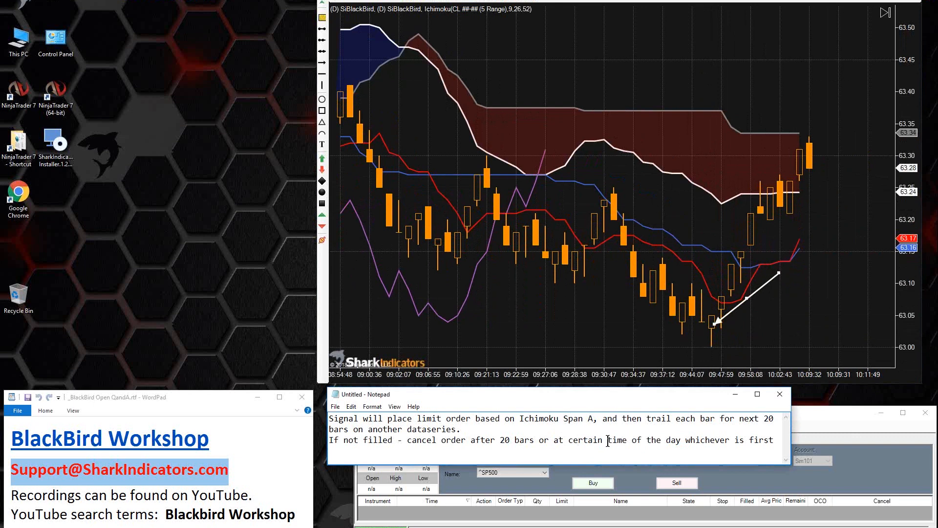
left_click_drag(608, 441, 681, 440)
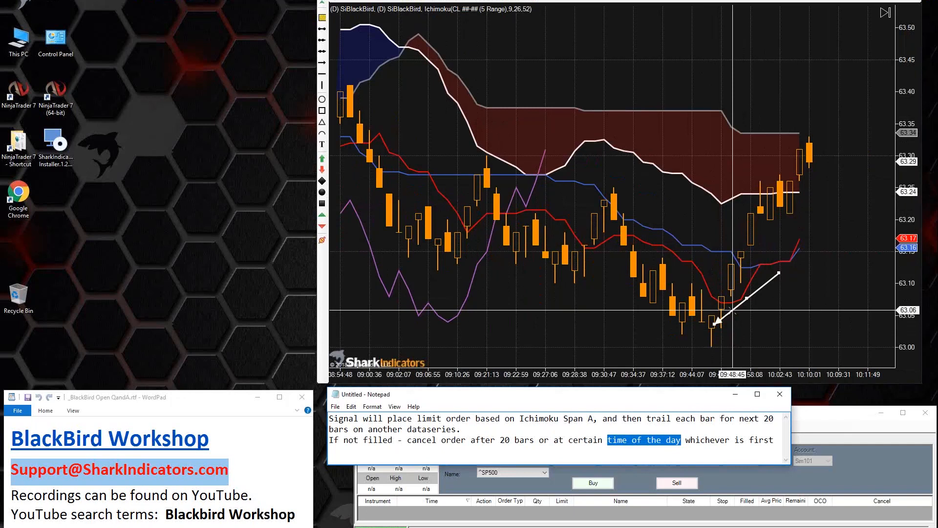
mouse_move(733, 312)
left_mouse_down()
mouse_move(734, 298)
mouse_move(729, 316)
left_mouse_up()
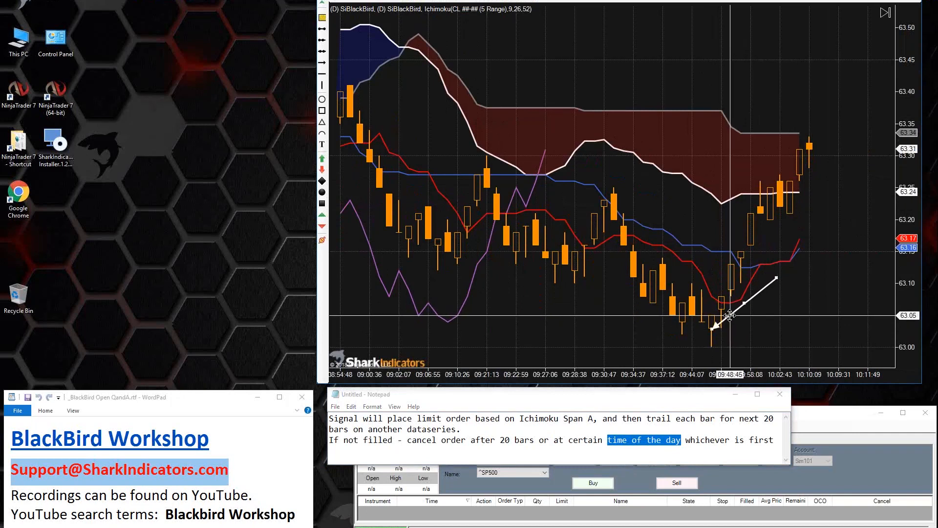
left_click_drag(729, 315, 731, 315)
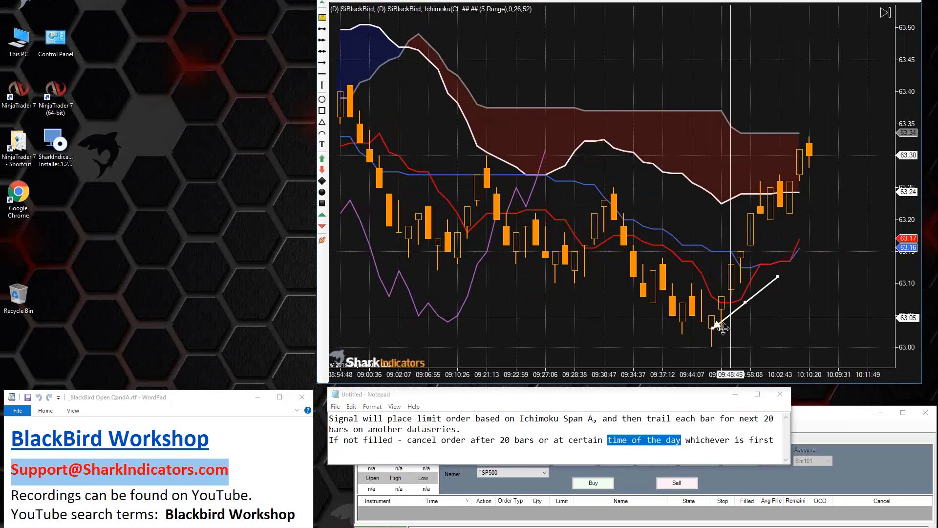
left_click_drag(731, 313, 733, 311)
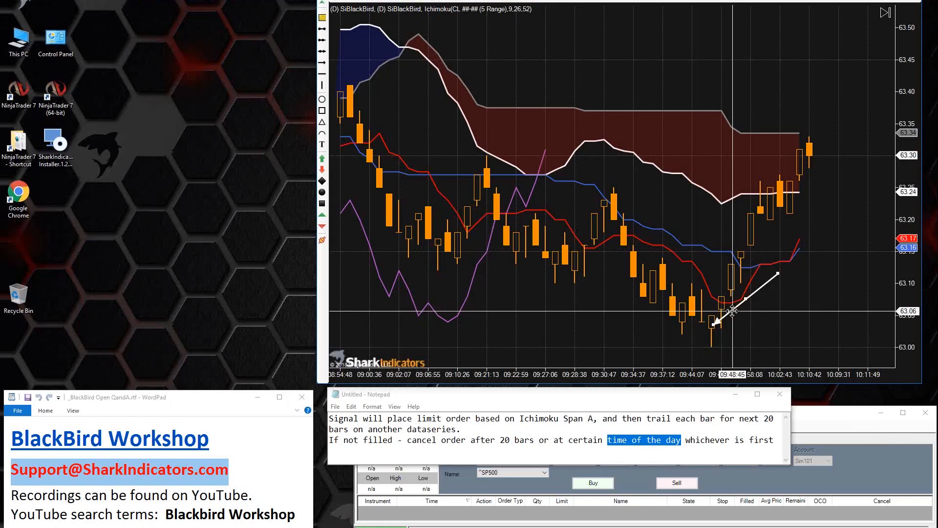
mouse_move(733, 311)
left_mouse_down()
mouse_move(732, 322)
mouse_move(760, 299)
mouse_move(728, 306)
mouse_move(748, 310)
left_mouse_up()
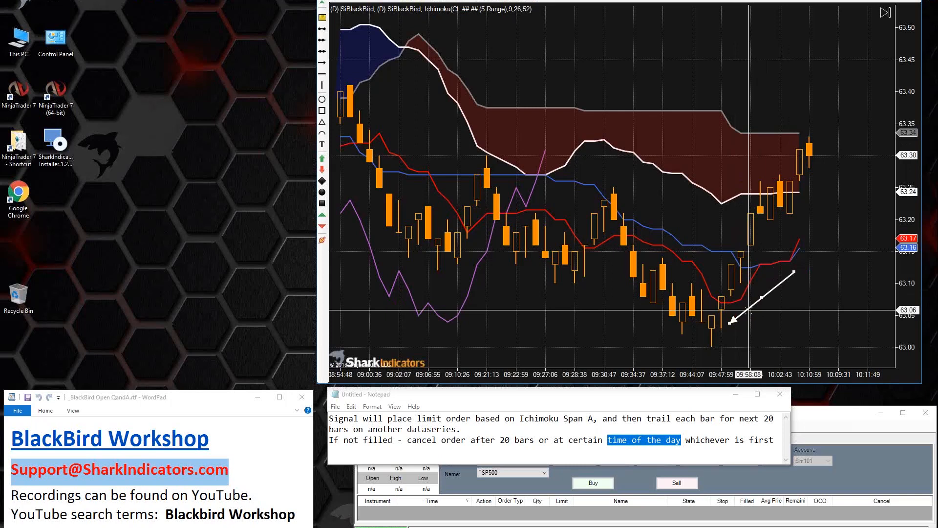
Step: Delete the arrow from the chart and switch the data connection to Simulated Data Feed
key("Delete")
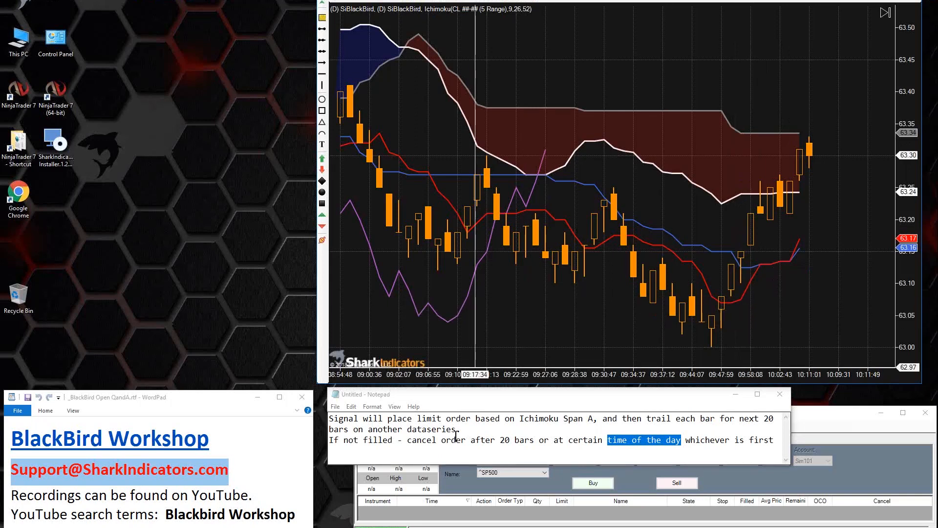
left_click(423, 520)
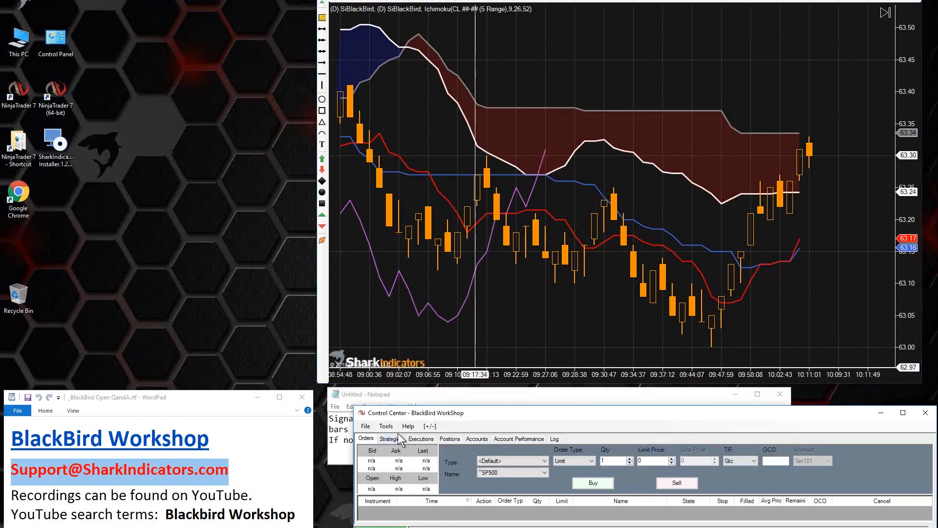
left_click(366, 426)
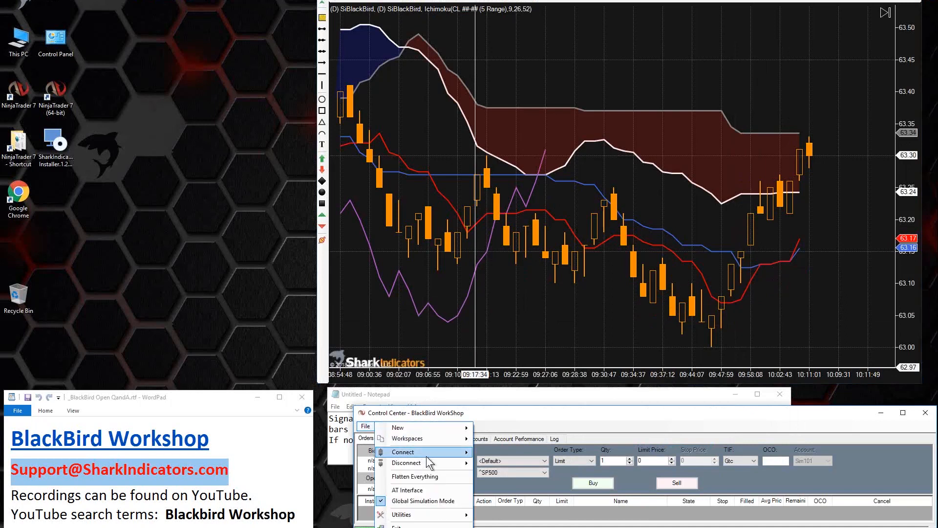
mouse_move(424, 461)
left_click(503, 464)
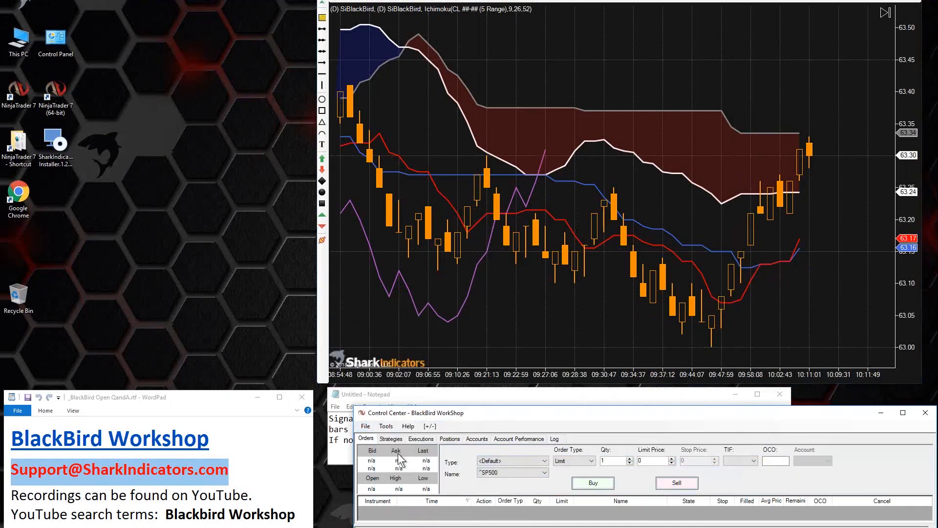
left_click(364, 426)
mouse_move(398, 452)
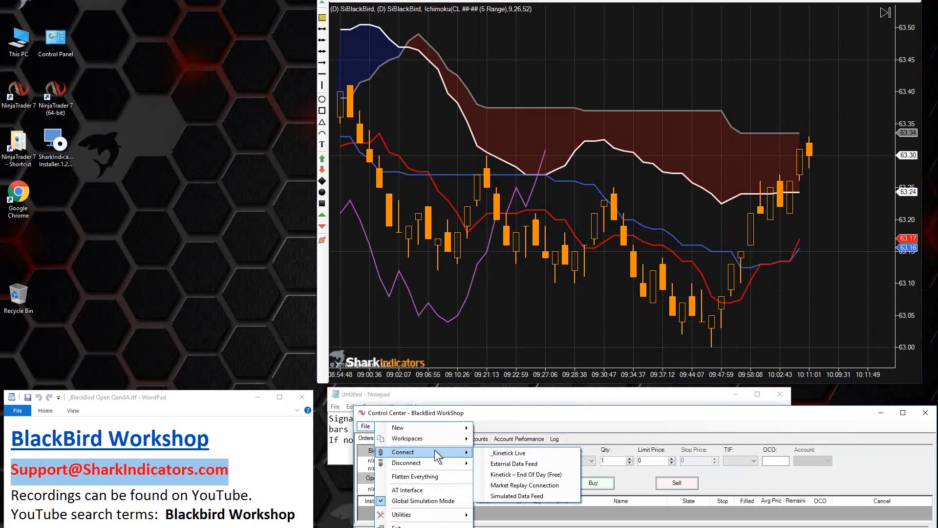
left_click(502, 496)
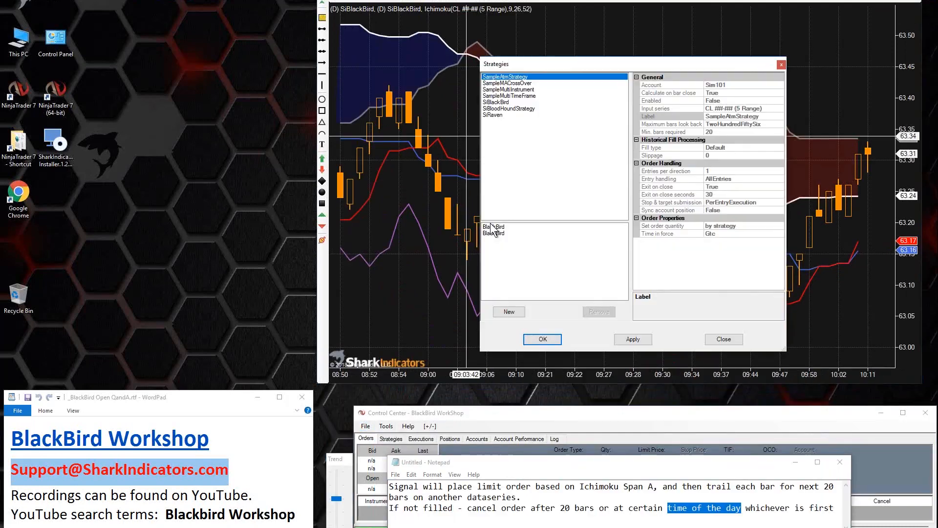
Step: Remove both existing BlackBird strategies from the chart's strategy list
left_click_drag(549, 68, 494, 50)
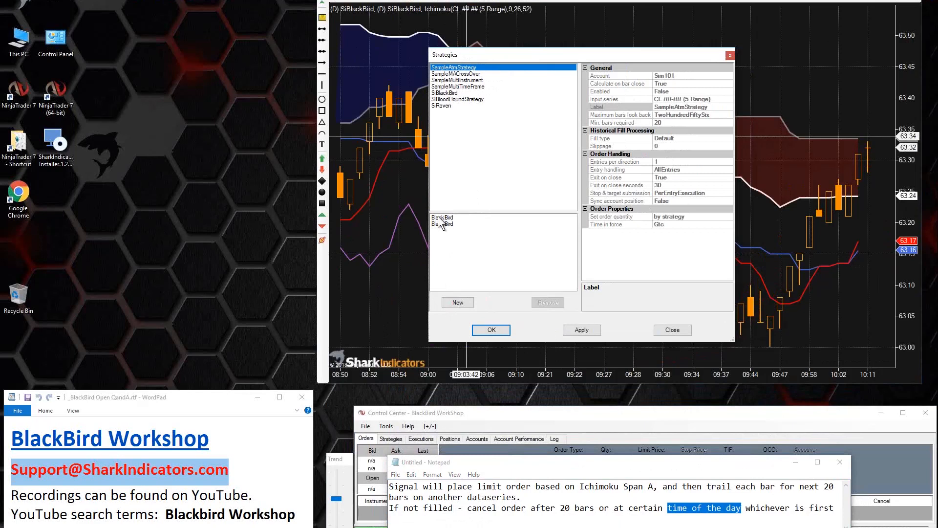
left_click(439, 217)
left_click(547, 303)
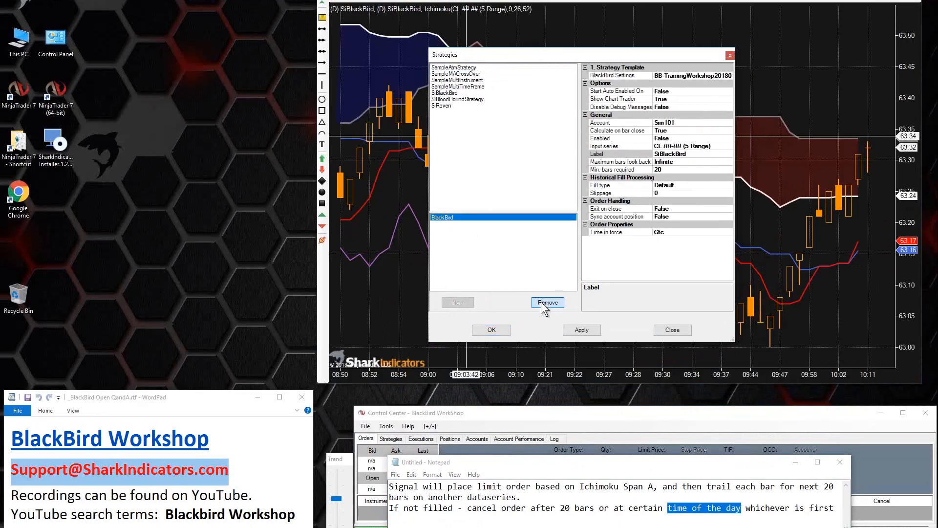
left_click(541, 302)
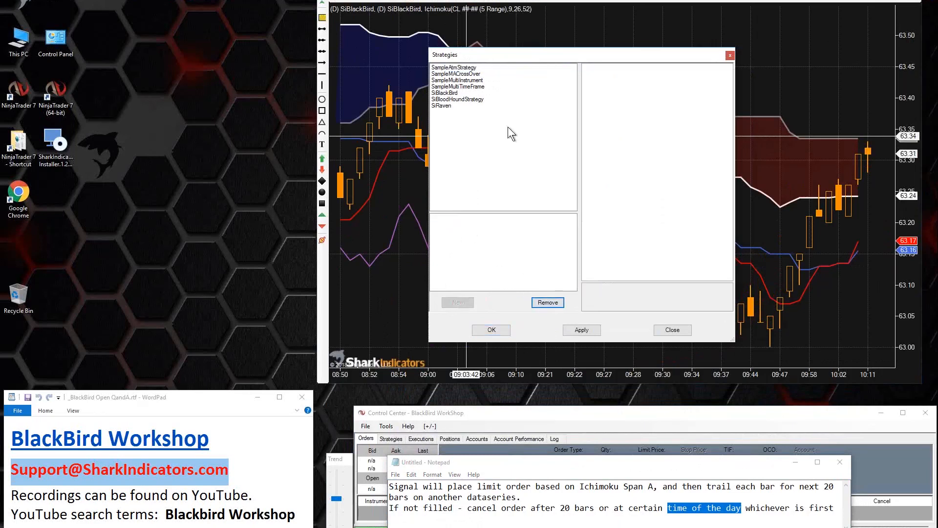
Step: Add a new SiBlackBird strategy to the chart with Enabled set to True and Exit on close set to False
double_click(444, 93)
left_click(454, 218)
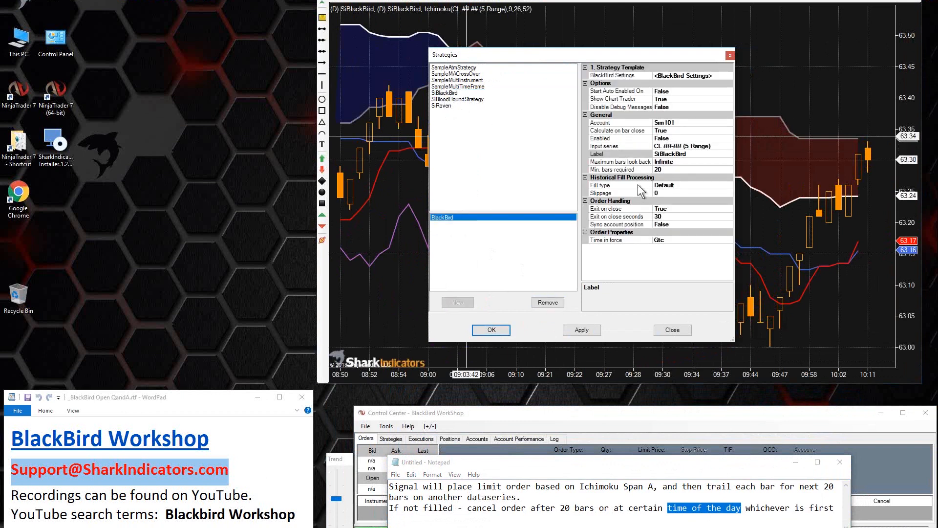
double_click(674, 138)
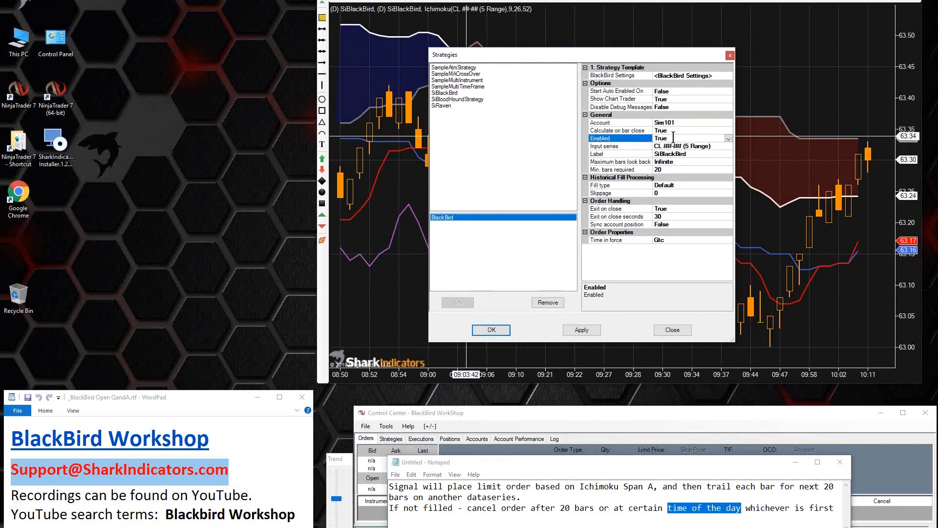
double_click(675, 209)
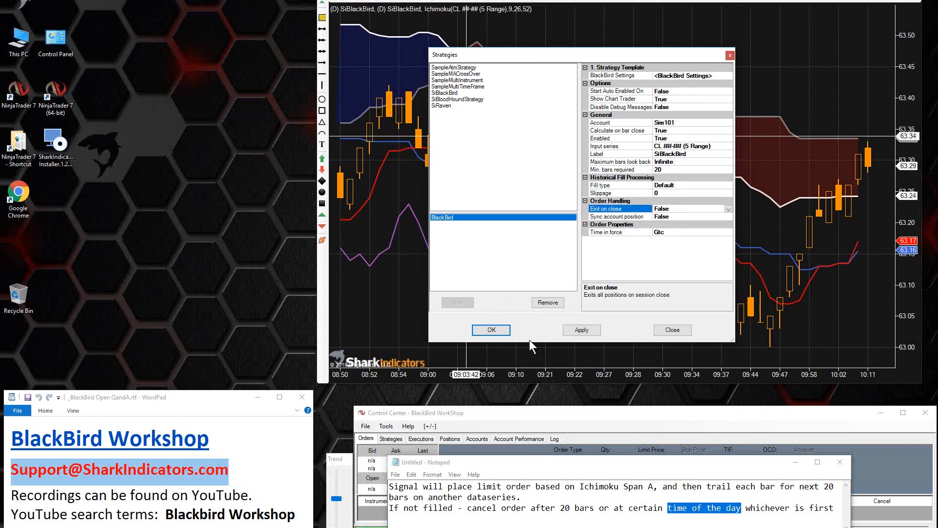
left_click(491, 329)
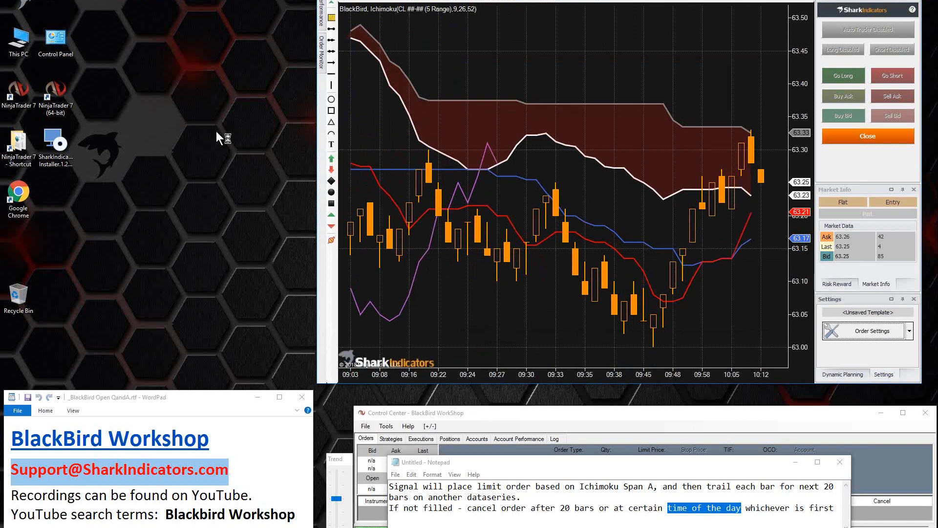
Step: Highlight "Signal" in the note and look at the signal types available in the BlackBird order settings
left_click_drag(218, 96, 105, 1)
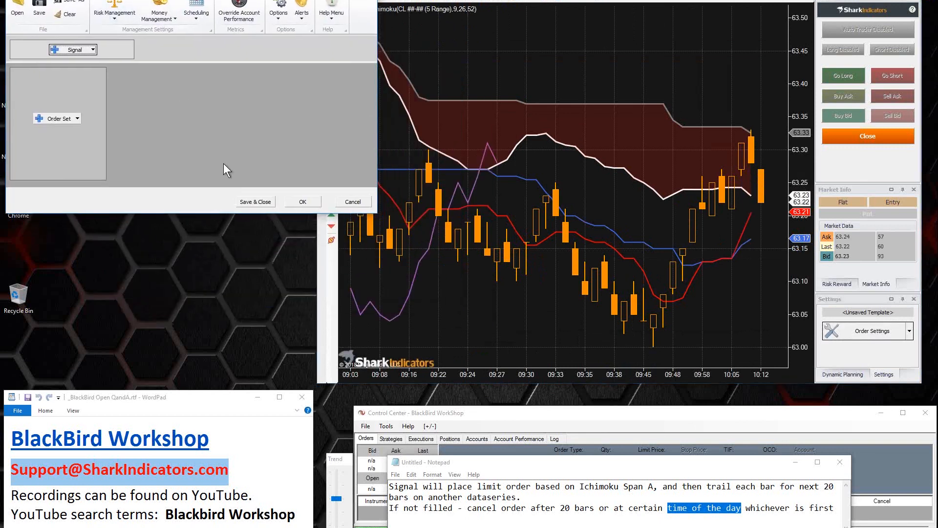
left_click(404, 485)
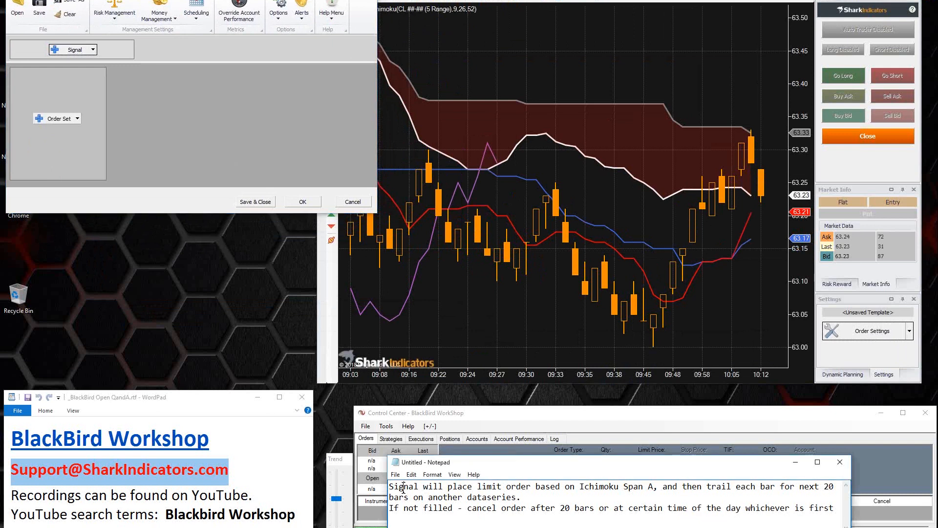
double_click(404, 486)
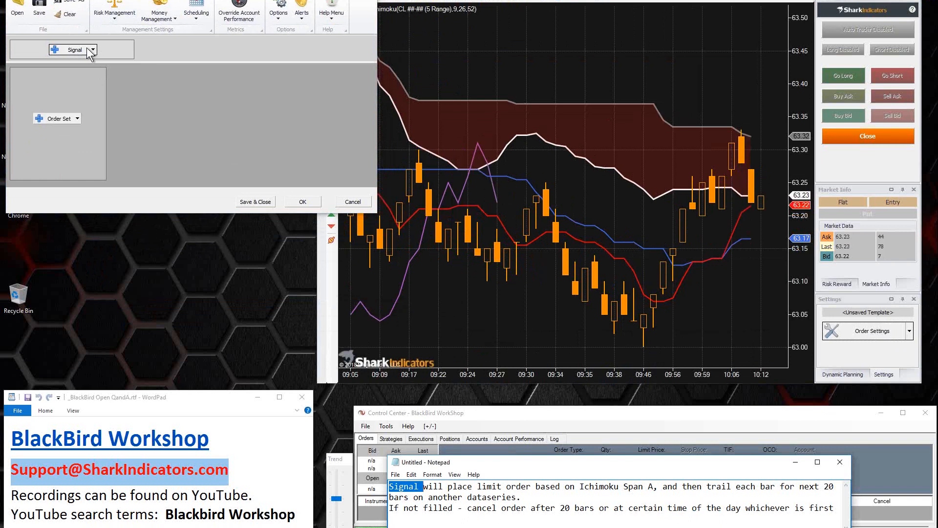
left_click(92, 50)
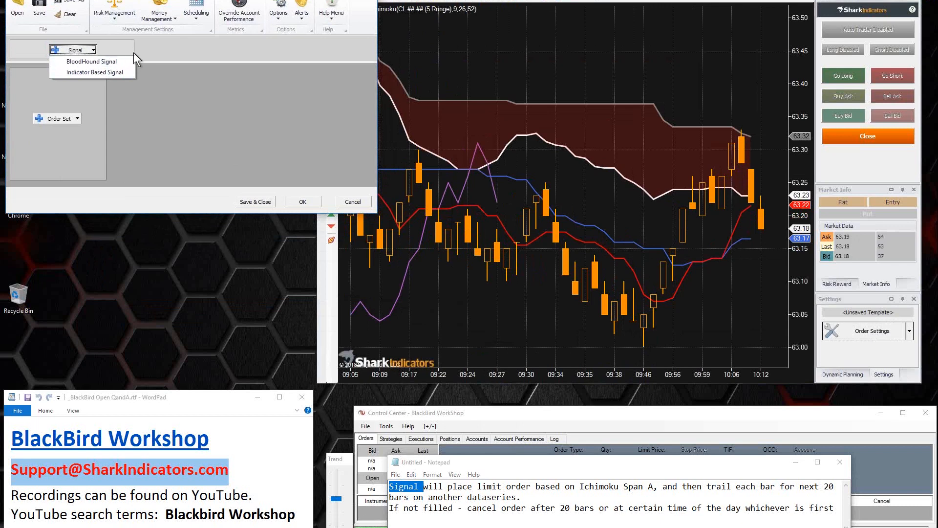
left_click(145, 50)
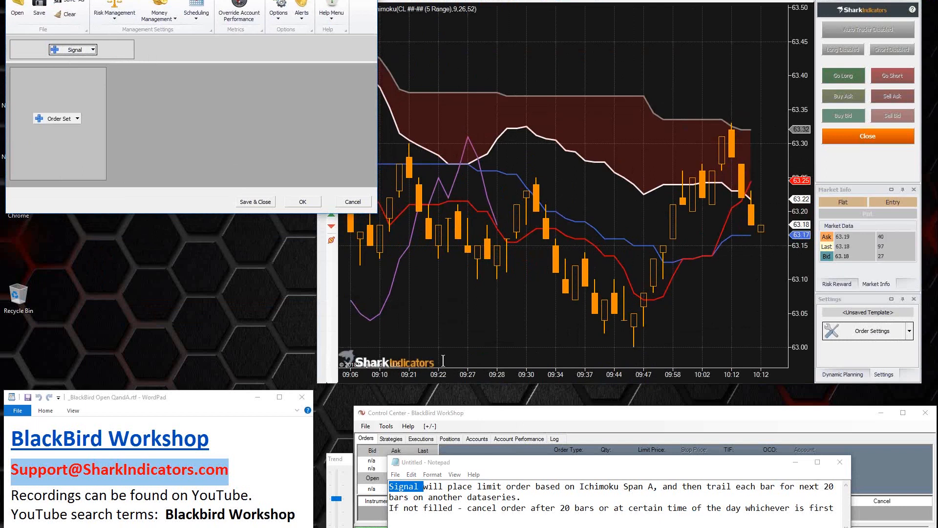
Step: Highlight the limit order and trailing rule in the note and add a Limit Entry order set
left_click(486, 485)
left_click_drag(478, 487, 532, 500)
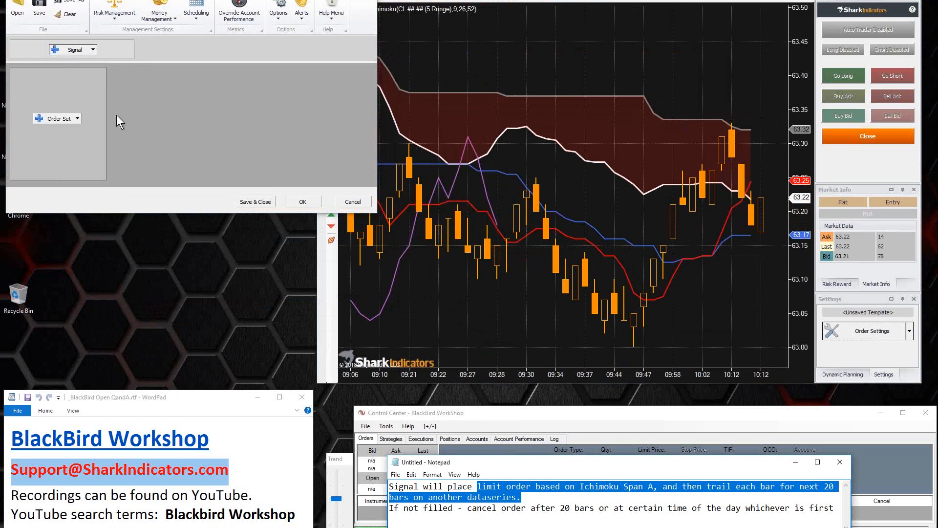
left_click(72, 119)
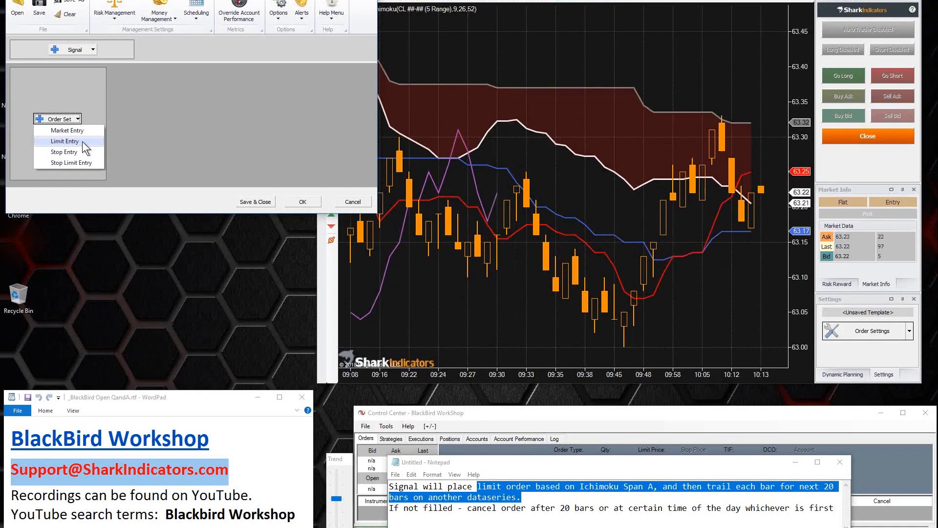
left_click(82, 142)
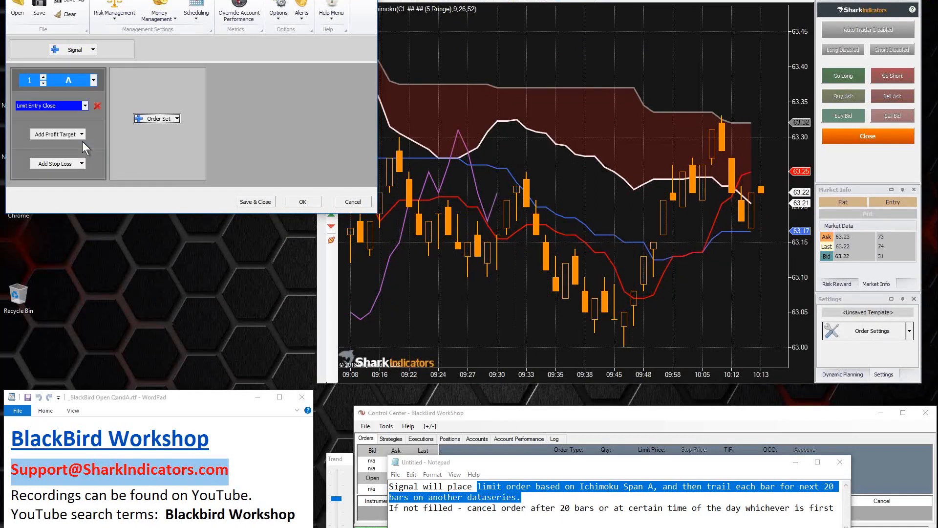
Step: Highlight "Ichimoku Span A" in the note and set the limit entry's initial placement mode to Indicator Value
left_click(629, 498)
left_click_drag(581, 486, 651, 483)
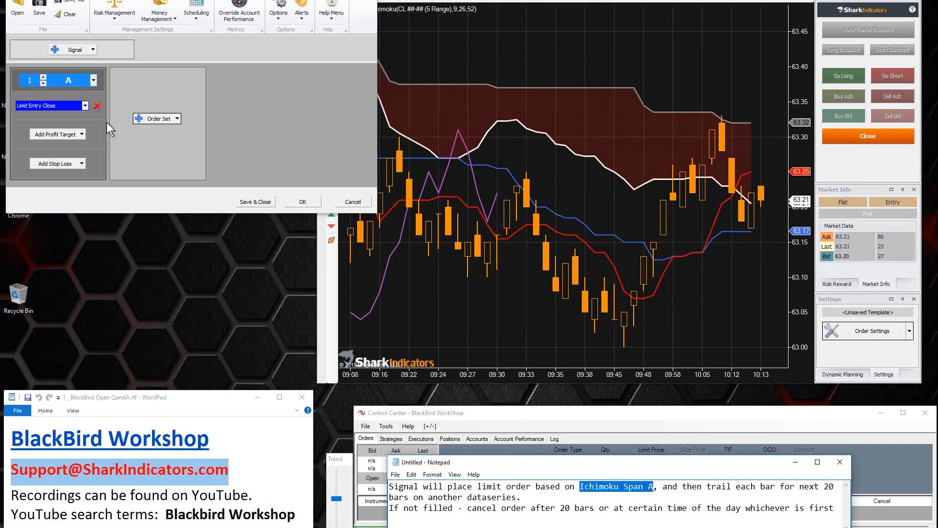
left_click(63, 107)
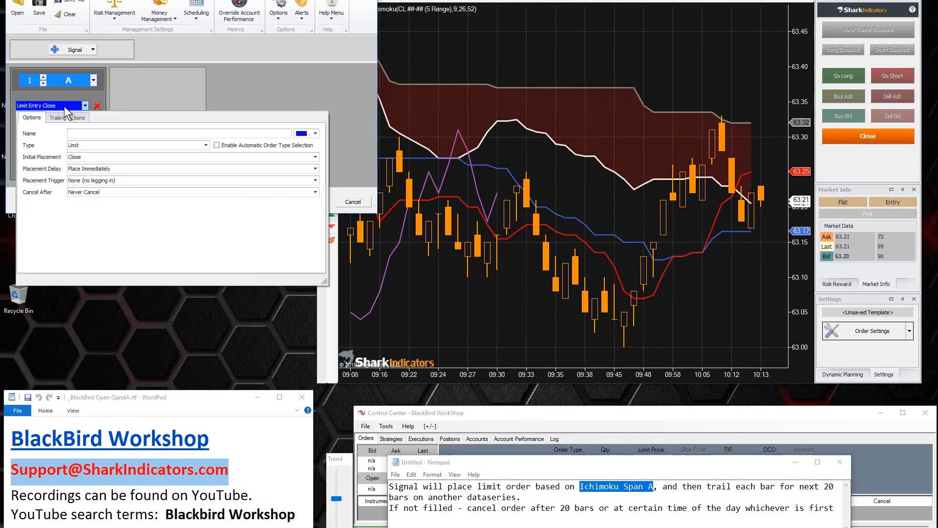
left_click(92, 157)
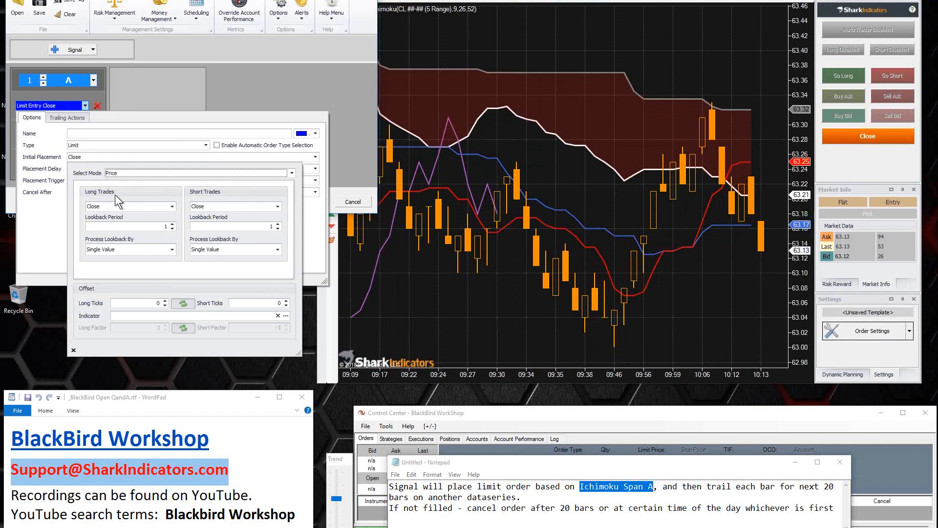
left_click(125, 176)
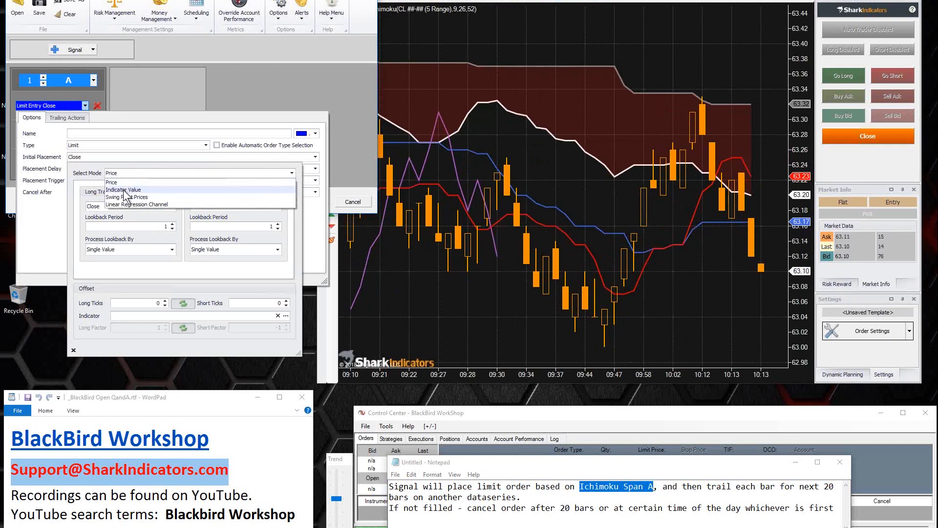
left_click(123, 190)
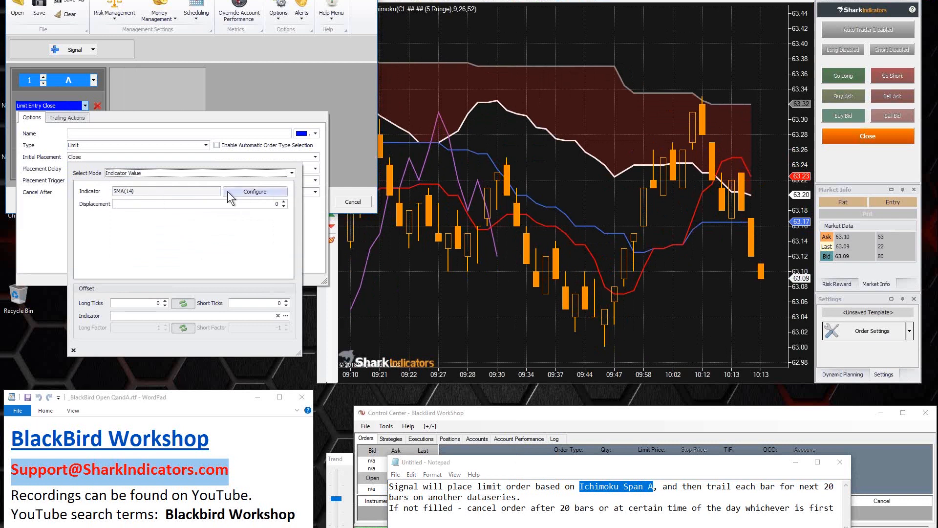
Step: Replace the SMA with the Ichimoku indicator for the limit entry's initial placement
left_click(240, 192)
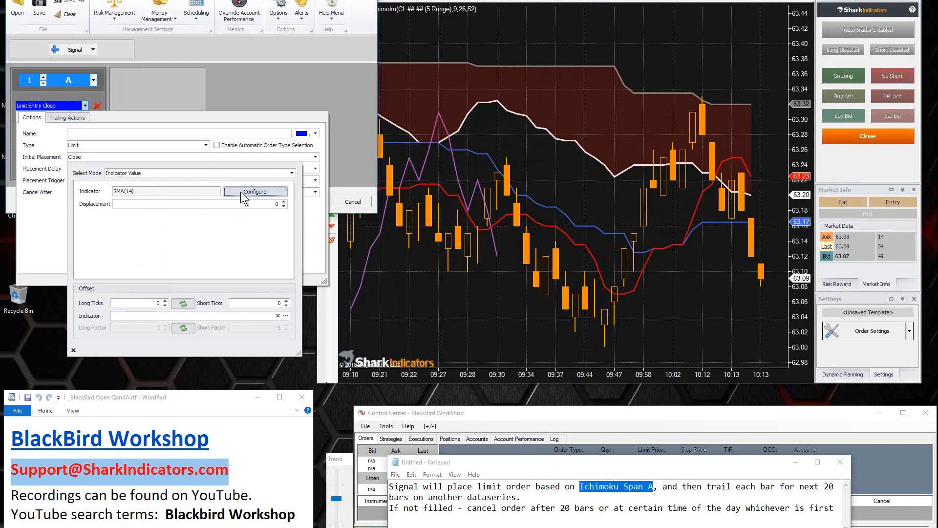
left_click(148, 202)
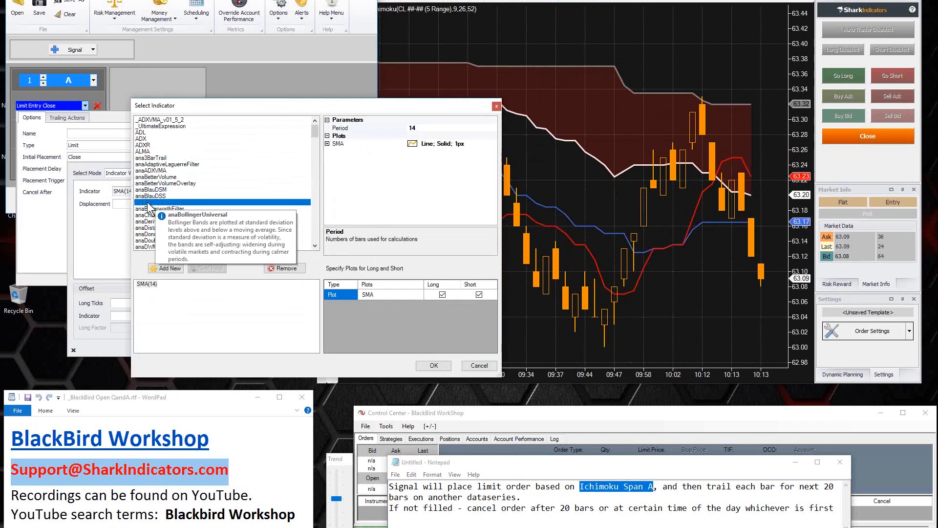
key("i")
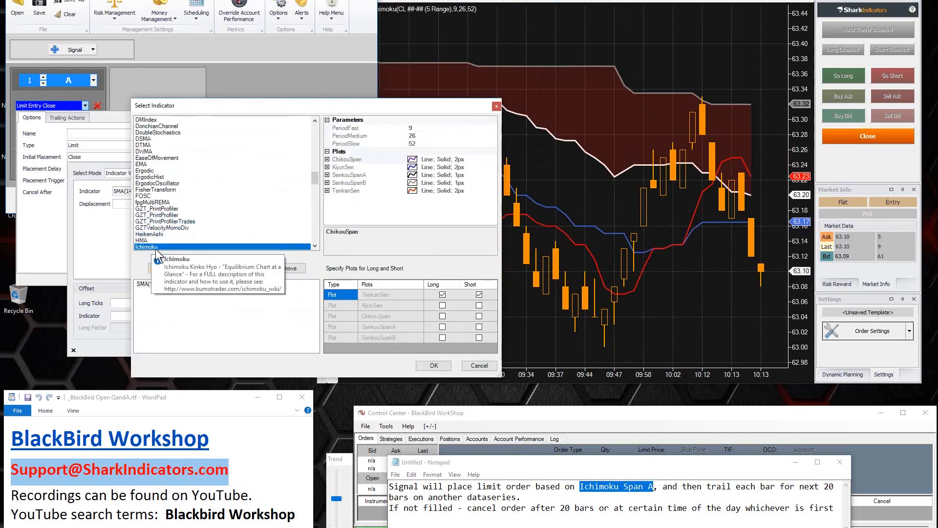
left_click(172, 274)
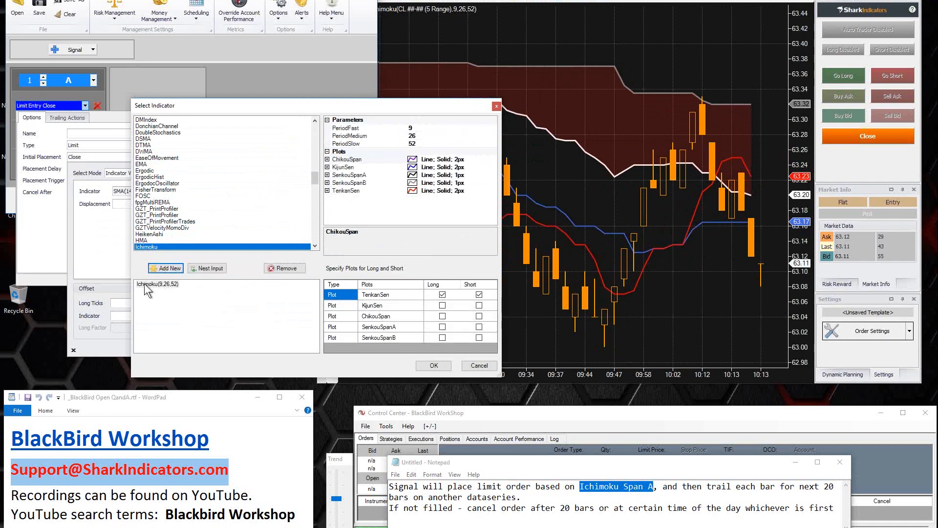
left_click(144, 283)
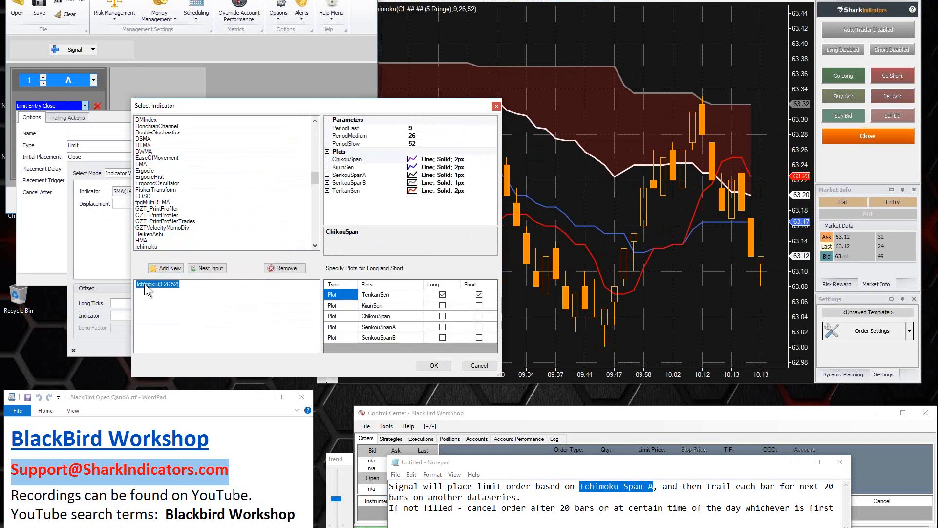
Step: Examine the Ichimoku indicator's PeriodFast, PeriodMedium and PeriodSlow parameters and their descriptions
left_click(412, 127)
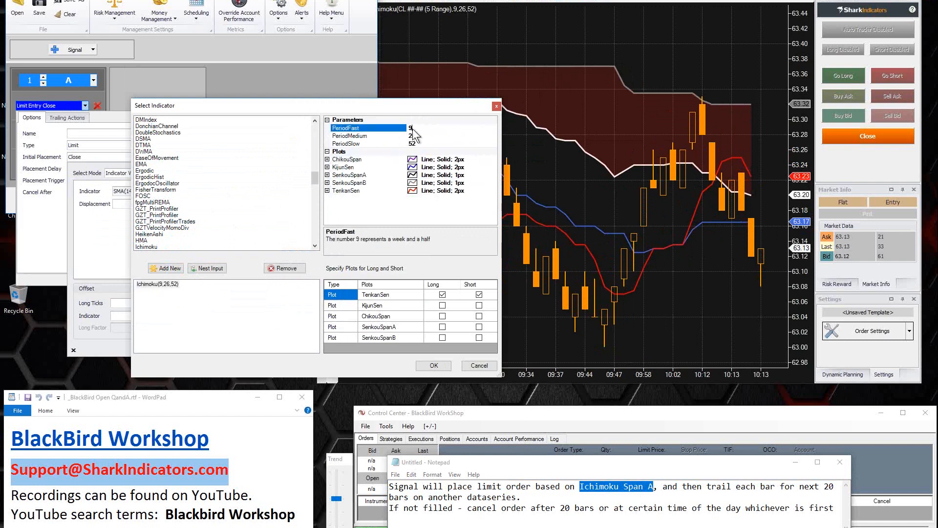
left_click(371, 136)
left_click(370, 143)
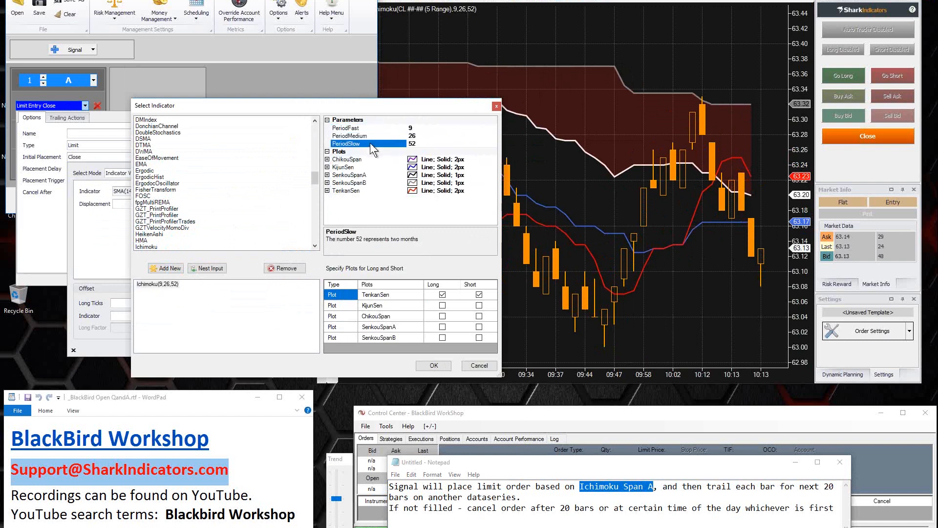
left_click(370, 128)
left_click(368, 135)
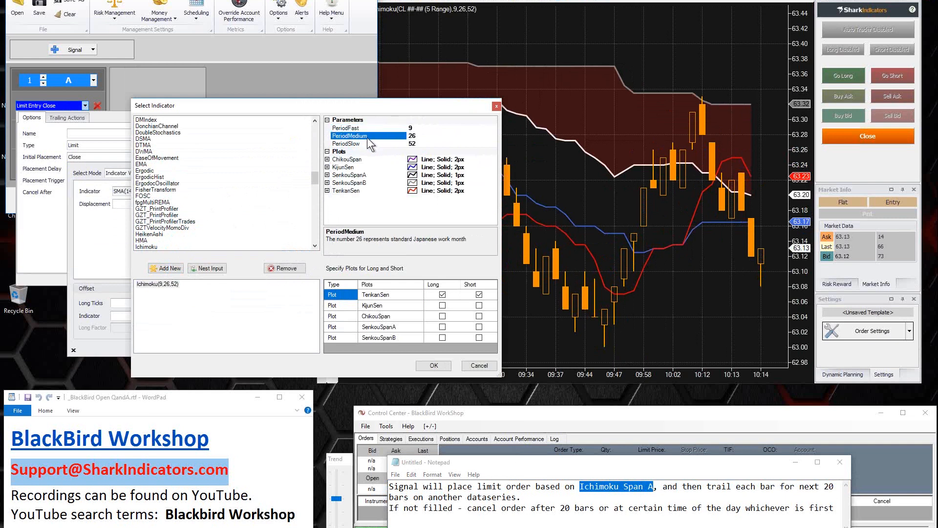
left_click(367, 142)
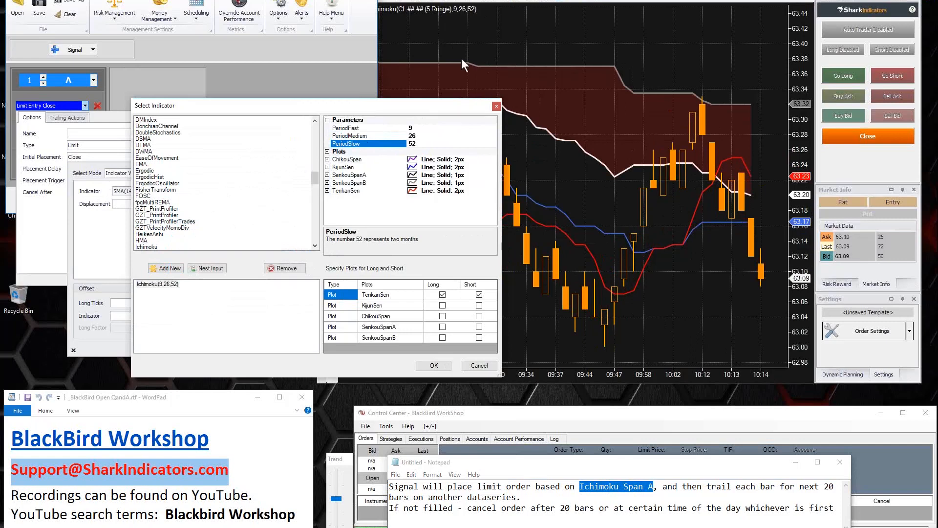
Step: Use the Ichimoku SenkouSpanA plot for both long and short in the initial placement and accept the indicator selection
left_click(421, 136)
left_click(420, 128)
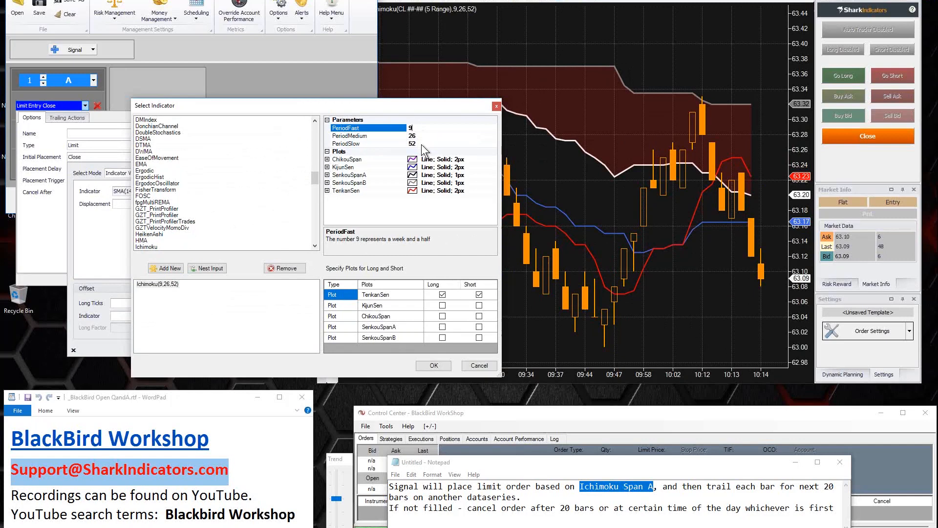
left_click(421, 143)
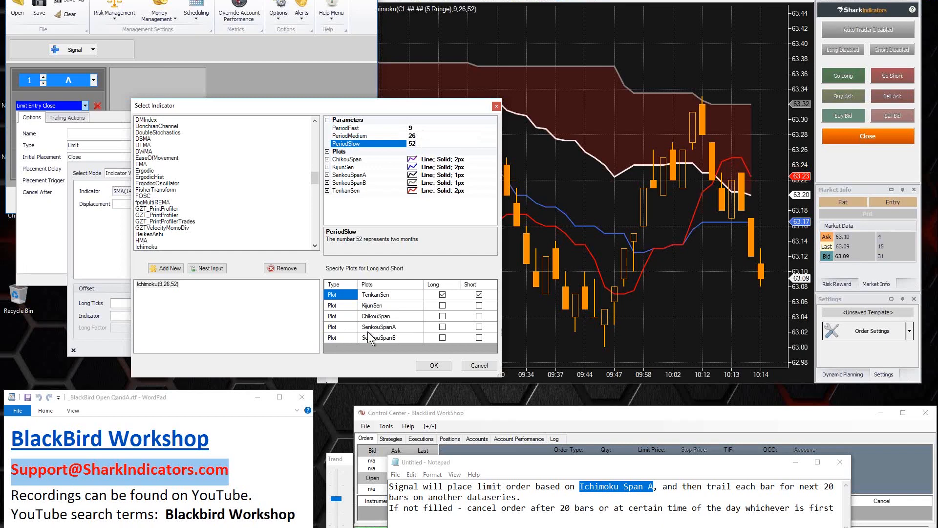
left_click(380, 326)
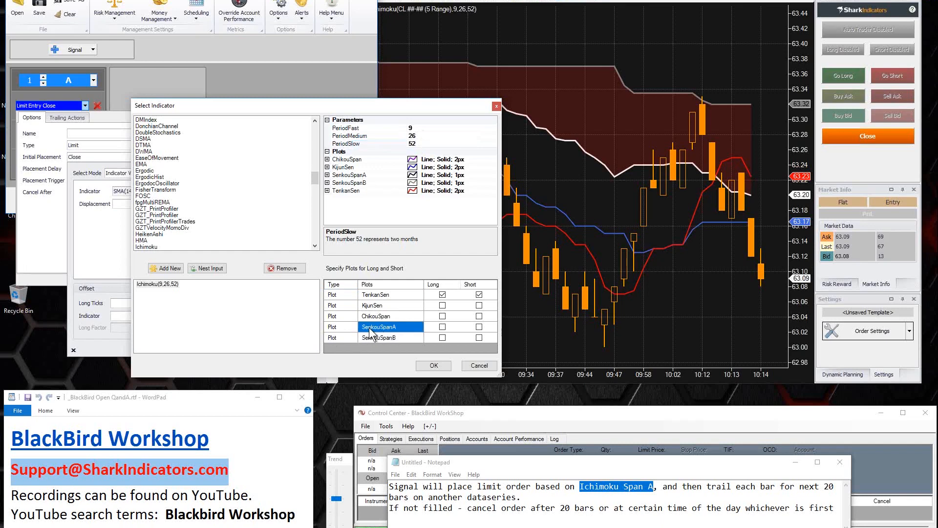
left_click(442, 327)
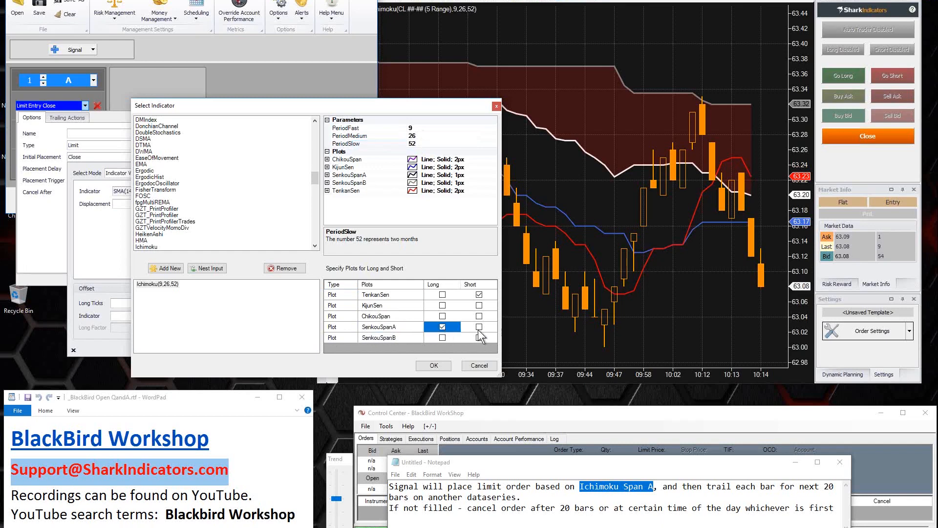
left_click(479, 328)
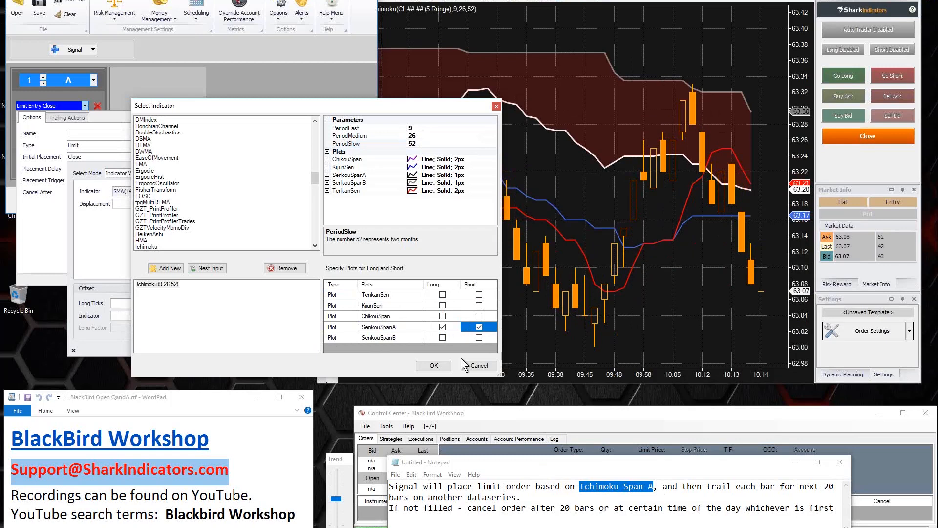
left_click(433, 366)
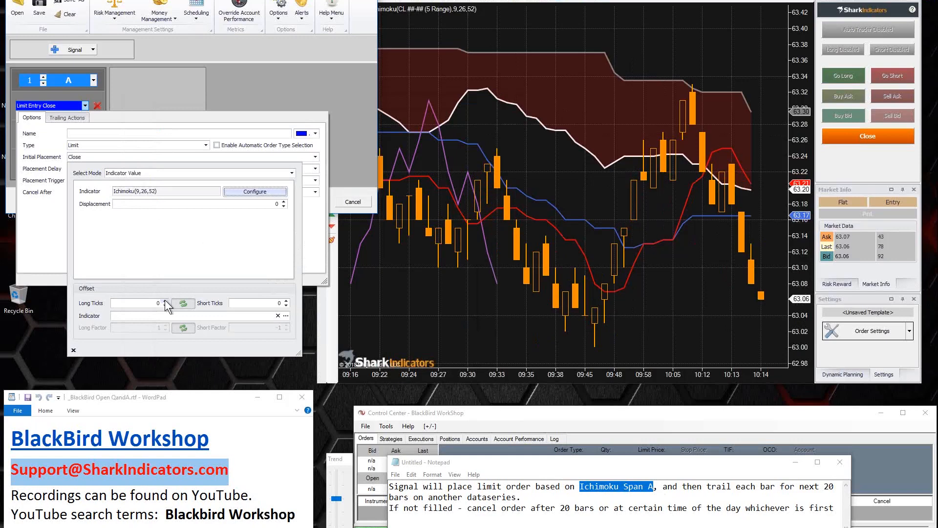
Step: Try a one-tick offset in both directions on the initial placement, reset it to 0 and close the placement settings
left_click(152, 303)
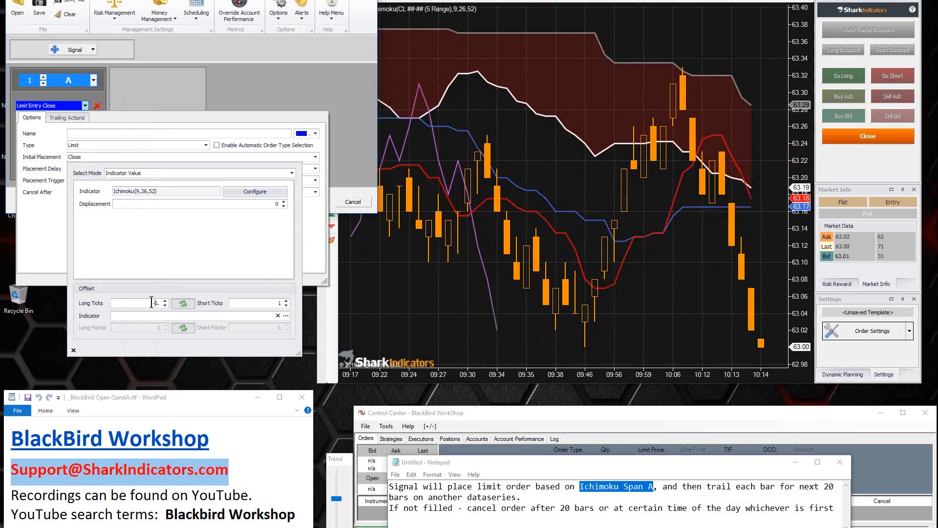
key("BackSpace")
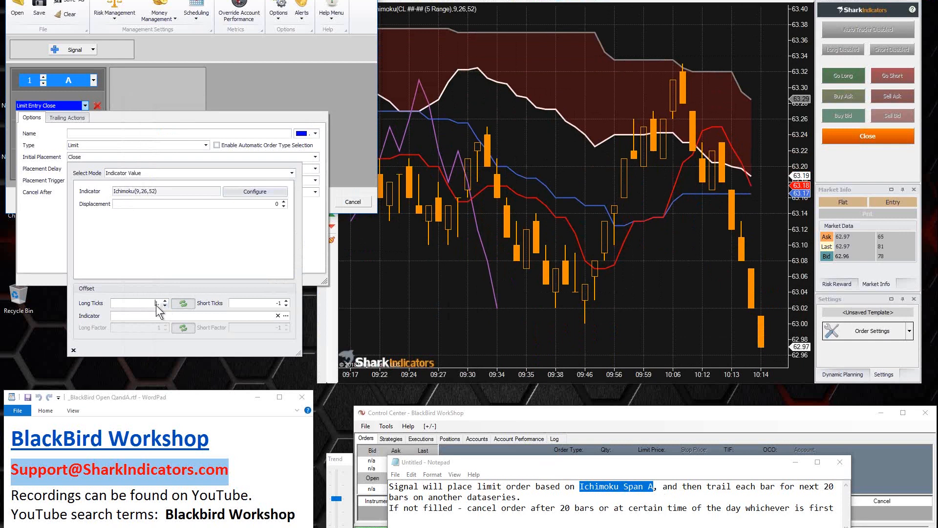
left_click(165, 305)
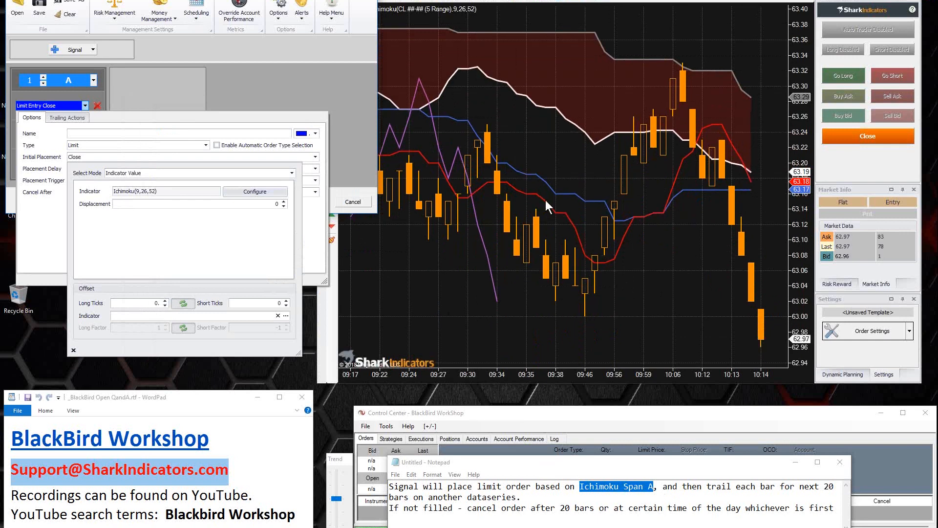
left_click(34, 236)
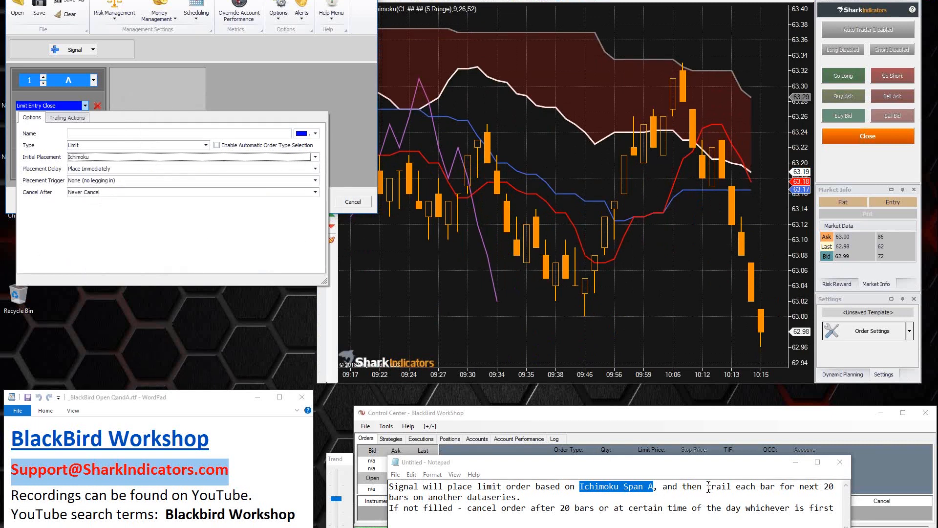
Step: Highlight the "trail each bar for next 20 bars on another dataseries" text in the note and set the limit entry's trailing mode to Custom
left_click_drag(705, 488, 516, 497)
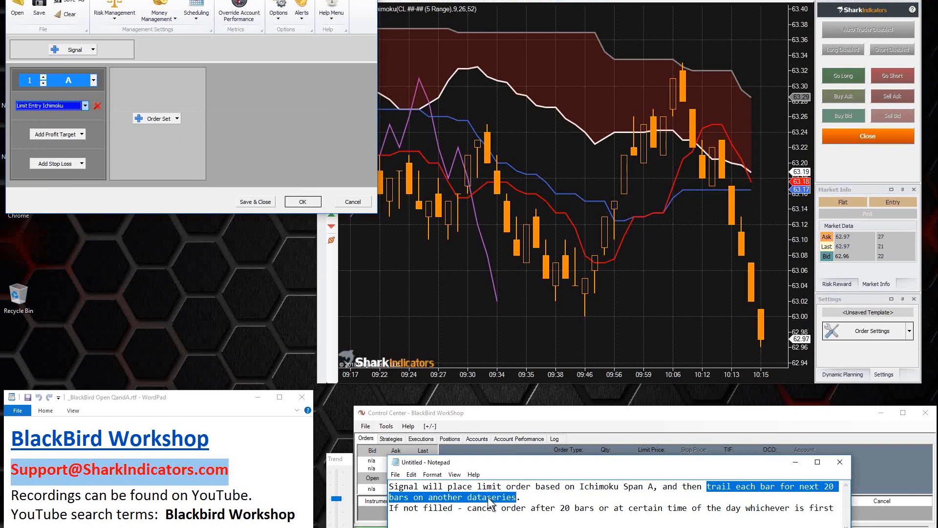
left_click(68, 107)
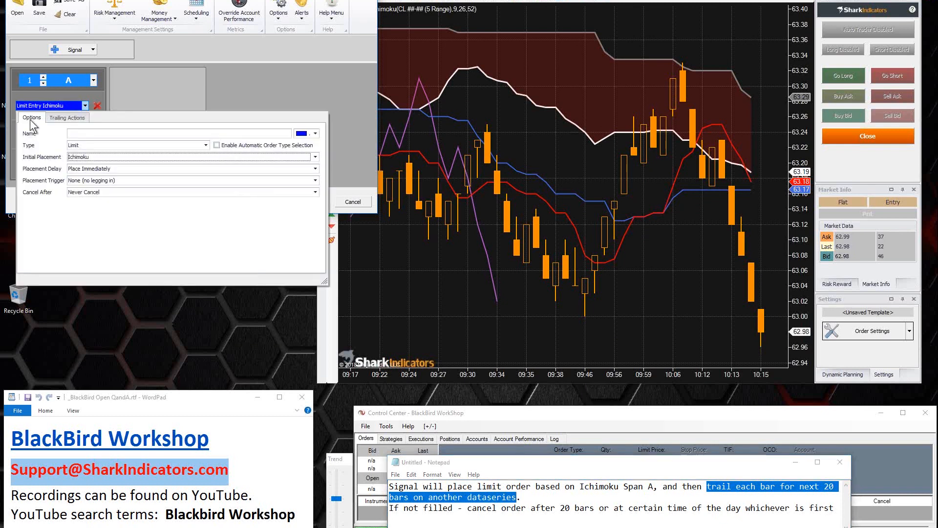
left_click(62, 124)
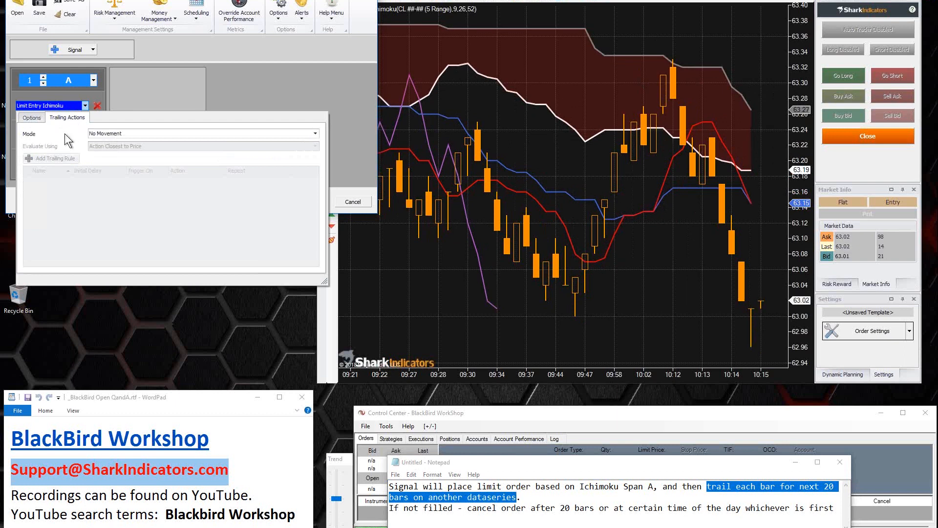
left_click(130, 132)
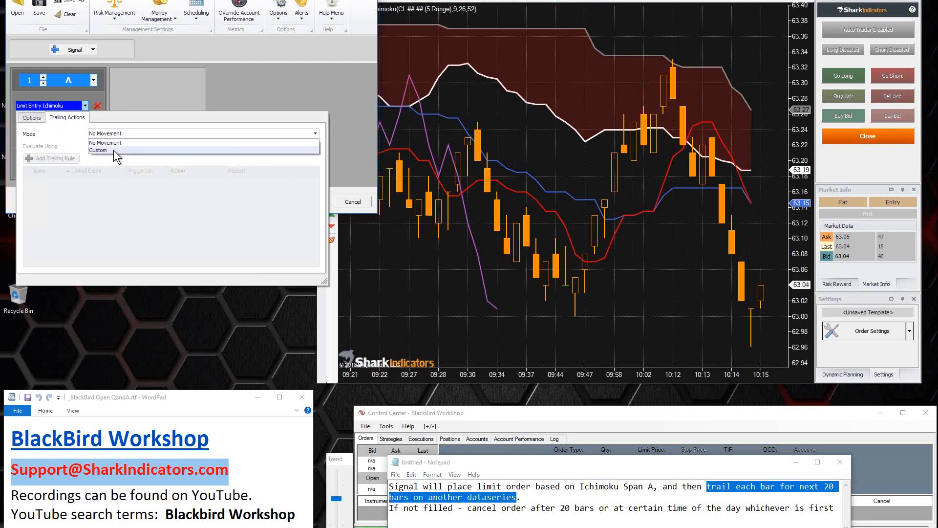
left_click(113, 150)
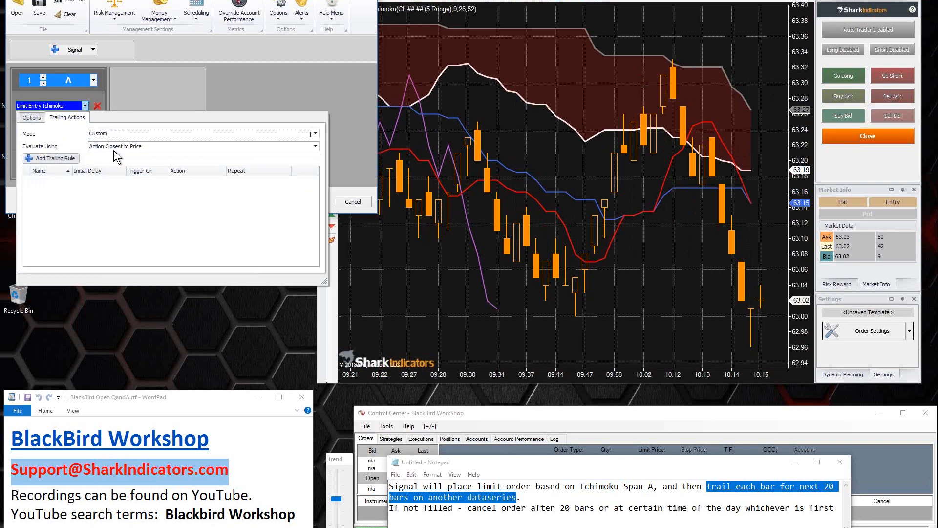
Step: Add a trailing rule to the limit entry and name it "Trail Span B"
left_click(58, 159)
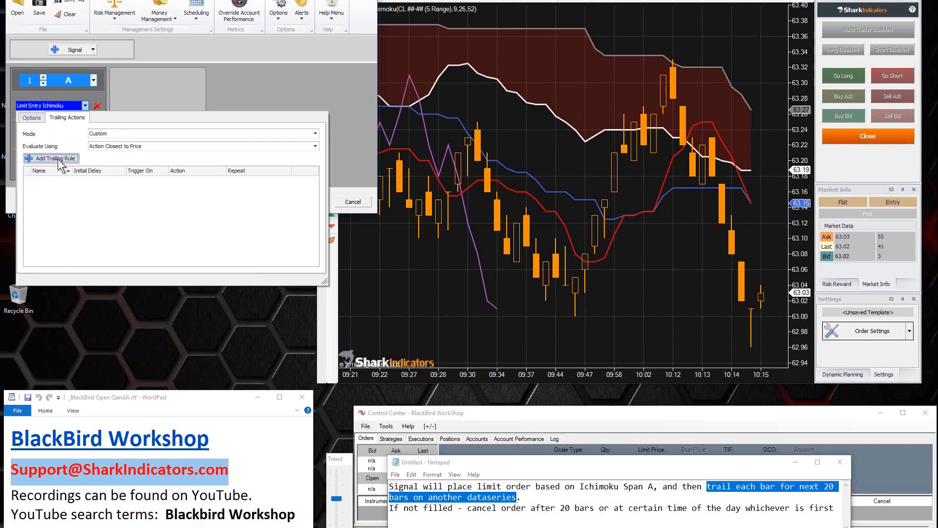
left_click(57, 159)
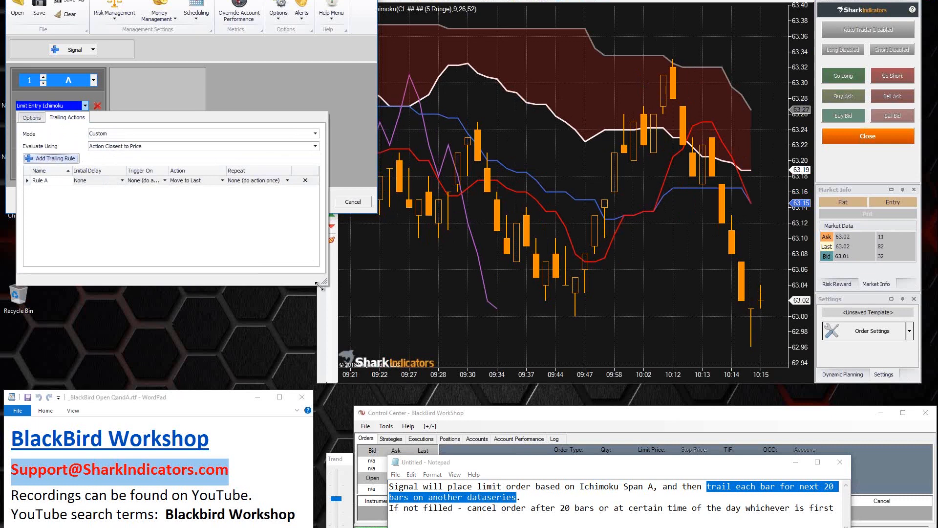
left_click_drag(397, 280, 459, 282)
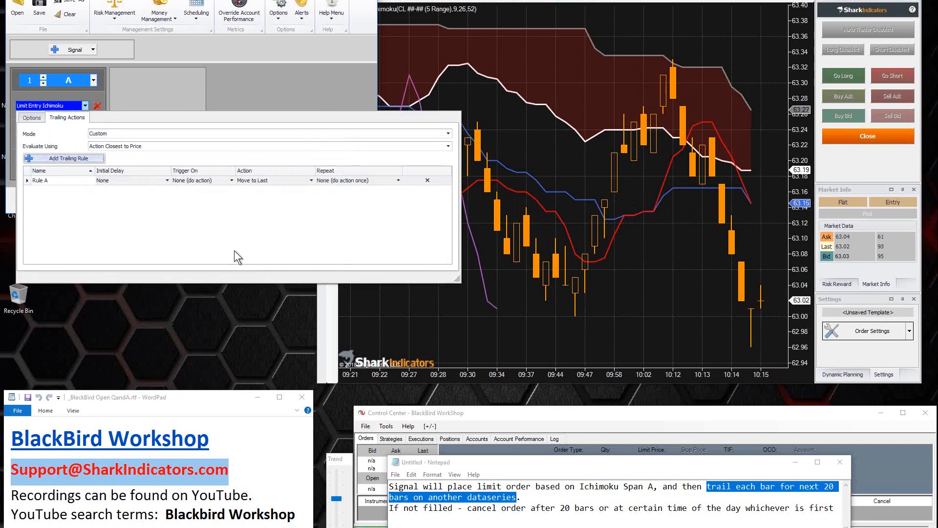
left_click(52, 181)
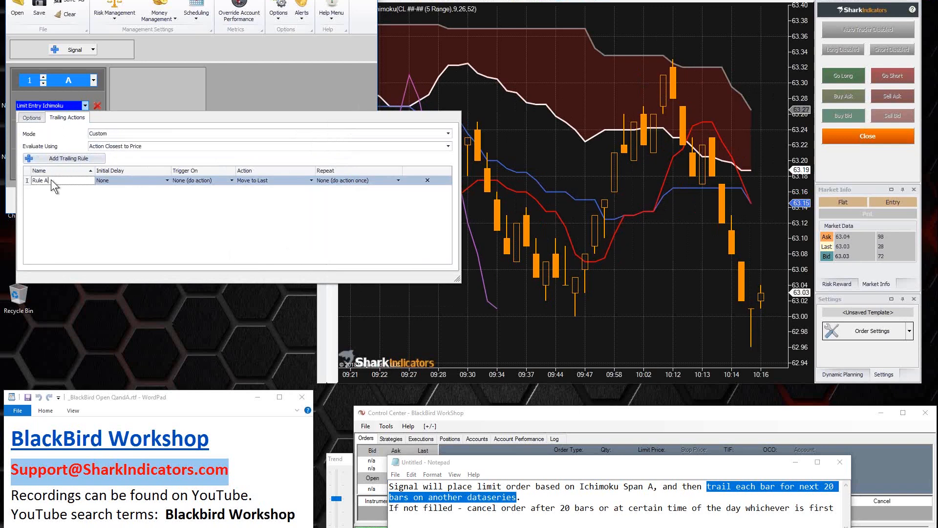
key("BackSpace")
key("BackSpace")
key("BackSpace")
type("Trail Span B")
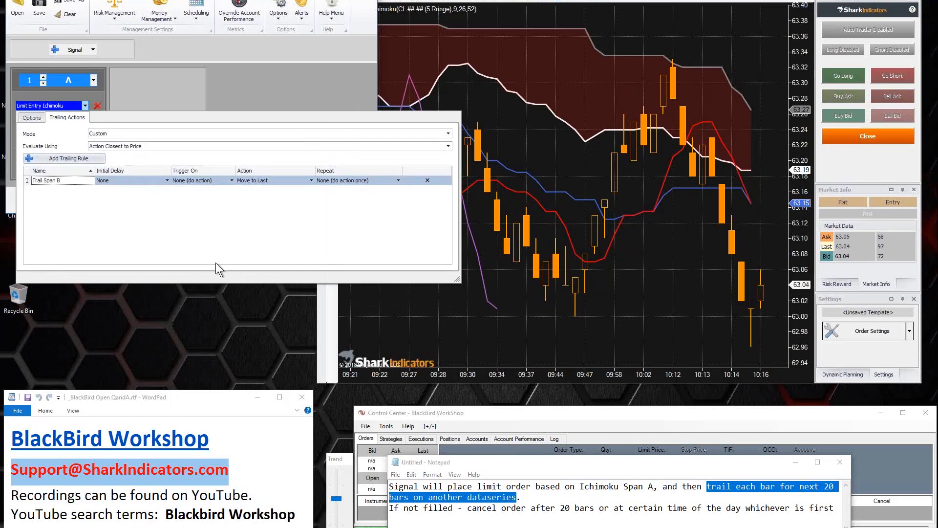
Step: Highlight "Span A" in the note and reopen the limit entry's trailing rules
left_click(585, 489)
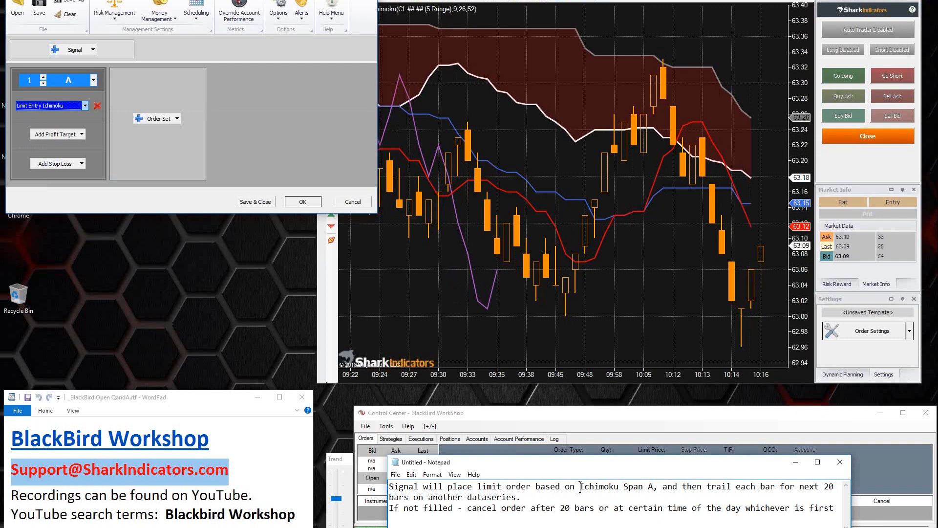
left_click_drag(623, 487, 652, 489)
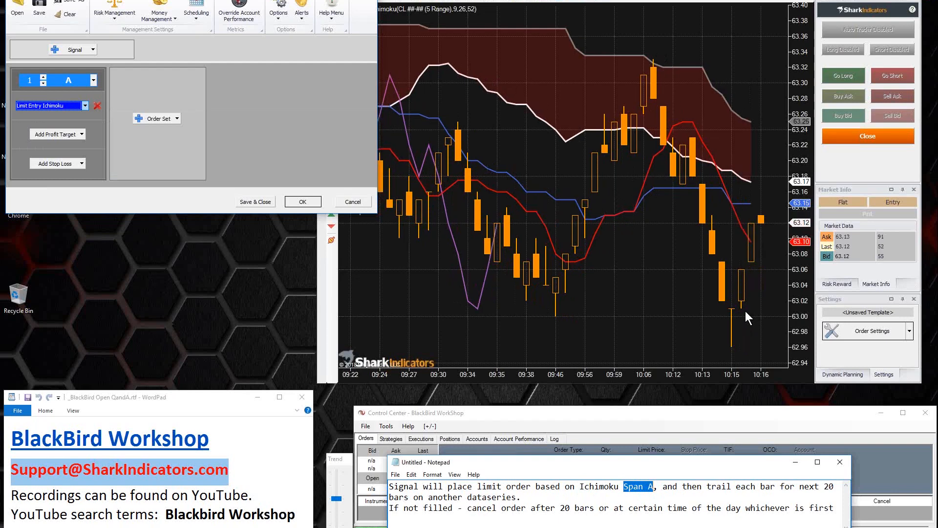
left_click(66, 104)
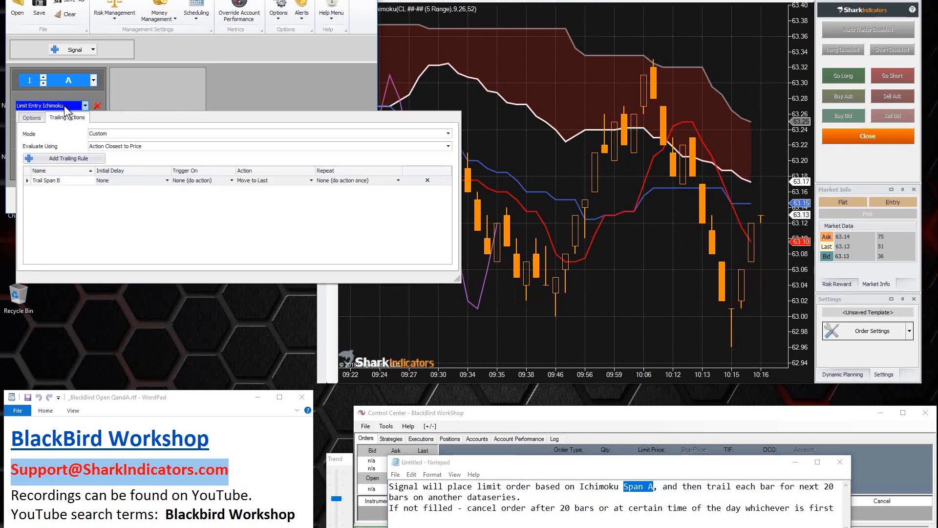
Step: Try an initial delay in bars for the Trail Span B rule and set it back to None
left_click(119, 180)
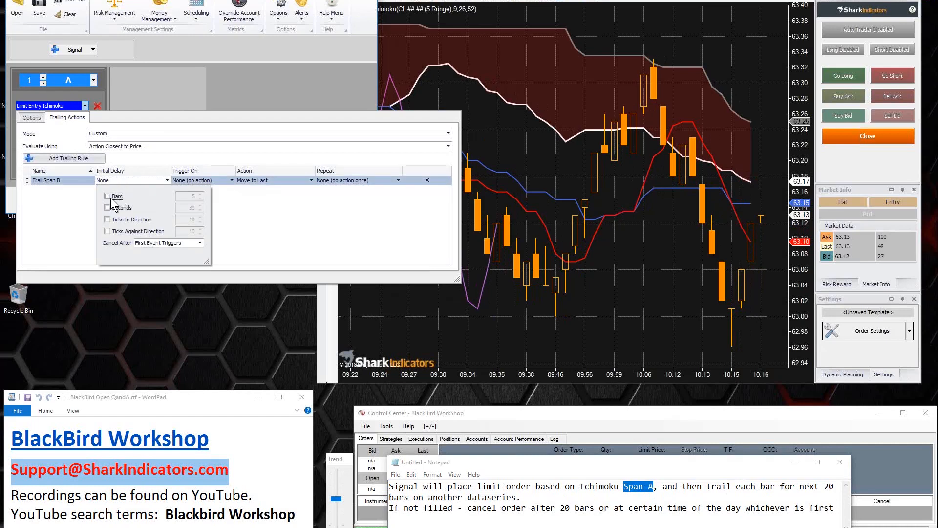
left_click(118, 196)
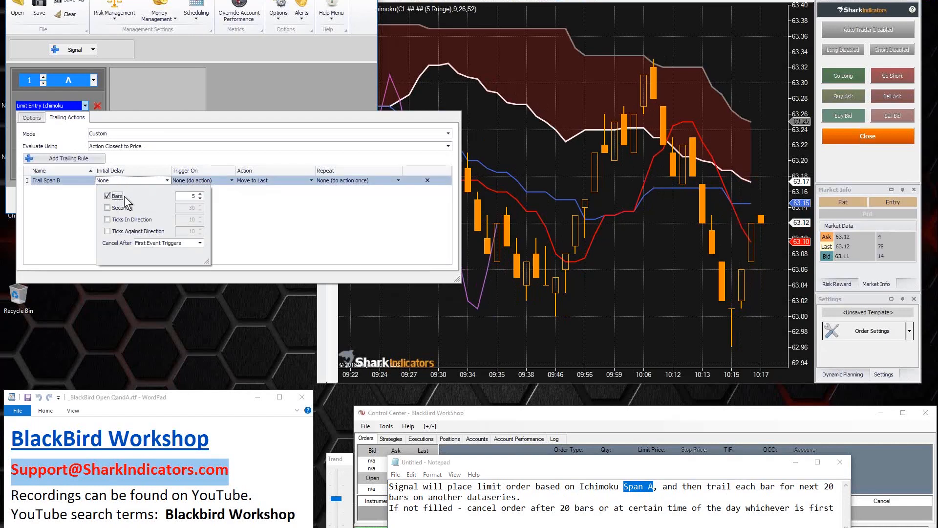
left_click(200, 198)
left_click(200, 198)
left_click(84, 182)
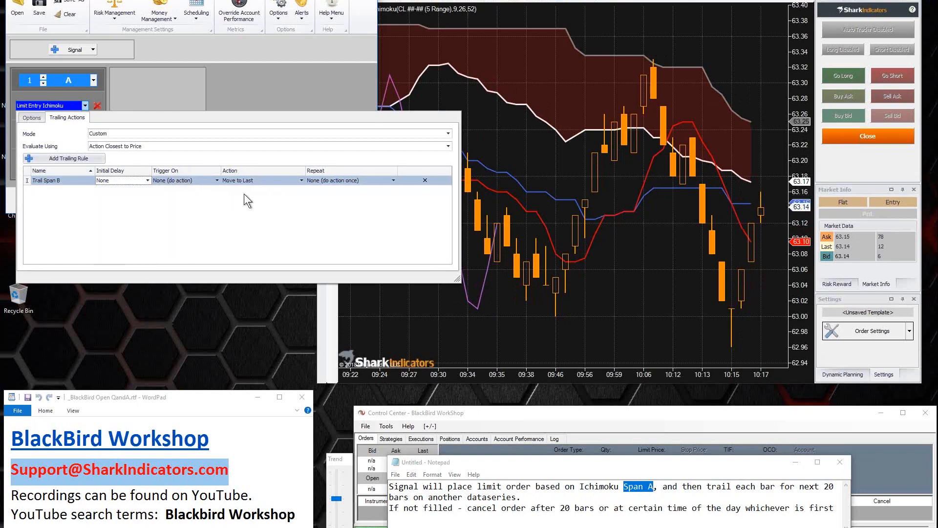
Step: Set the Move To mode of the Trail Span B rule's action to Indicator Value
left_click(268, 182)
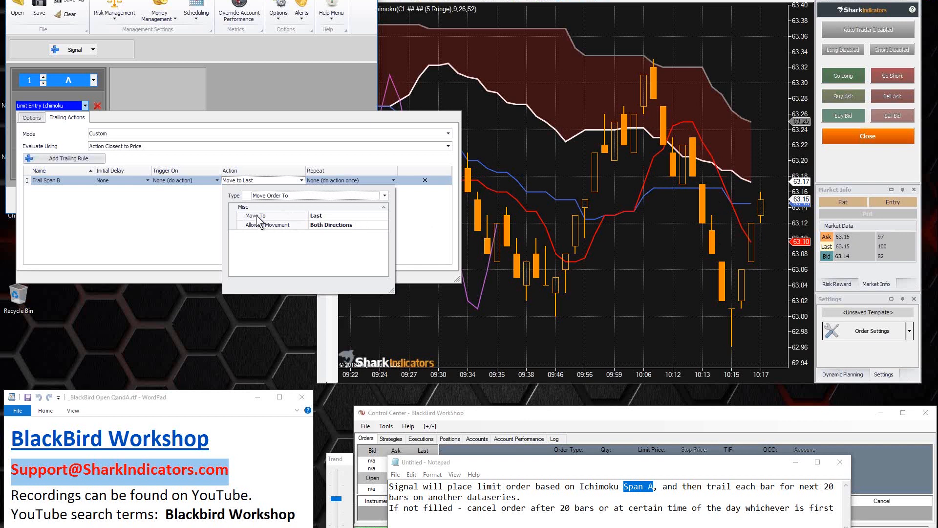
left_click(330, 215)
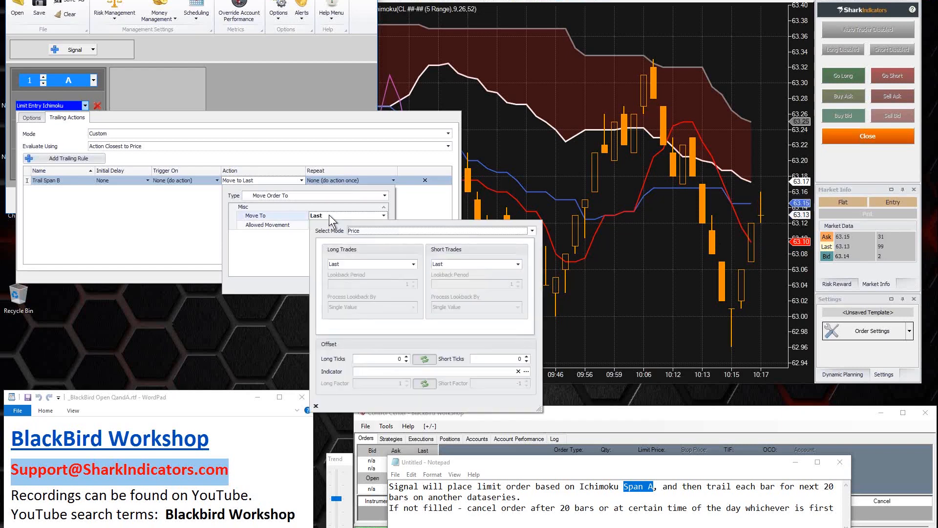
left_click(364, 231)
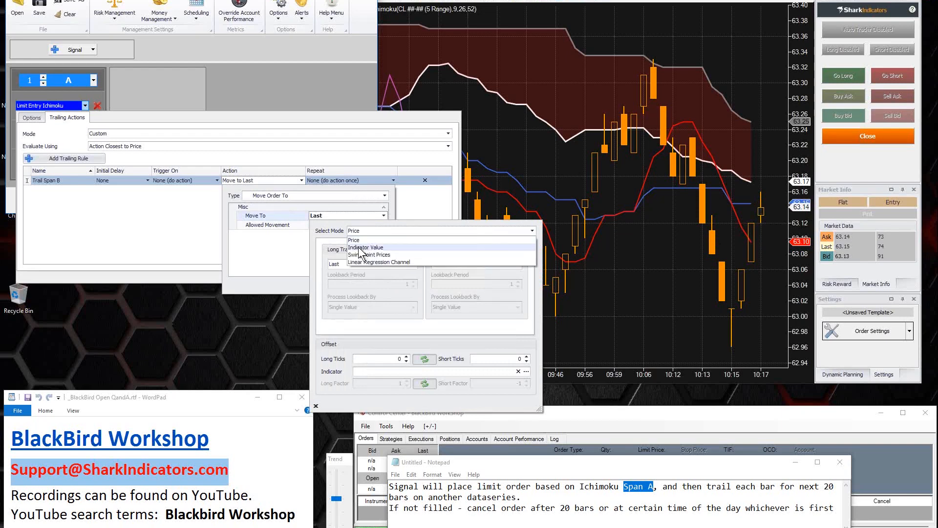
left_click(362, 248)
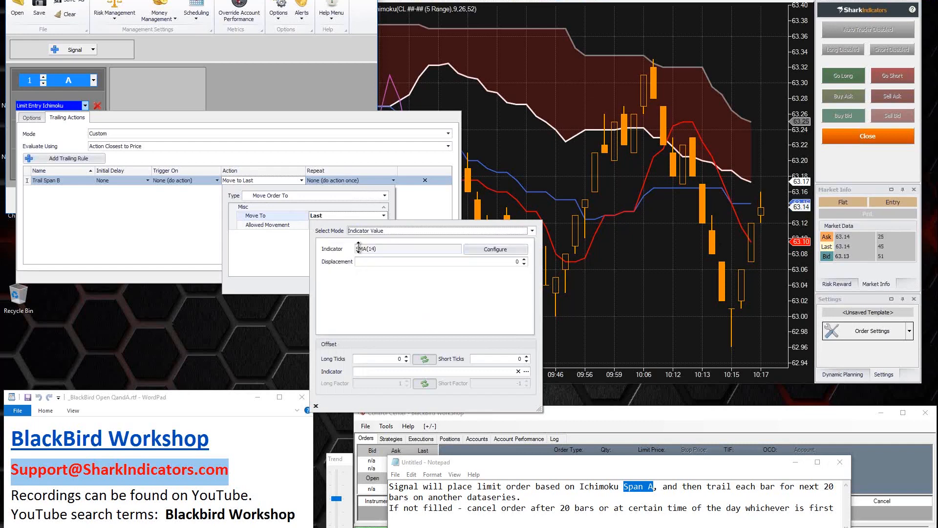
Step: Highlight "dataseries" in the note and choose Ichimoku as the indicator for the Trail Span B rule's Move To value
double_click(479, 497)
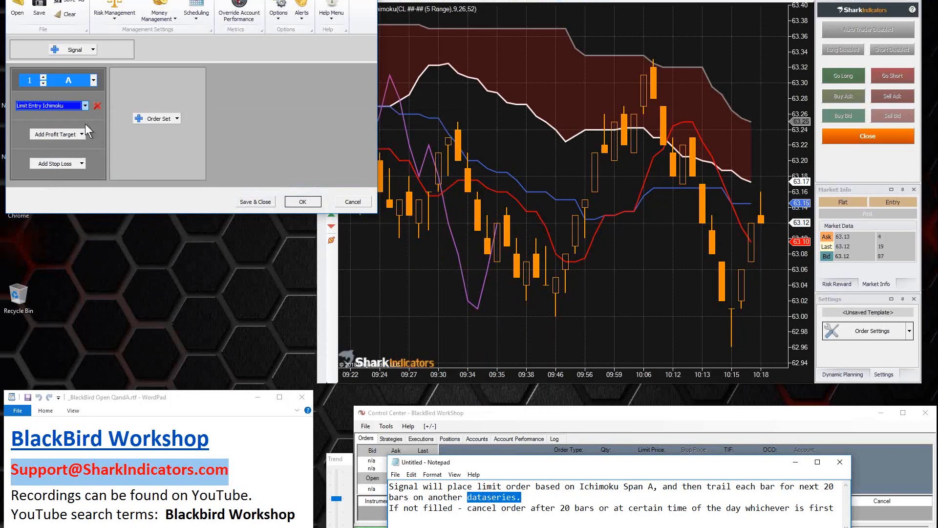
left_click(69, 106)
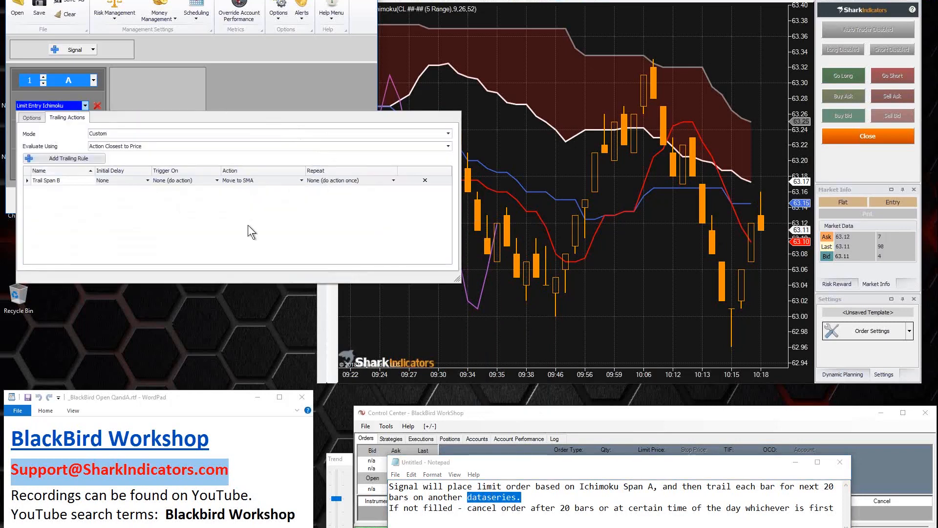
left_click(277, 180)
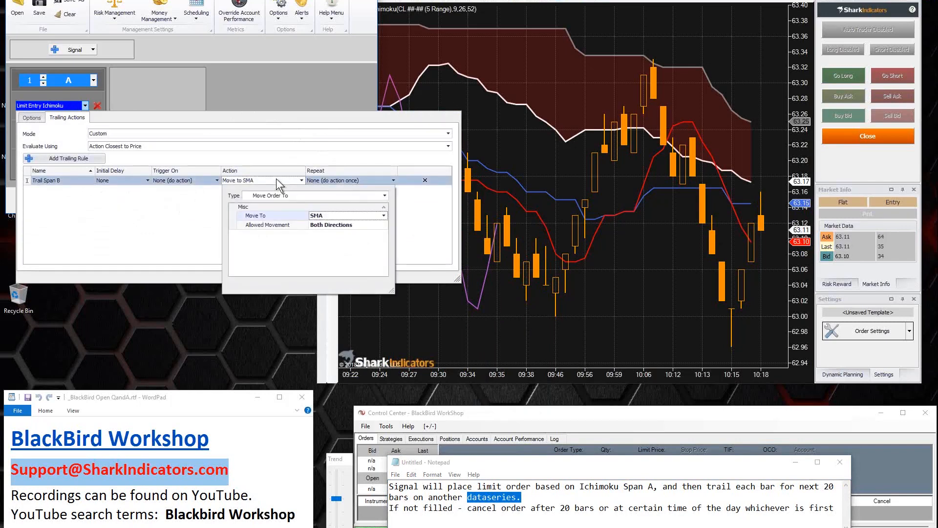
left_click(336, 215)
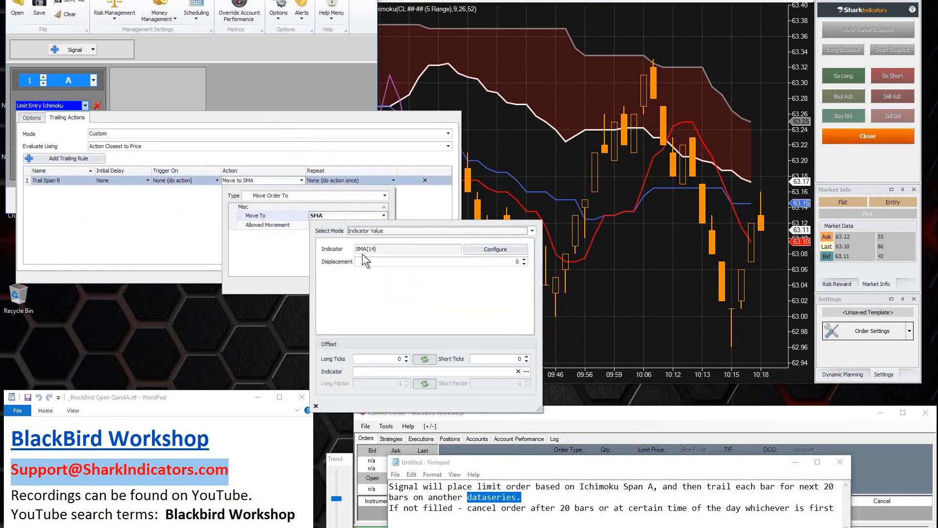
left_click(487, 251)
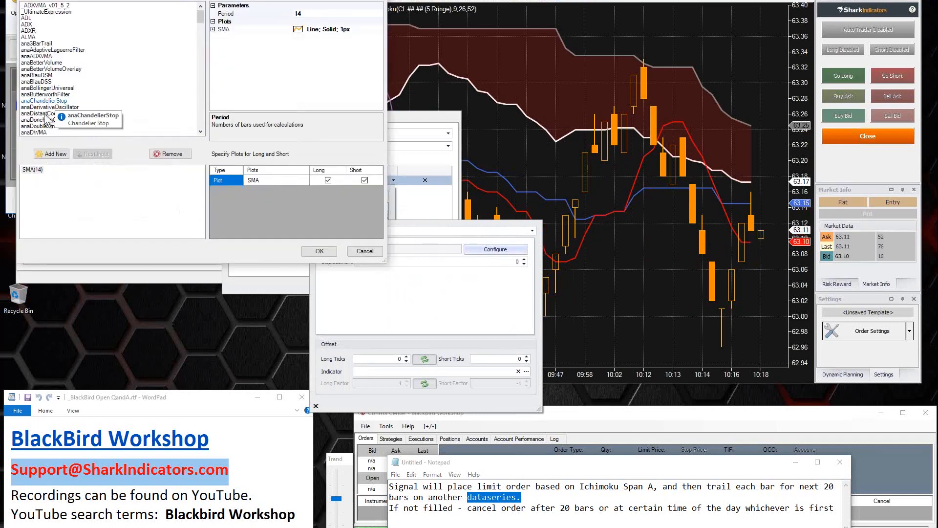
left_click(44, 120)
key("i")
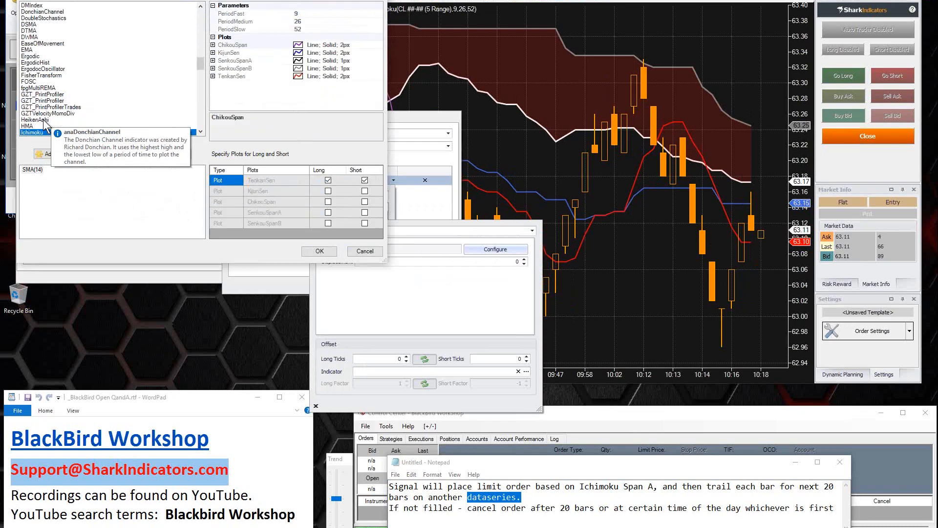
double_click(49, 132)
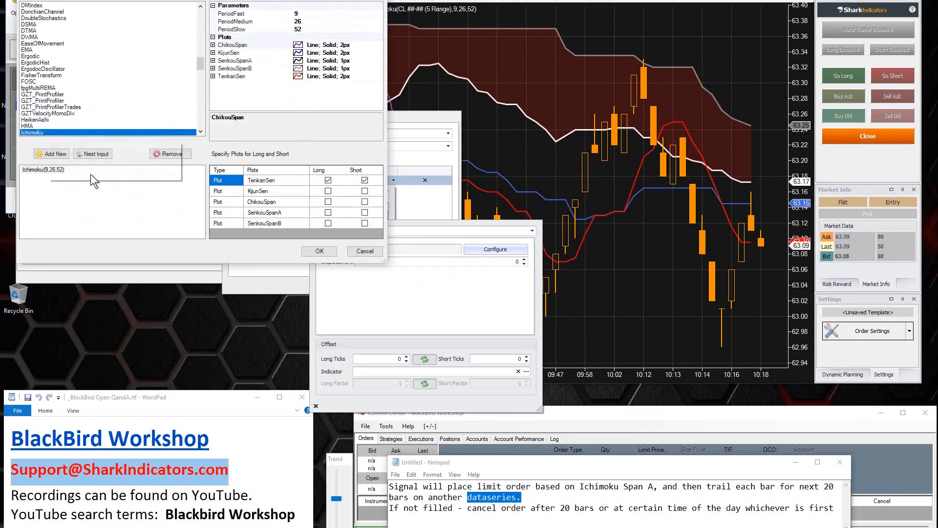
left_click(32, 169)
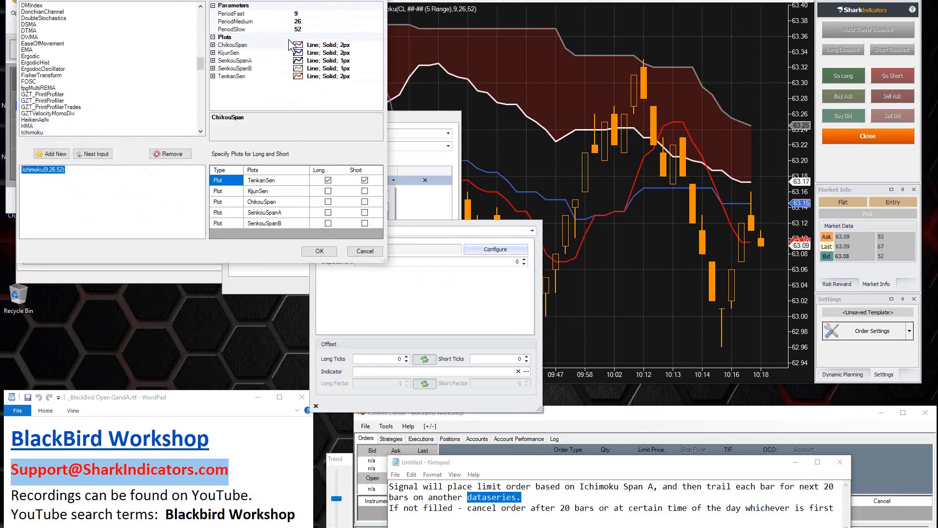
Step: Review the Ichimoku period parameters, select the SenkouSpanB plot for both long and short, and accept the indicator
left_click(260, 13)
left_click(262, 21)
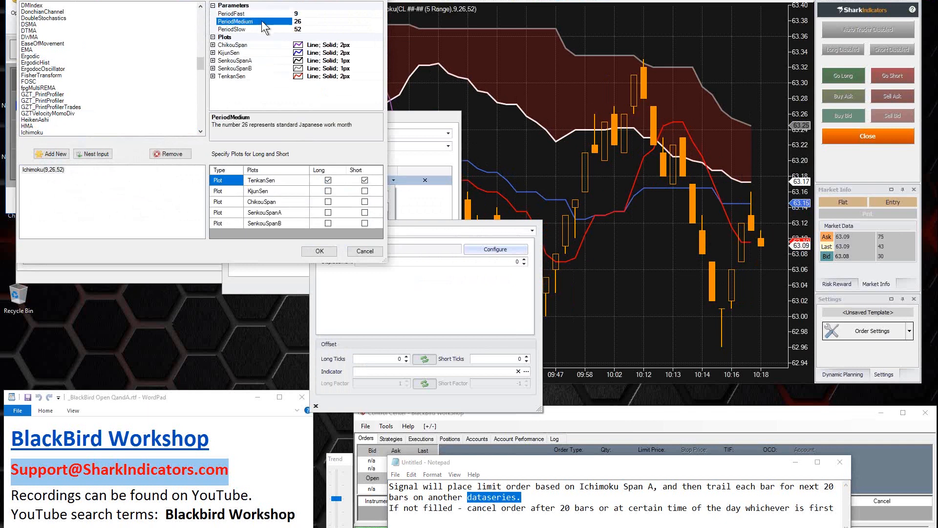
left_click(258, 28)
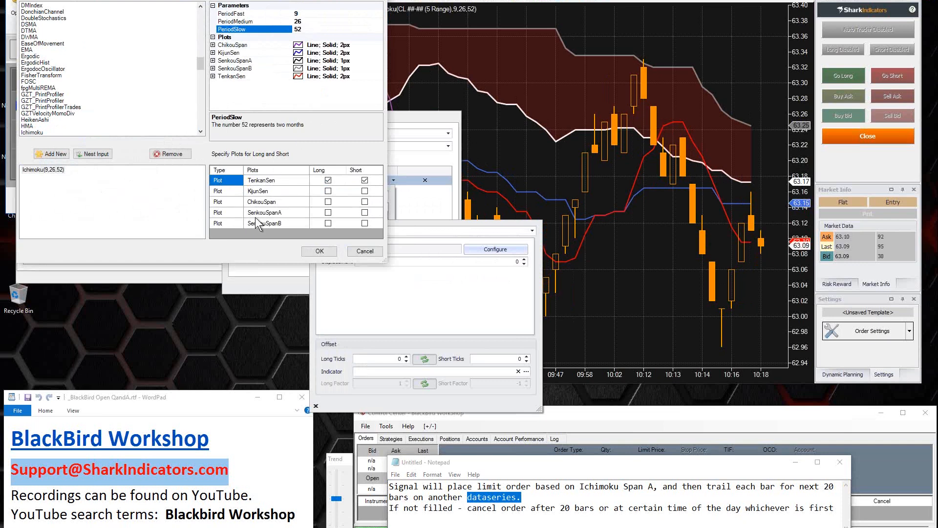
left_click(272, 225)
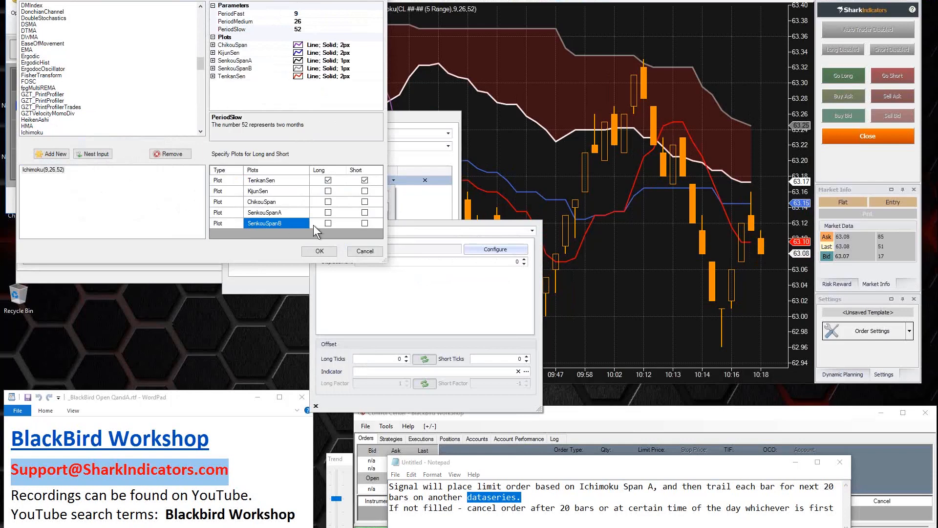
left_click(328, 224)
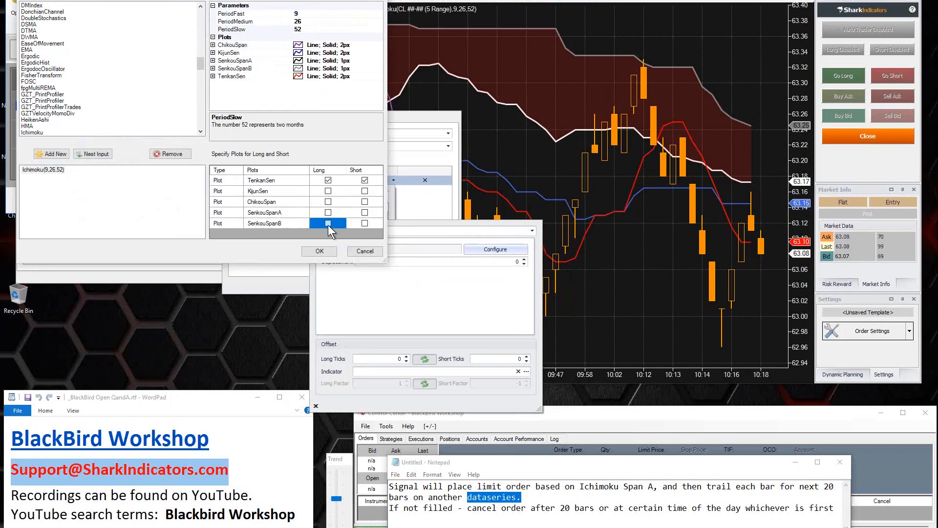
left_click(365, 224)
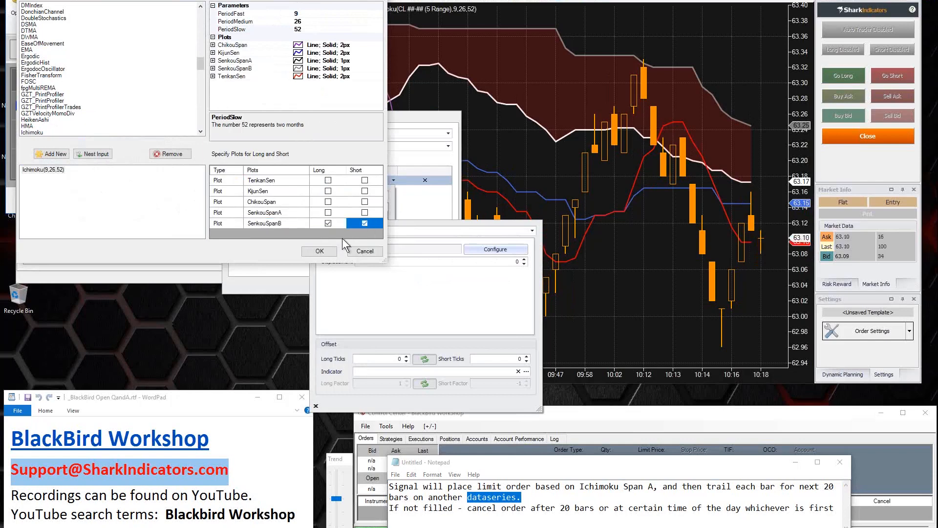
left_click(319, 251)
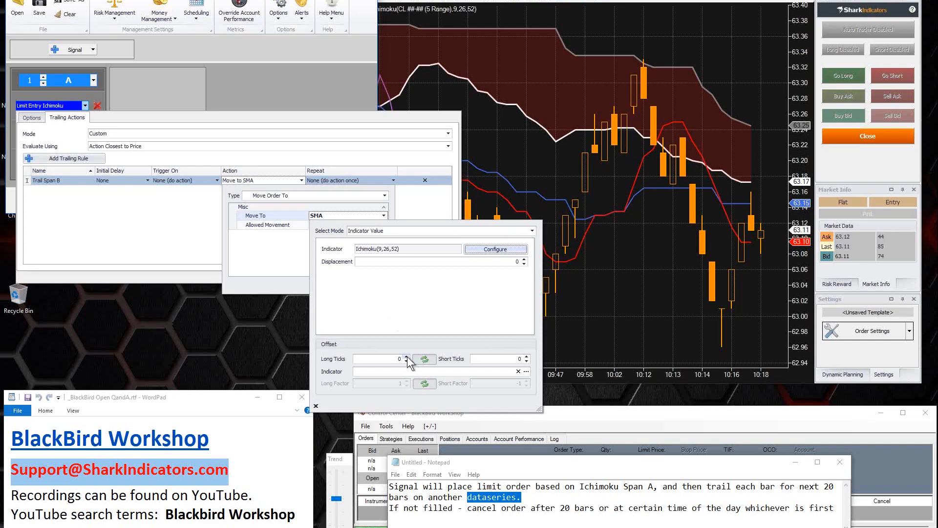
Step: Try a 1-tick long offset on the Move To value and set it back to 0
left_click(406, 356)
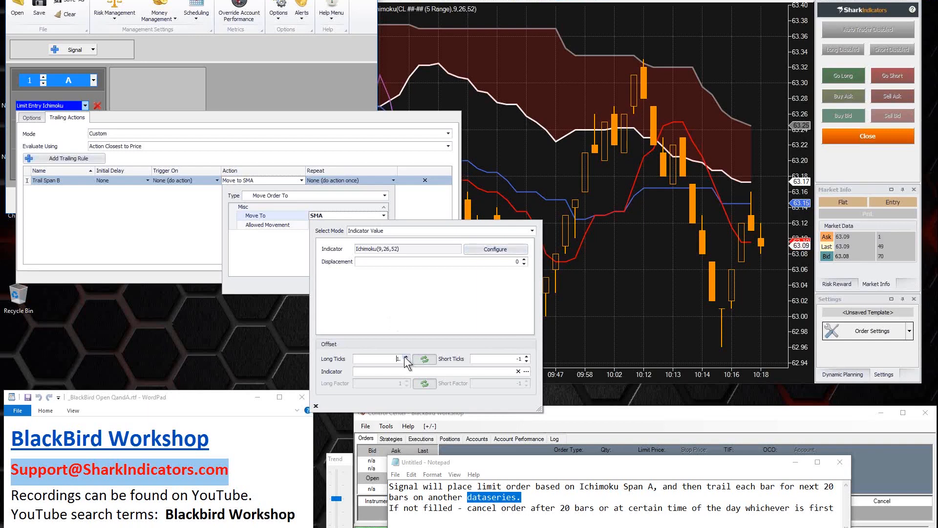
left_click(406, 361)
left_click(406, 361)
left_click(406, 357)
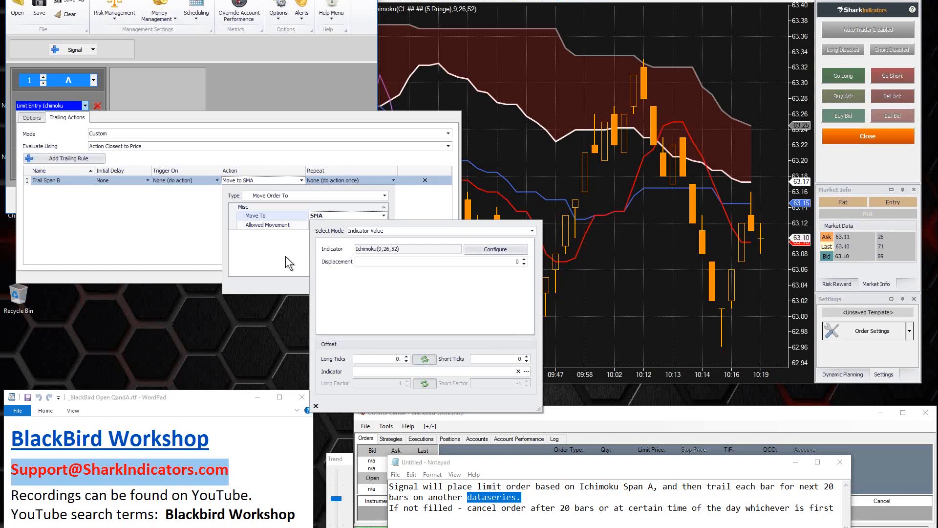
Step: Apply the Ichimoku move action and set the Trail Span B rule to Repeat Indefinitely every 1 bar
left_click(256, 252)
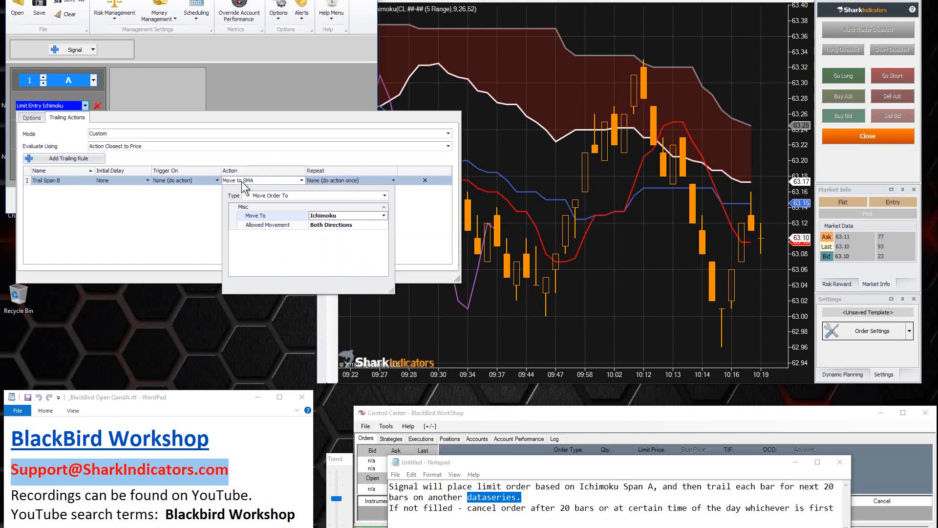
left_click(299, 180)
left_click(360, 179)
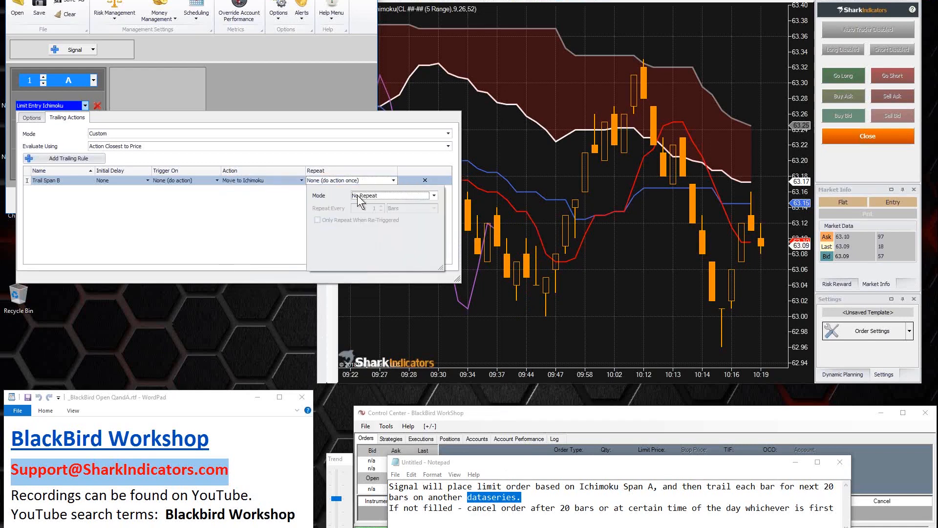
left_click(433, 195)
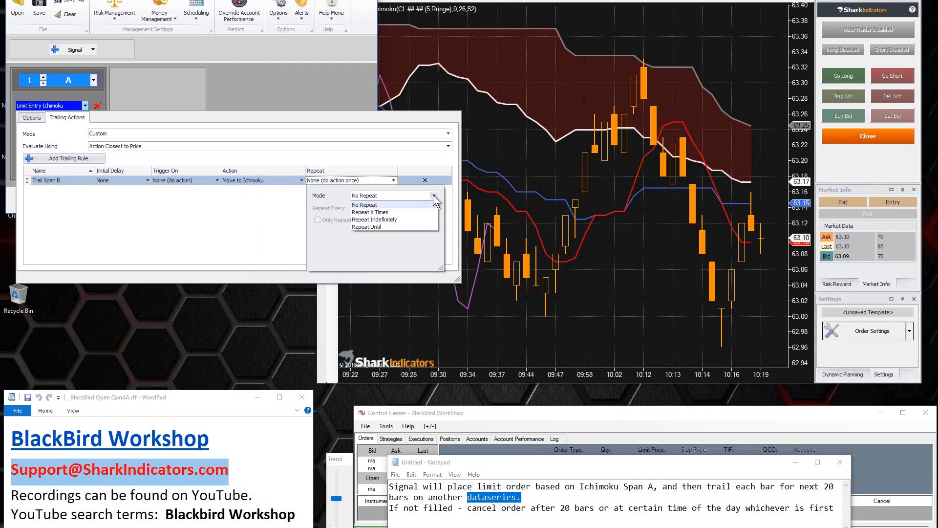
left_click(376, 219)
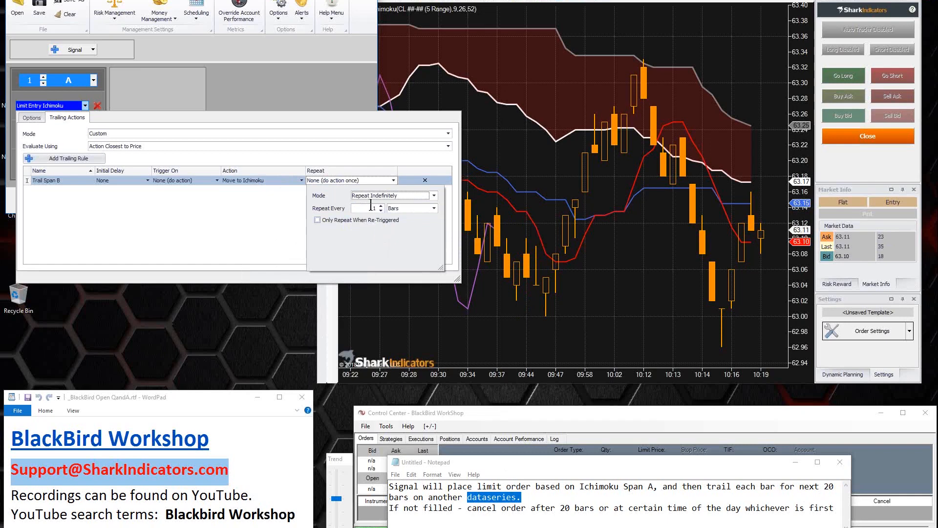
double_click(373, 208)
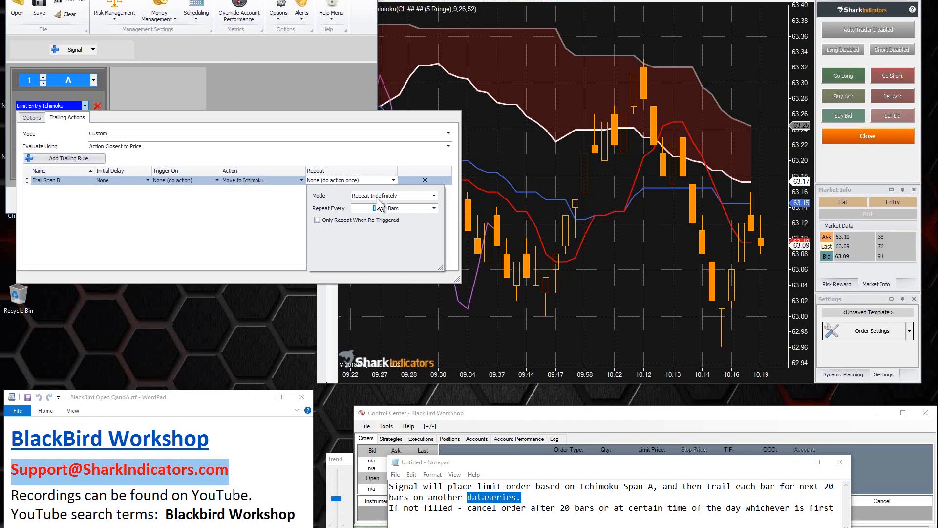
left_click(230, 230)
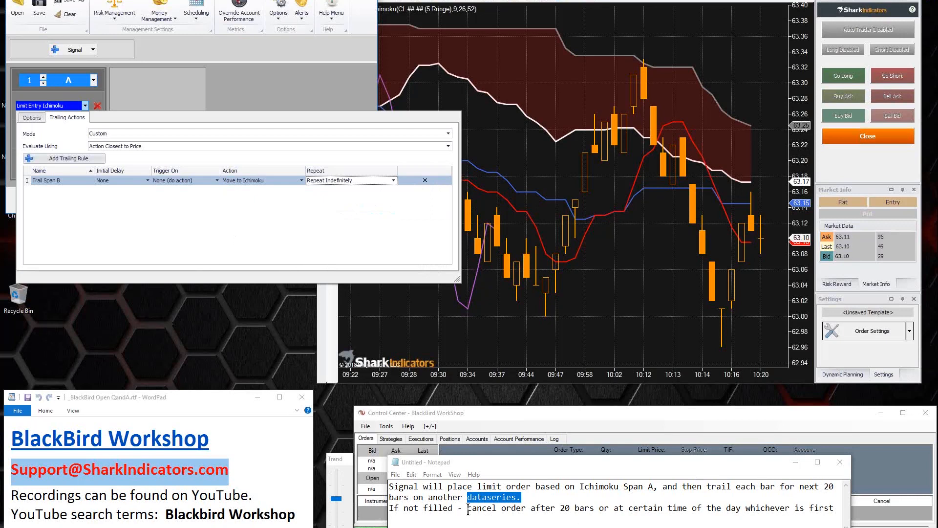
Step: Highlight "cancel order after 20 bars" in the note and set the limit entry to cancel after 20 bars
left_click_drag(468, 511, 593, 509)
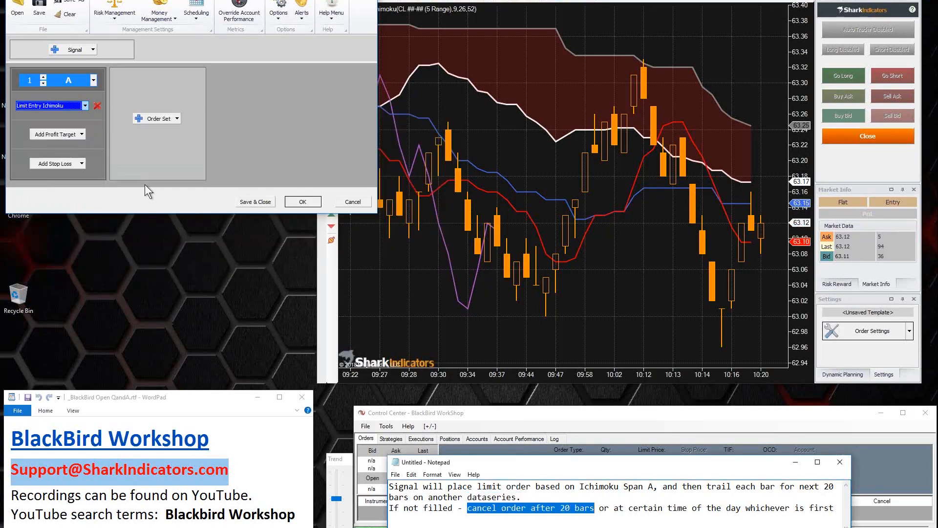
left_click(68, 107)
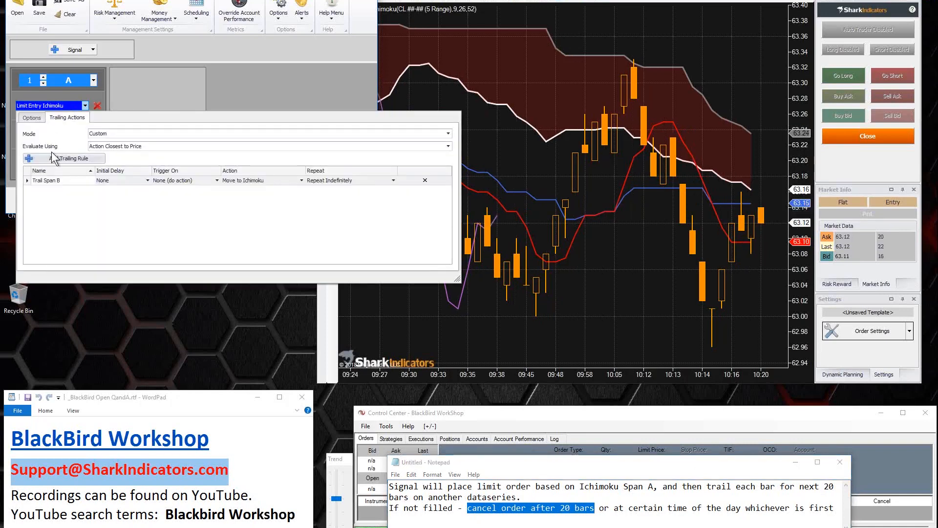
left_click(32, 118)
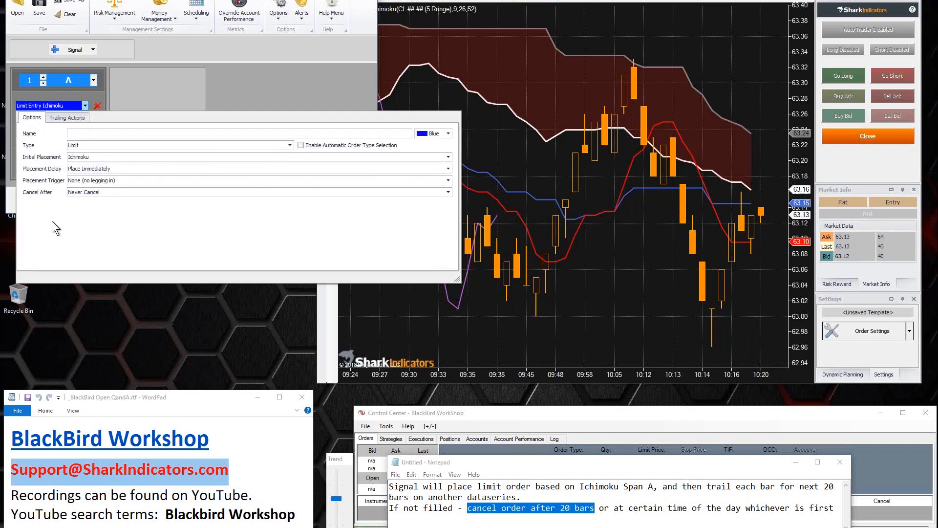
left_click(110, 193)
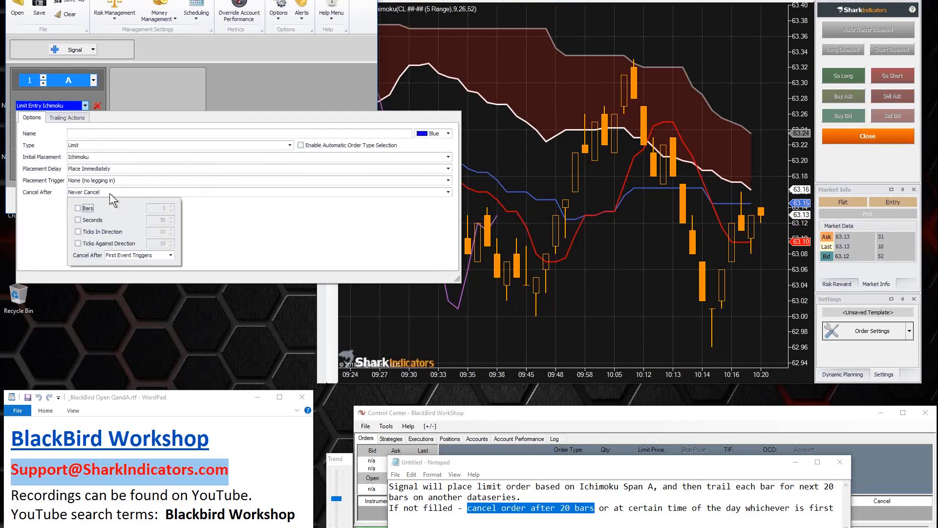
left_click(78, 208)
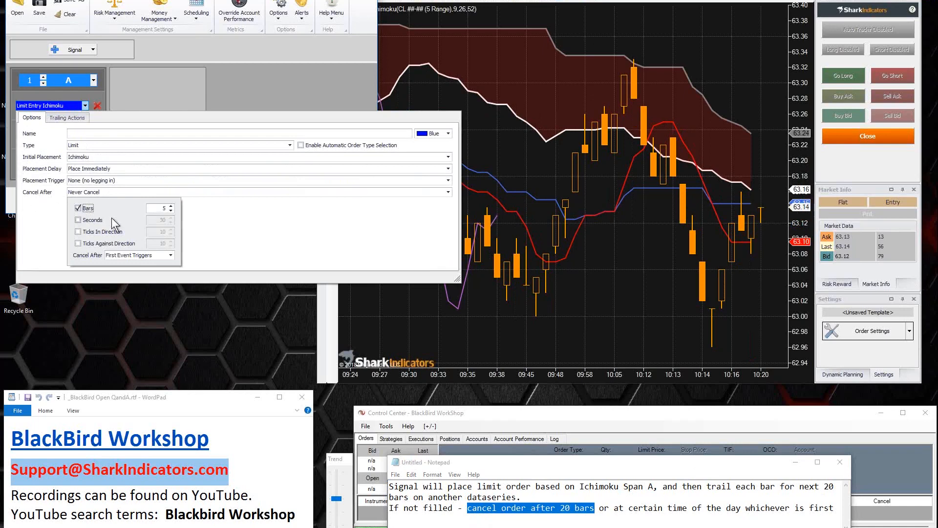
double_click(161, 209)
type("20")
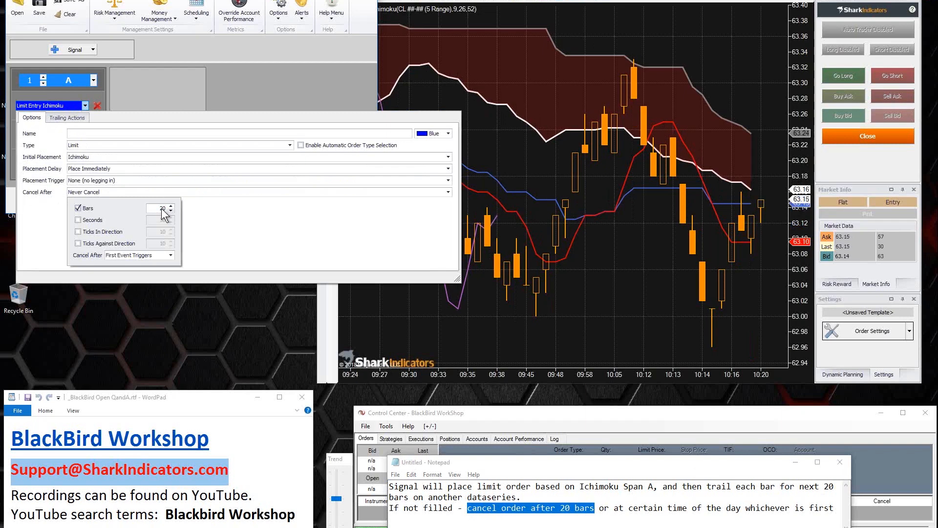
left_click(218, 225)
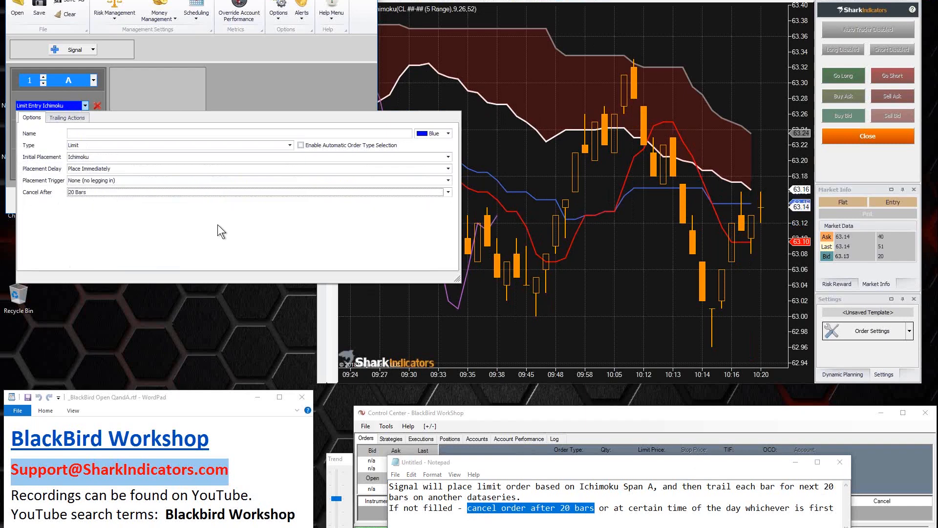
Step: Highlight "certain time of the day" in the note and accept the order settings
left_click(629, 510)
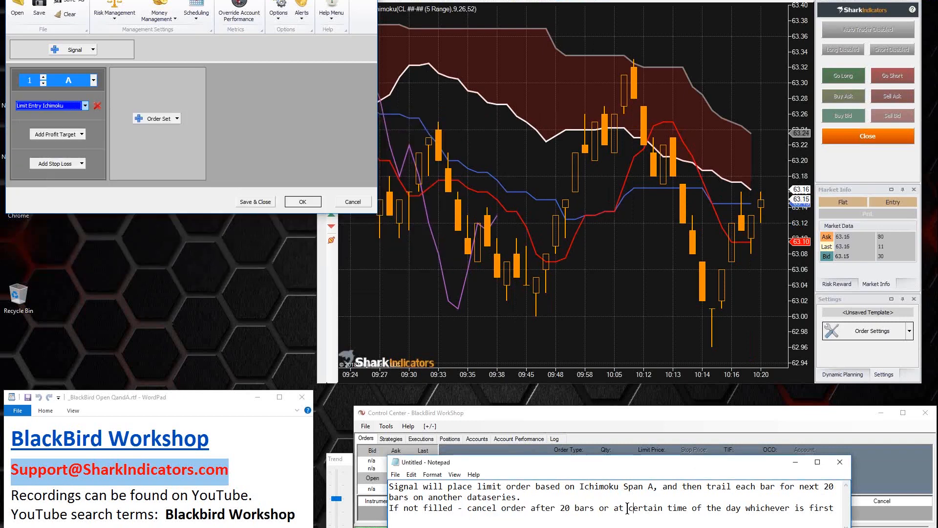
left_click_drag(627, 509, 738, 511)
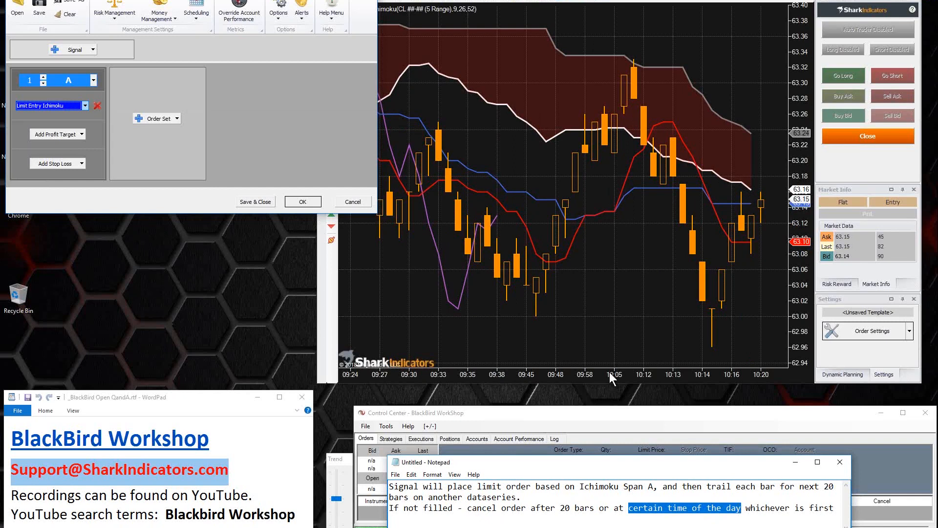
left_click(604, 256)
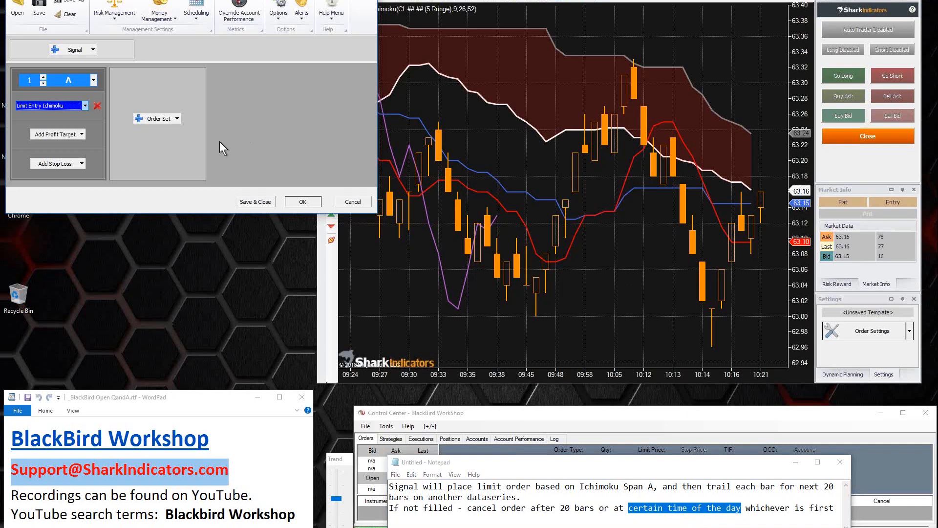
left_click(296, 202)
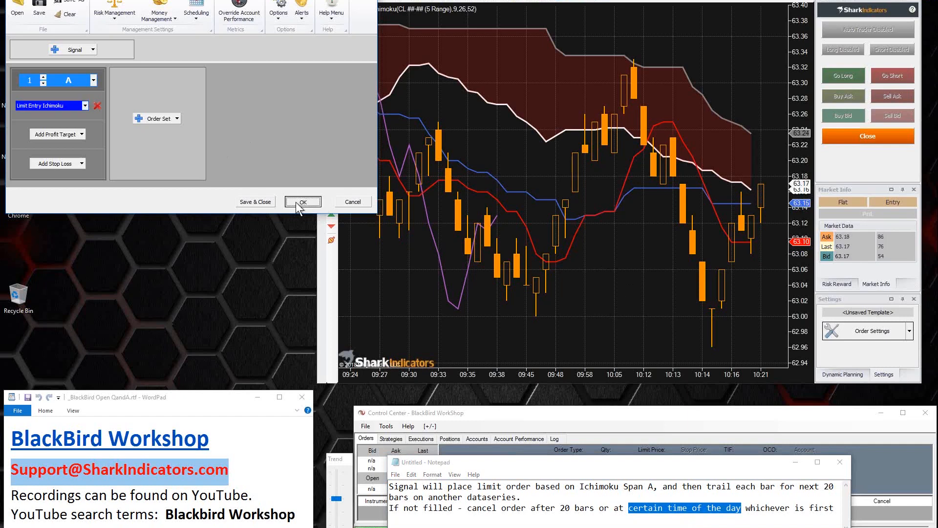
left_click(295, 201)
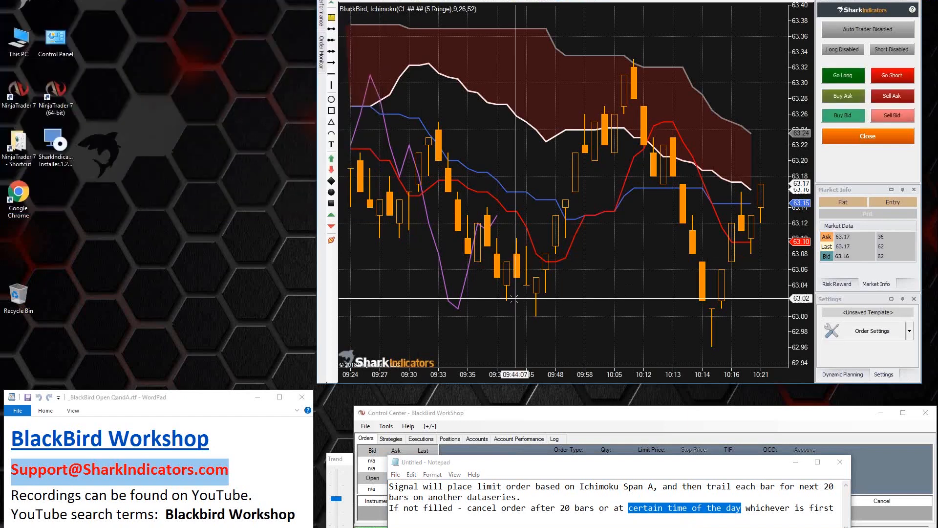
Step: Add the SiTimeBlock indicator to the CL 5 Range chart's applied indicators
right_click(484, 143)
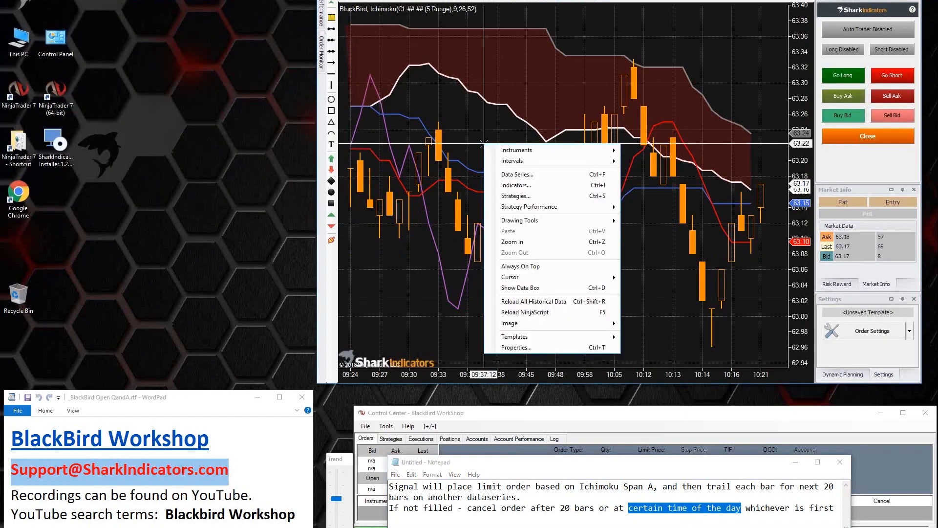
left_click(518, 186)
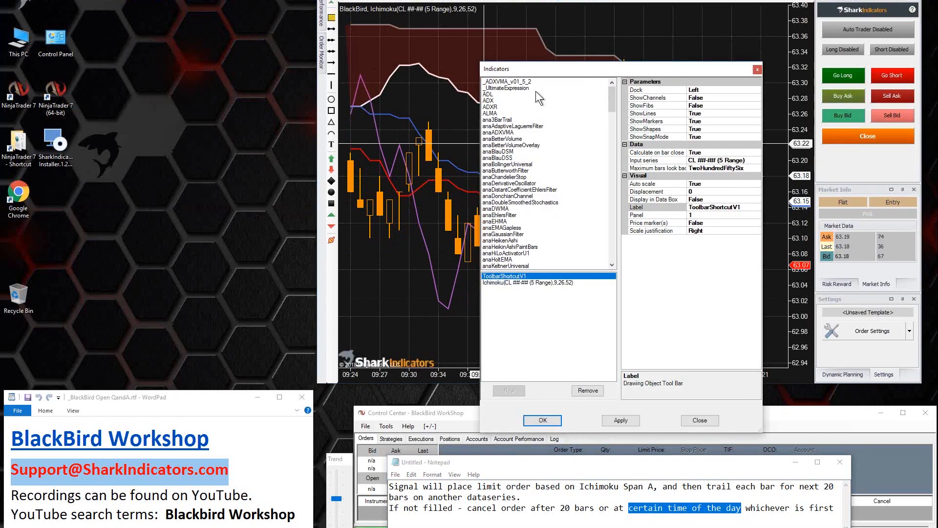
left_click(501, 158)
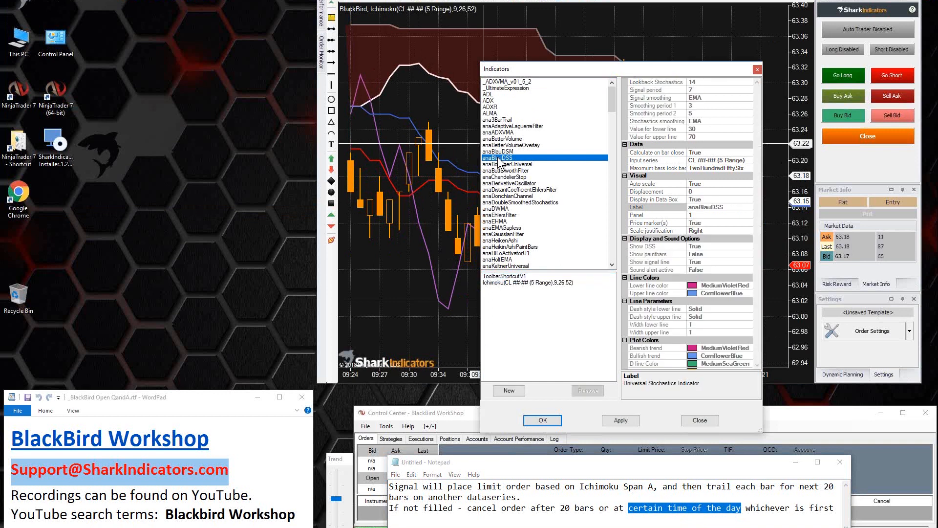
key("s")
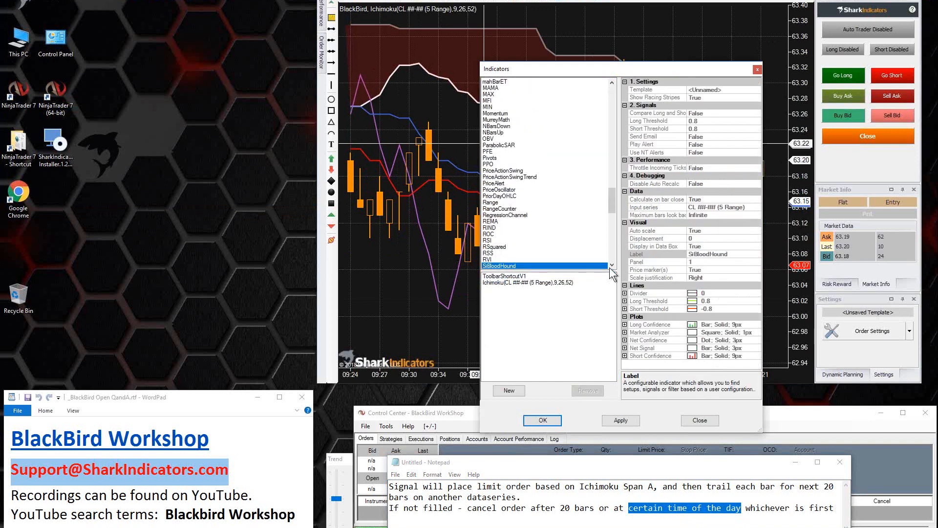
left_click(614, 268)
left_click_drag(613, 268, 614, 268)
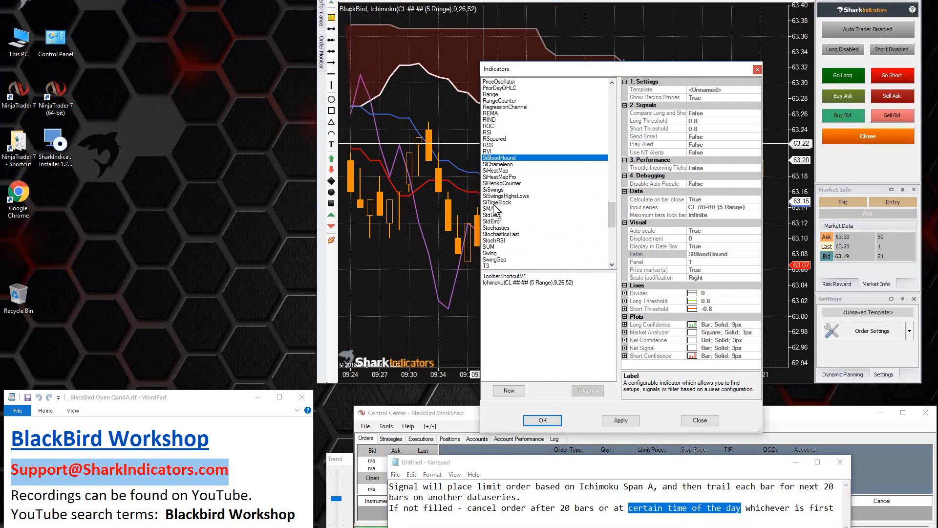
left_click(495, 202)
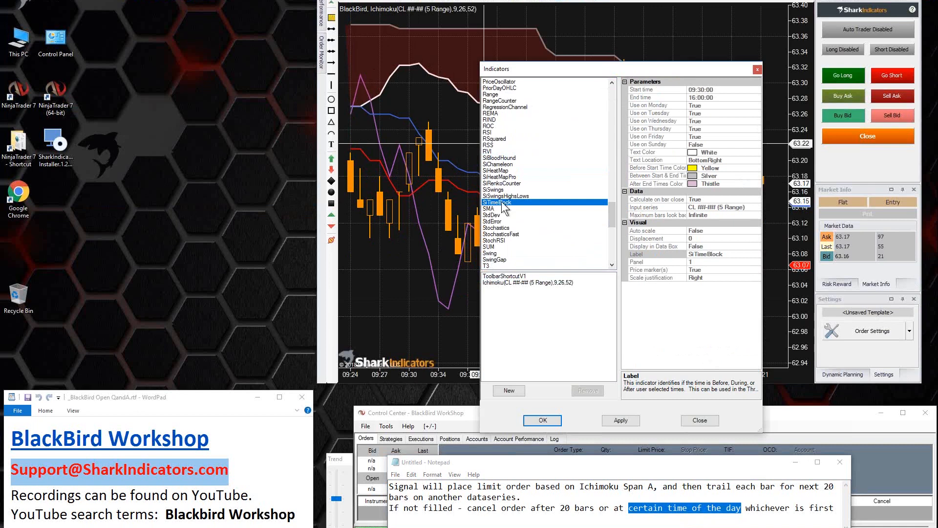
double_click(503, 205)
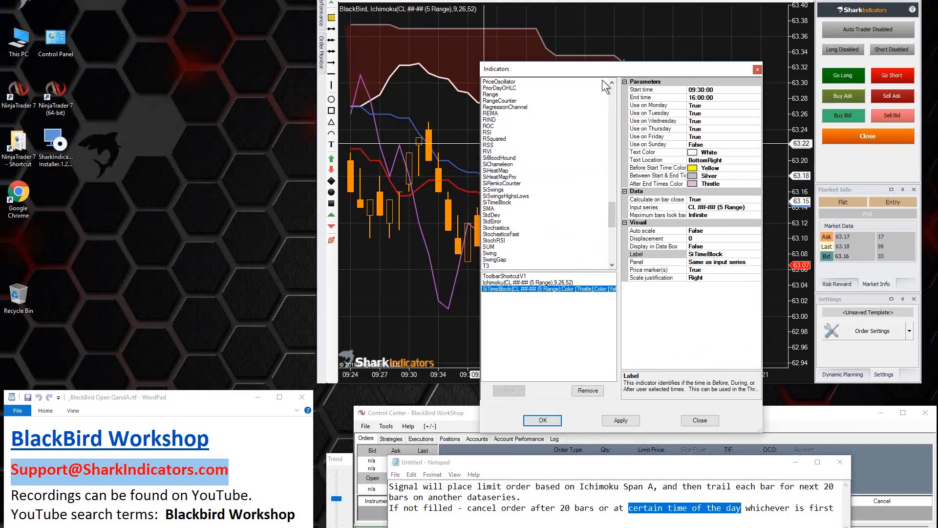
Step: Move the Indicators dialog off the latest bars and set the SiTimeBlock start time to 10:30:00
left_click_drag(597, 69, 350, 40)
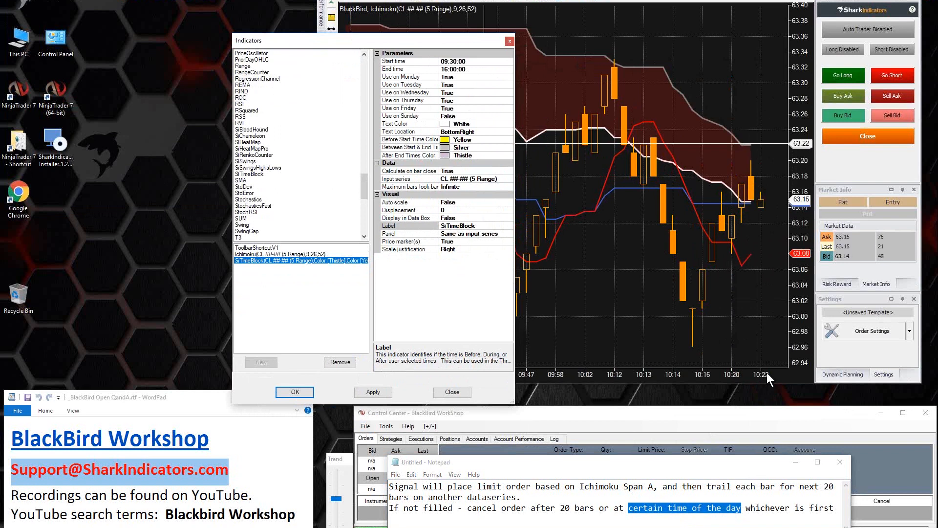
left_click(443, 61)
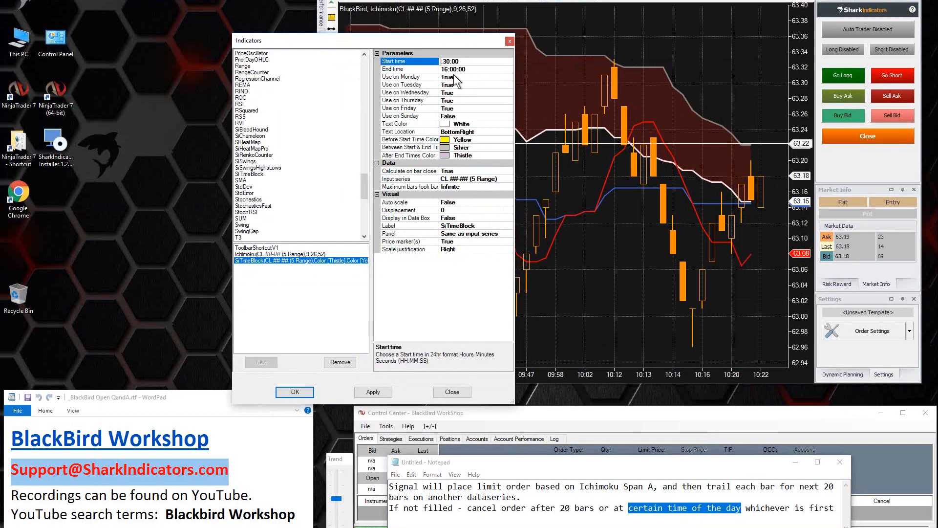
type("10")
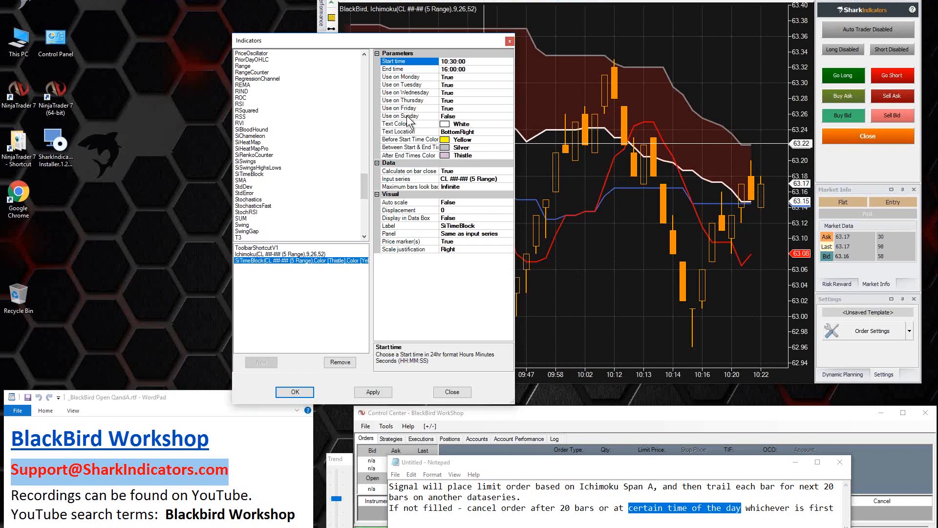
Step: Review the SiTimeBlock day-of-week options from Use on Monday through Use on Sunday
left_click(418, 77)
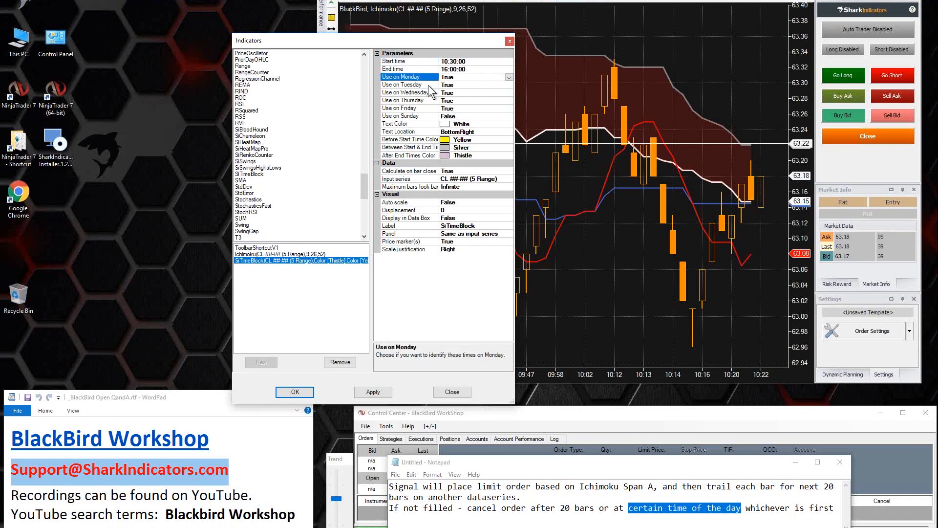
left_click(428, 85)
left_click(428, 92)
left_click(426, 102)
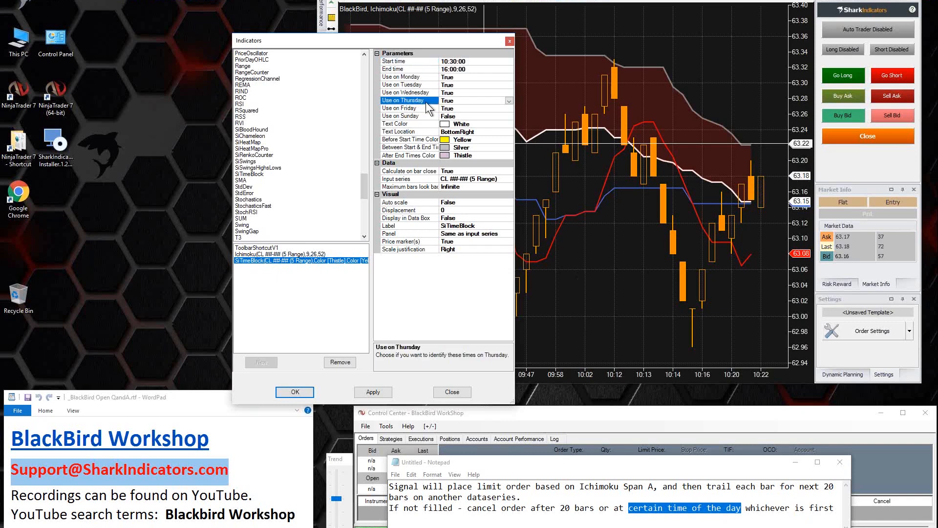
left_click(424, 108)
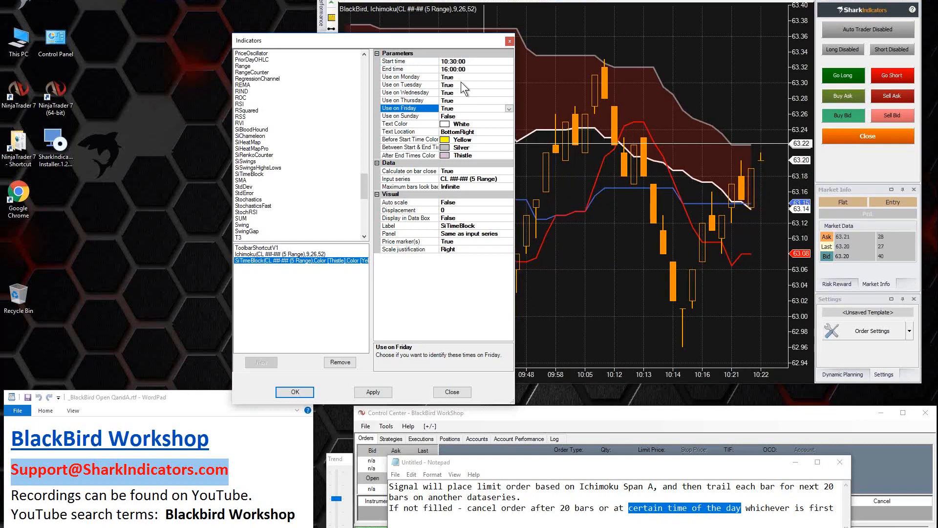
left_click(423, 76)
left_click(424, 109)
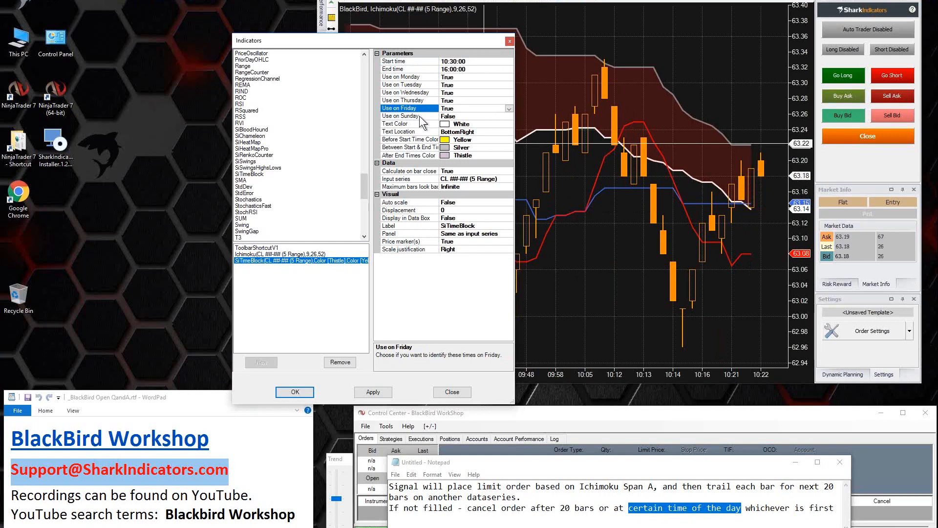
left_click(420, 117)
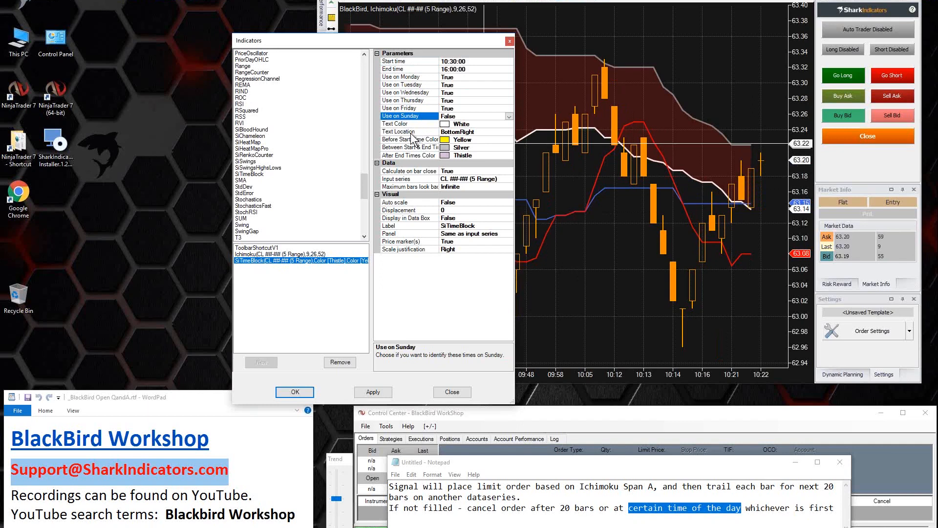
left_click(417, 78)
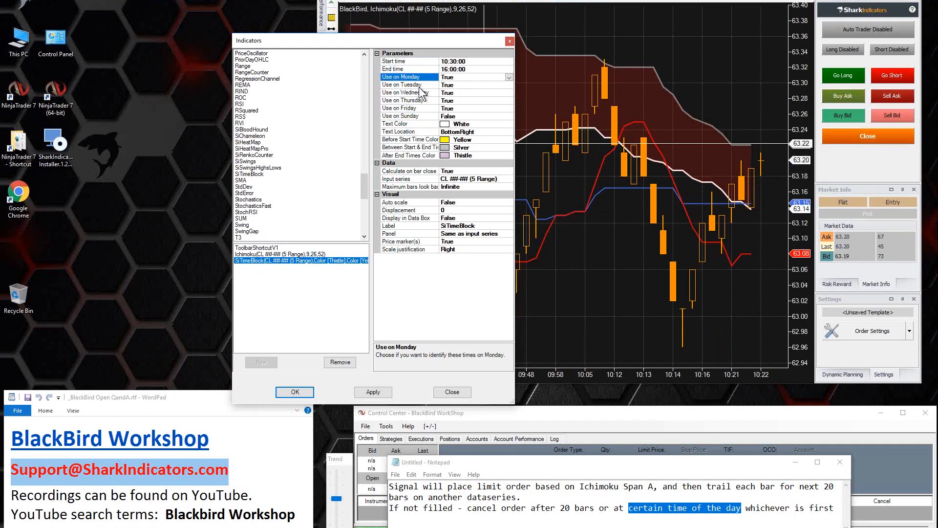
left_click(420, 86)
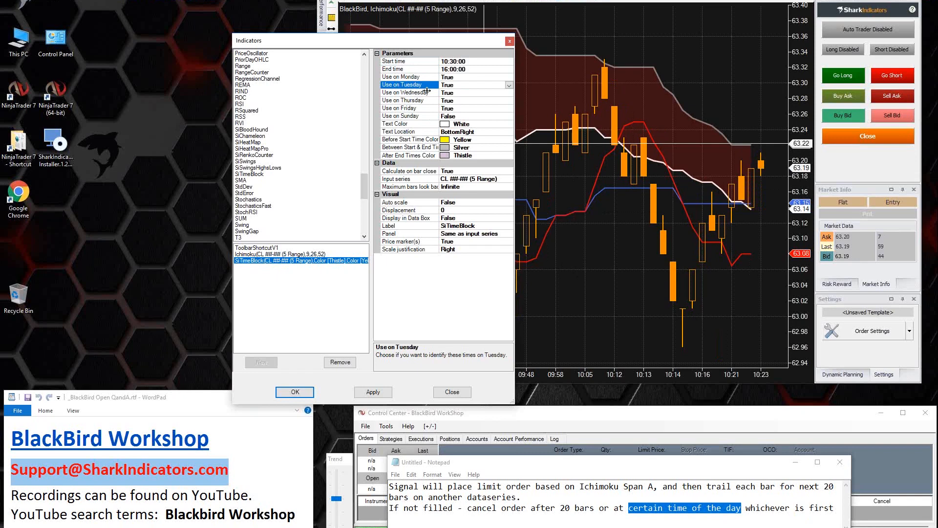
Step: Try setting Use on Wednesday to False for the SiTimeBlock and return it to True
left_click(430, 62)
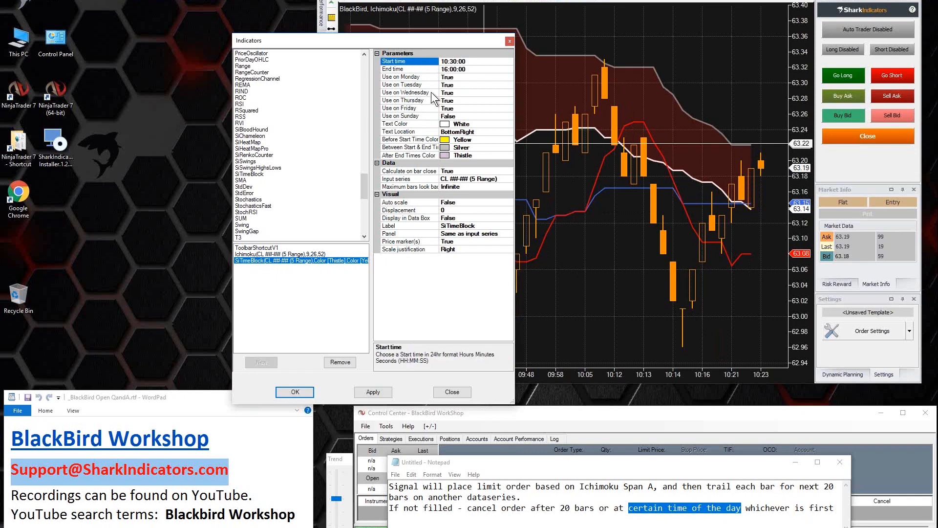
left_click(454, 93)
double_click(454, 93)
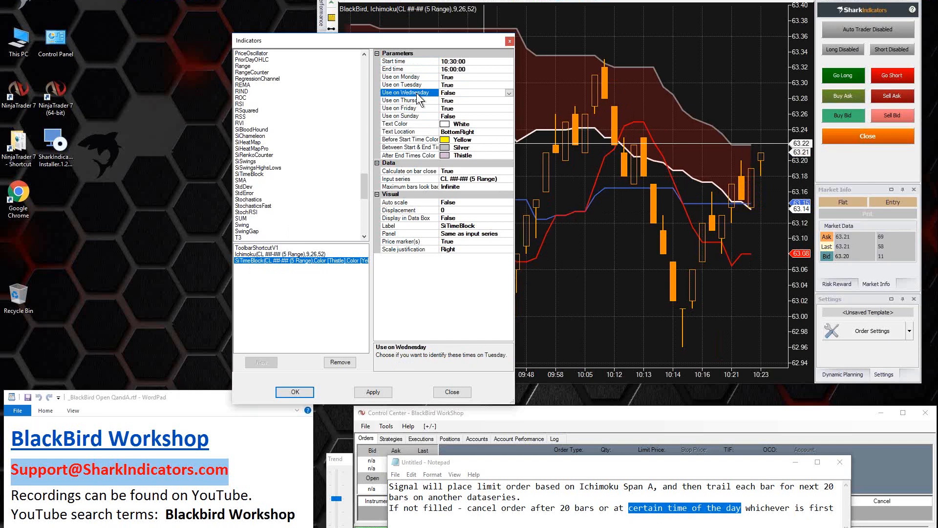
left_click(426, 63)
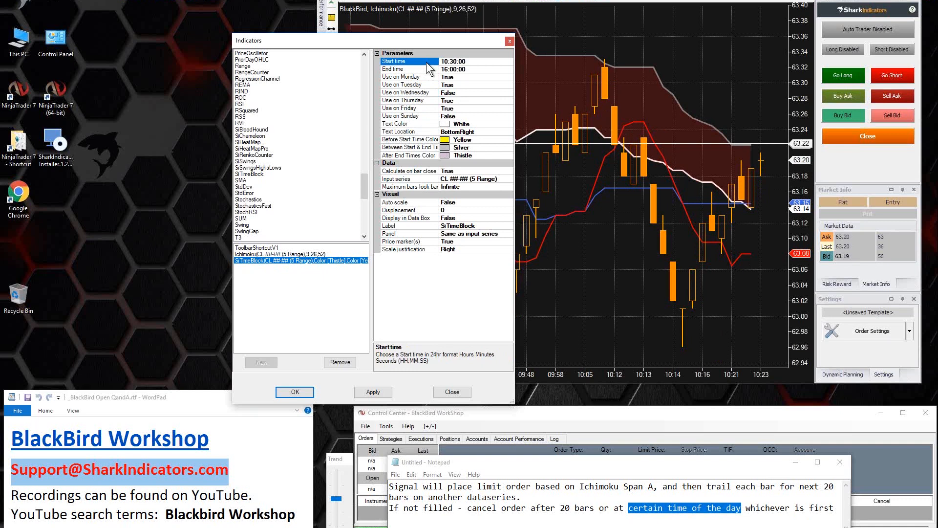
left_click(418, 93)
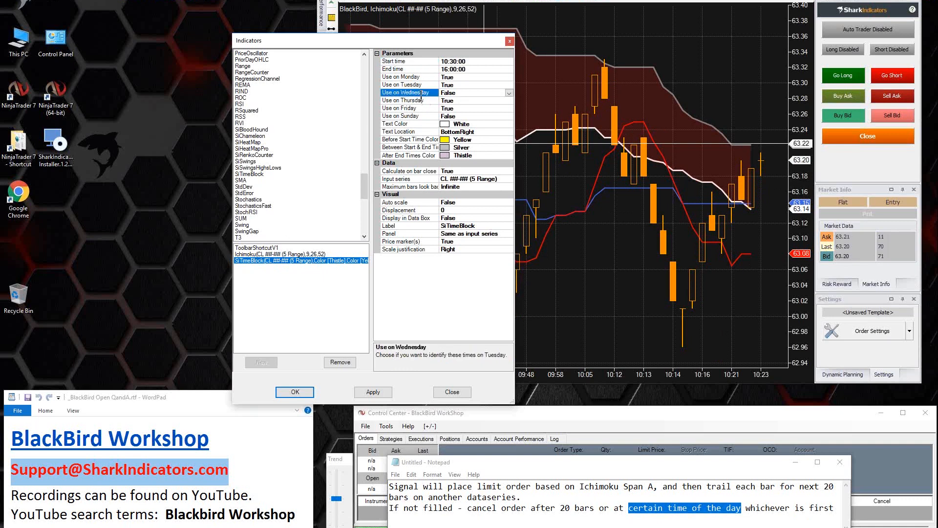
double_click(455, 93)
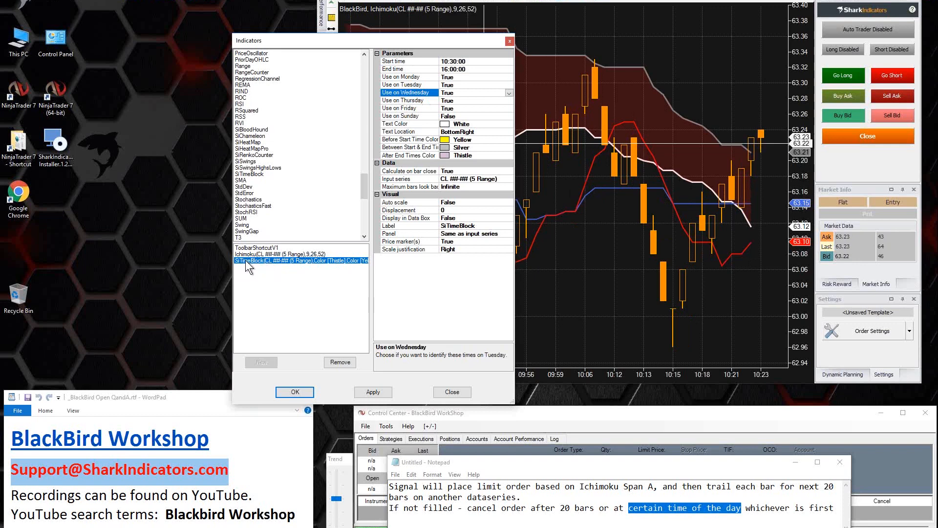
Step: Check the SiTimeBlock start time and accept the indicator settings to apply them to the chart
left_click(405, 61)
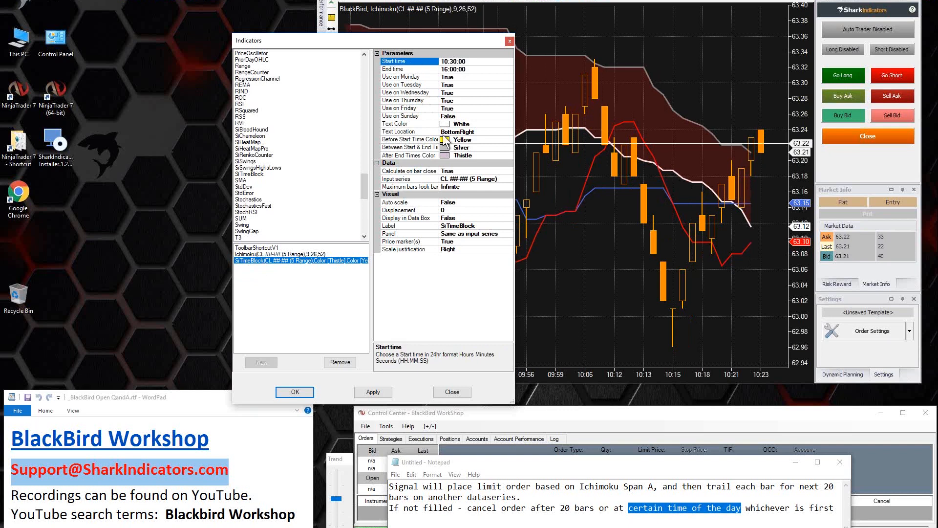
left_click(295, 393)
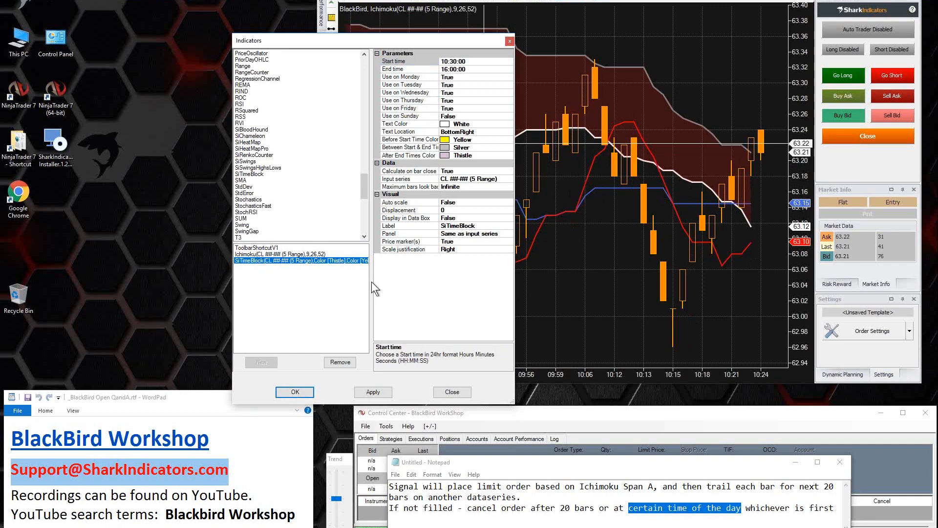
left_click(295, 392)
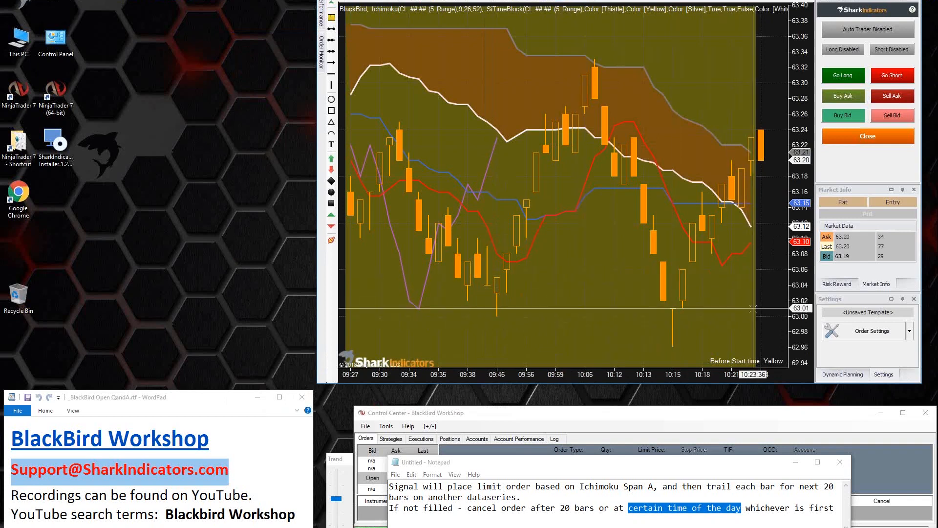
Step: Reopen the chart's SiTimeBlock parameters and widen the dialog and its name column to read the full parameter names
right_click(568, 266)
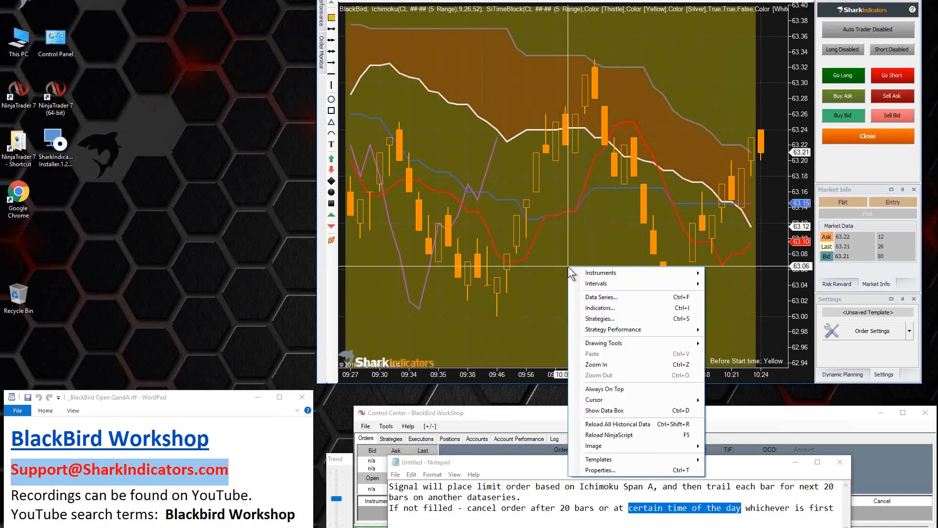
left_click(598, 306)
left_click_drag(595, 72, 463, 36)
left_click(362, 253)
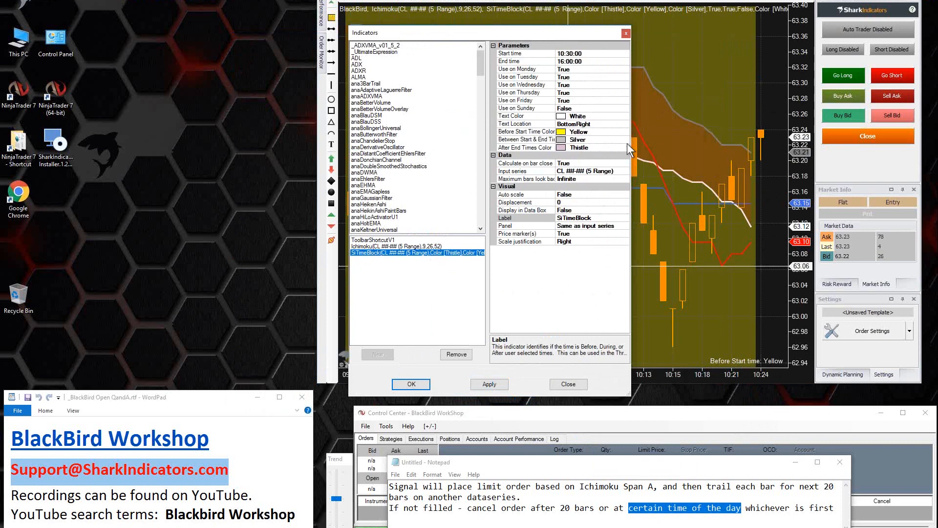
left_click_drag(630, 143, 665, 143)
left_click_drag(582, 110, 606, 109)
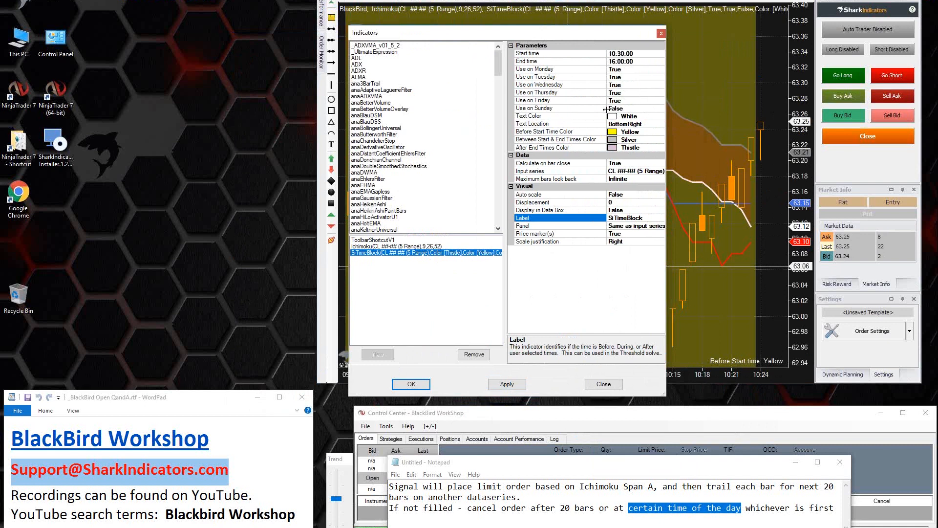
Step: Examine the SiTimeBlock background colour settings for before start, between start and end, and after end times, and close the dialog without changes
left_click(553, 132)
left_click(552, 140)
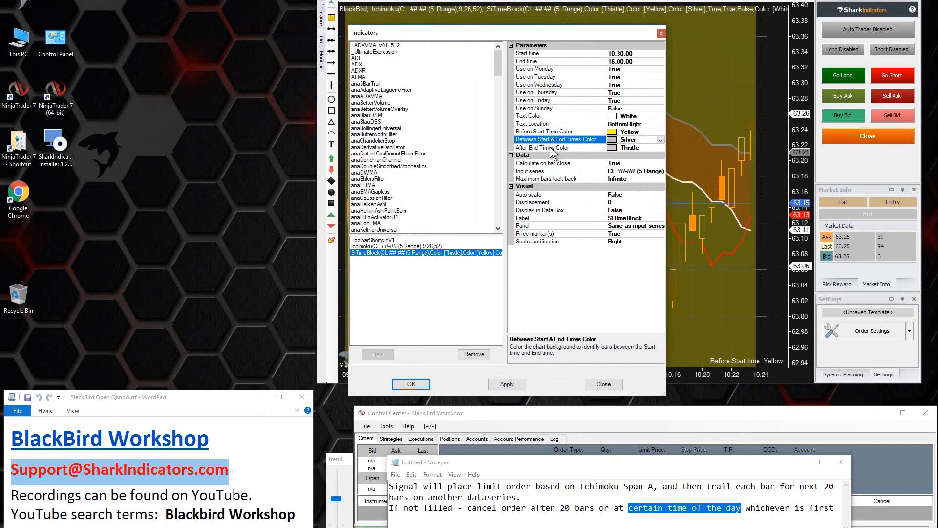
left_click(551, 147)
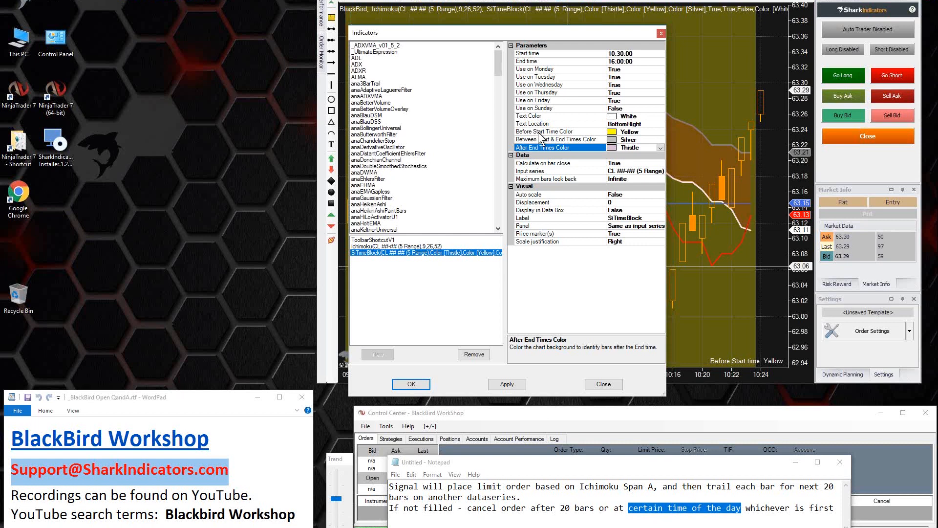
left_click(525, 133)
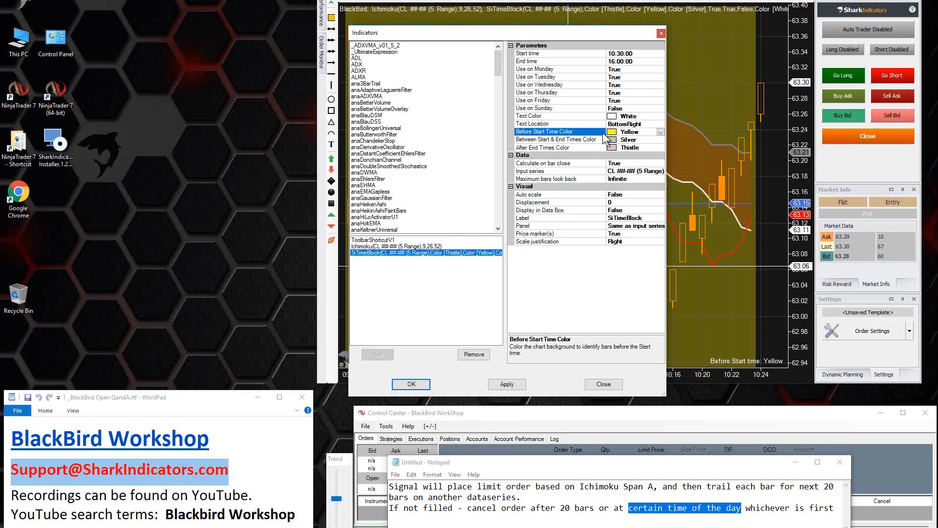
left_click(544, 54)
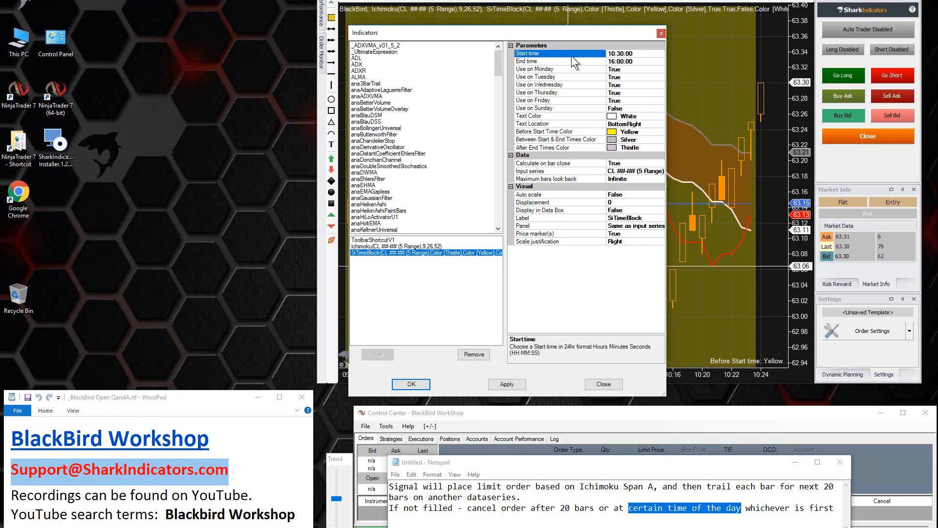
left_click(532, 140)
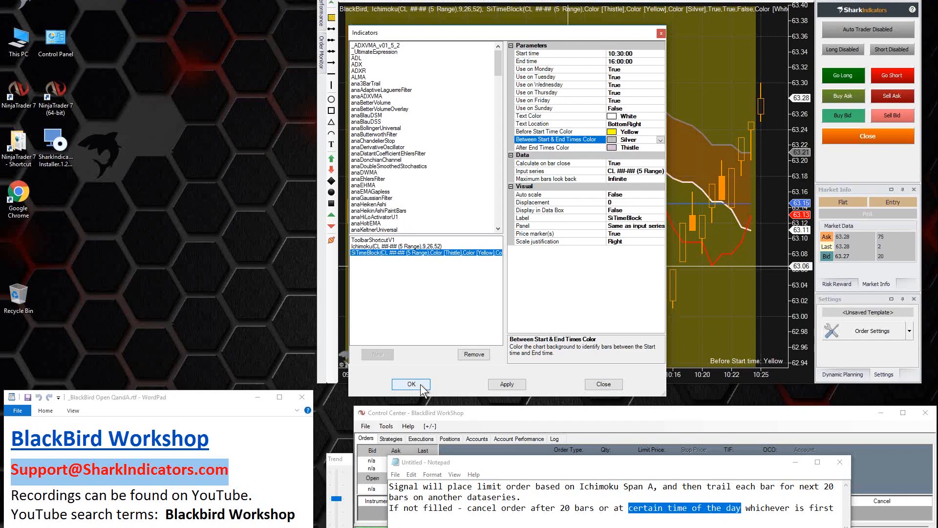
left_click(602, 384)
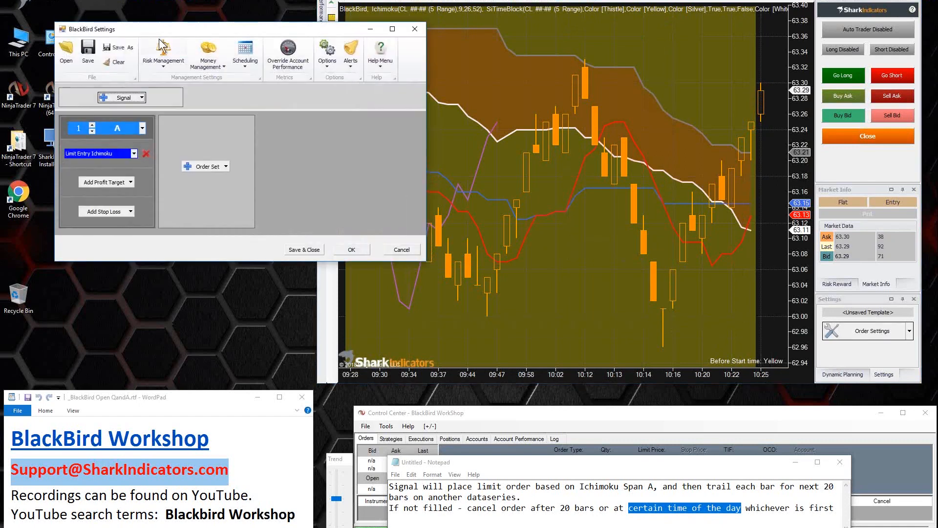
Step: Move the BlackBird settings window aside, reopen the Limit Entry Ichimoku trailing actions and widen their editor
left_click_drag(205, 77, 155, 29)
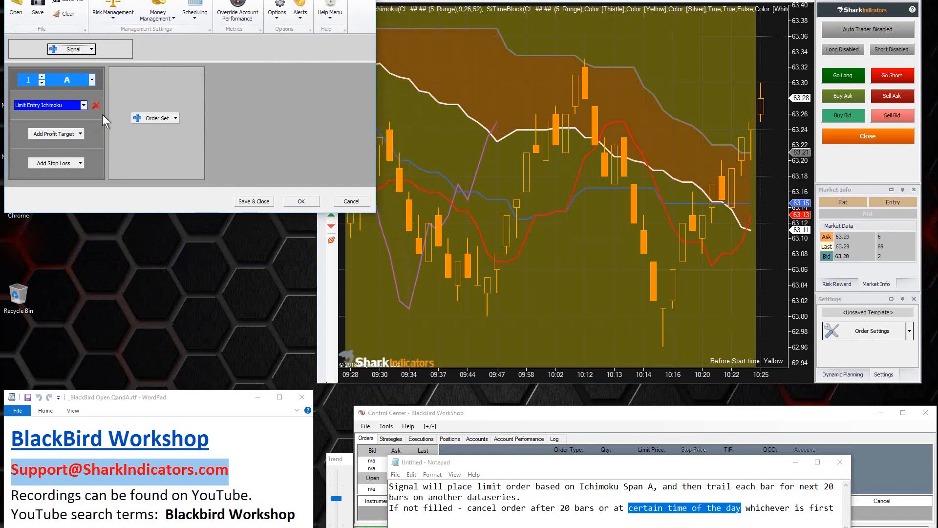
left_click(64, 104)
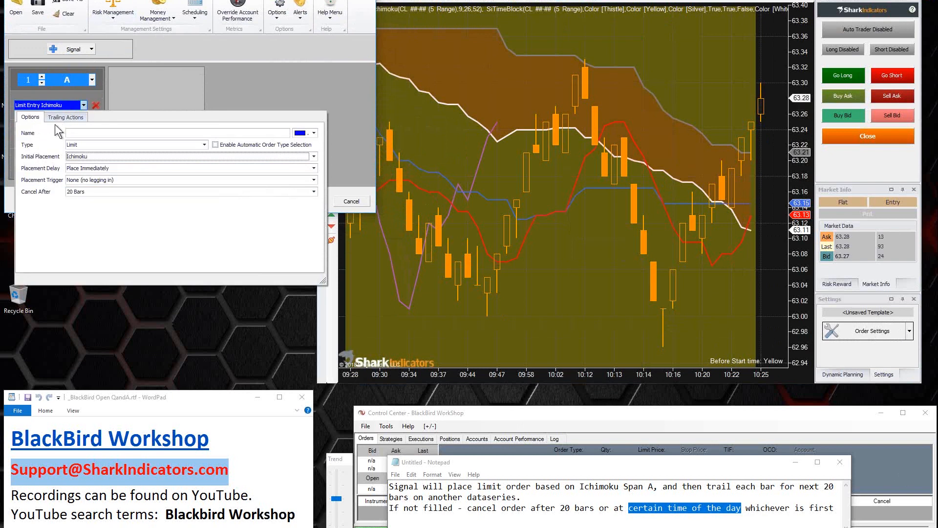
left_click(65, 118)
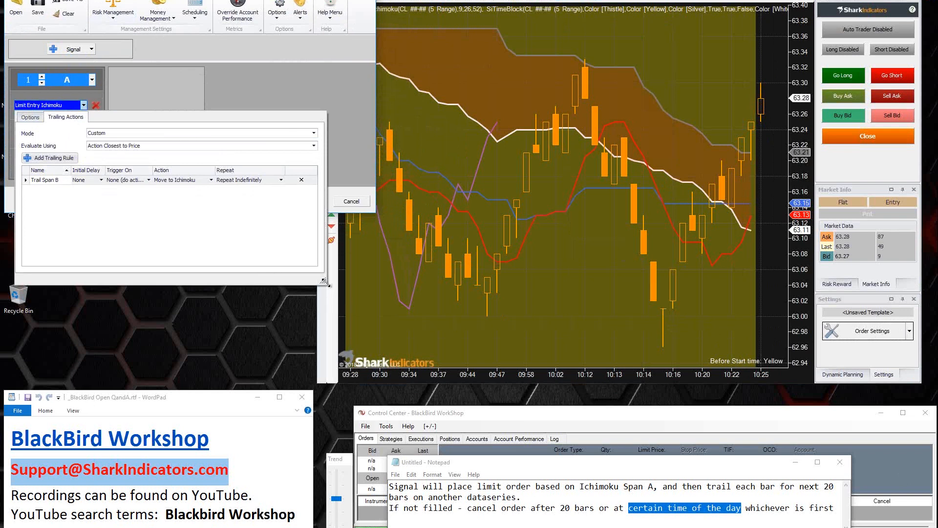
left_click_drag(325, 282, 439, 290)
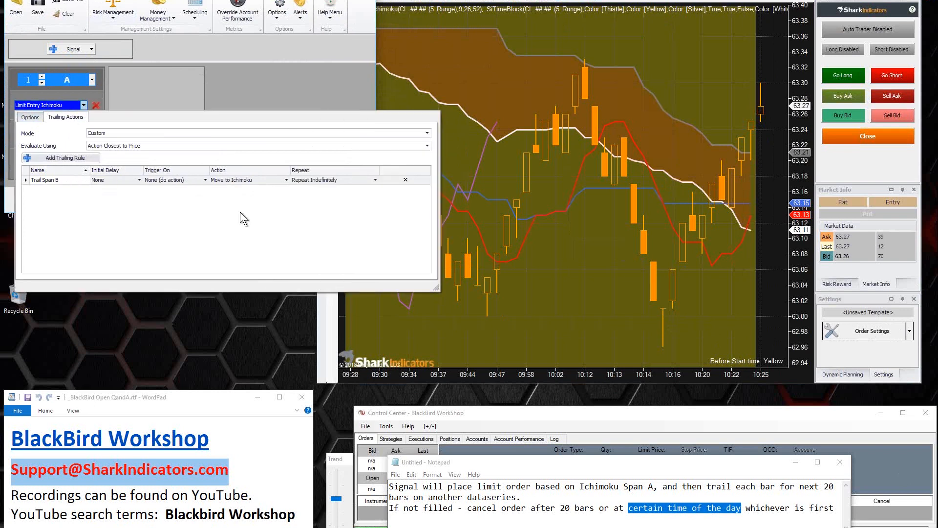
Step: Add a second trailing rule to the Ichimoku limit entry and name it "Cancel @ 10:30a"
left_click(65, 159)
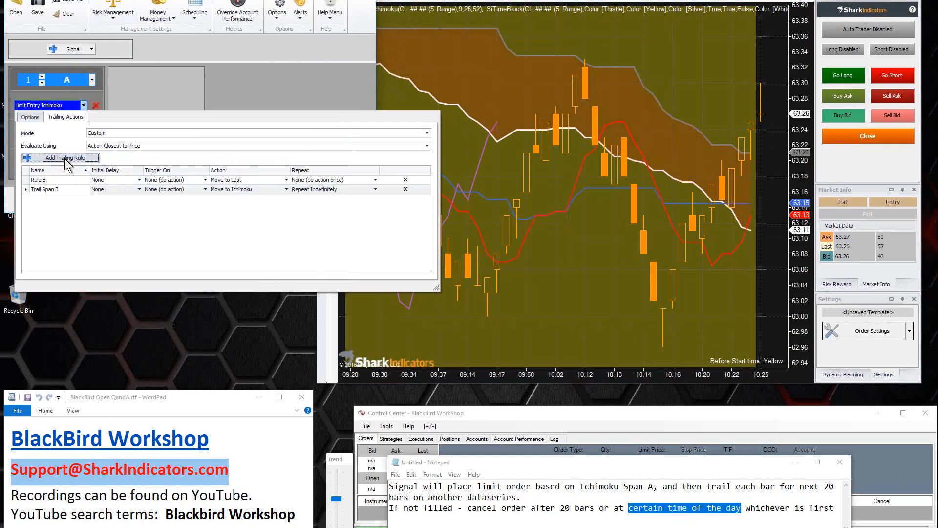
left_click(33, 180)
left_click(33, 180)
type("Cancel ")
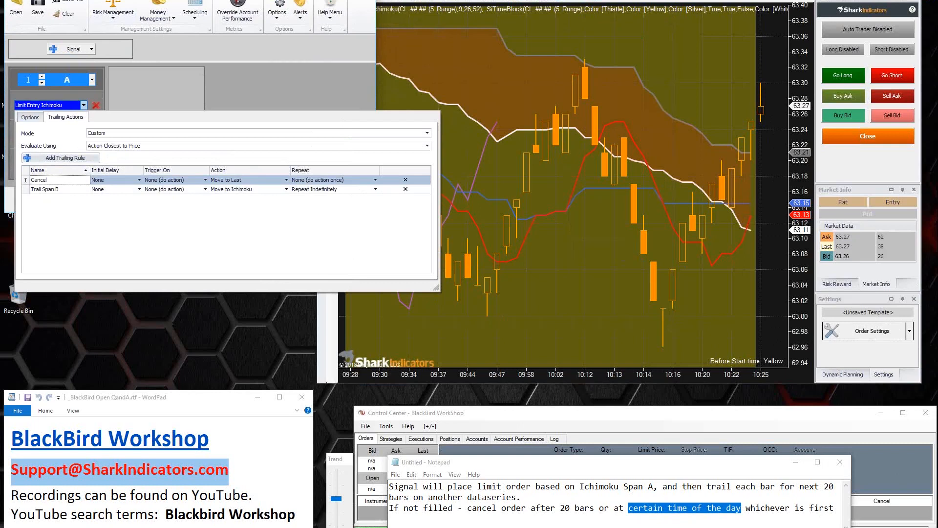
type("@ 10:30a")
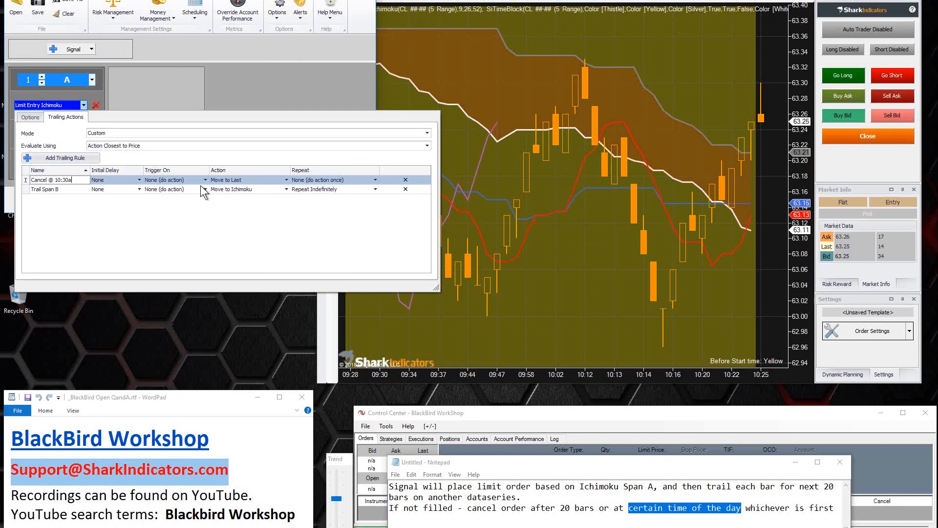
Step: Set the trigger type of the "Cancel @ 10:30a" rule to Indicator Value
left_click(167, 180)
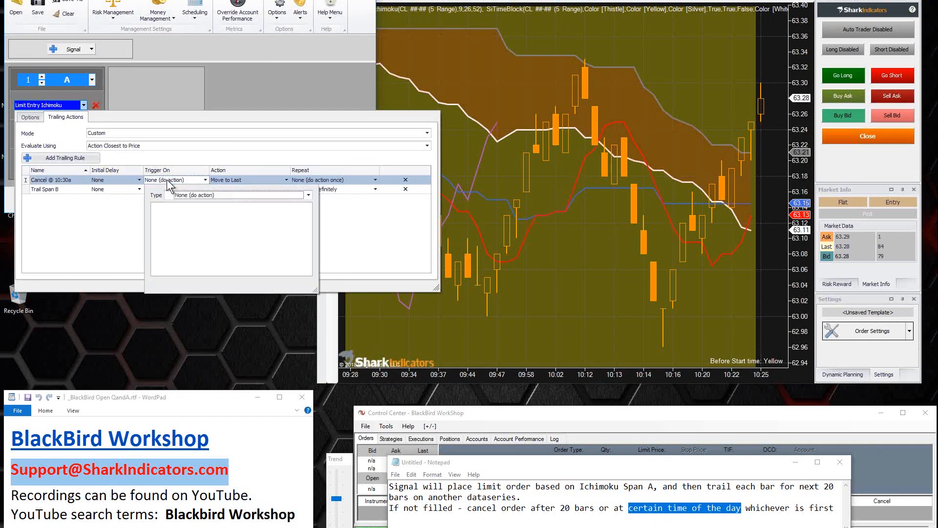
left_click(218, 194)
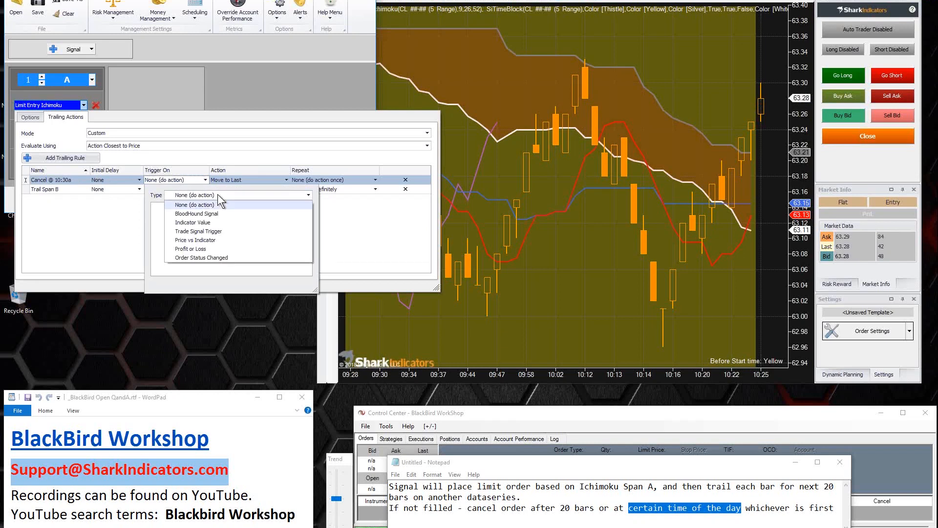
left_click(195, 222)
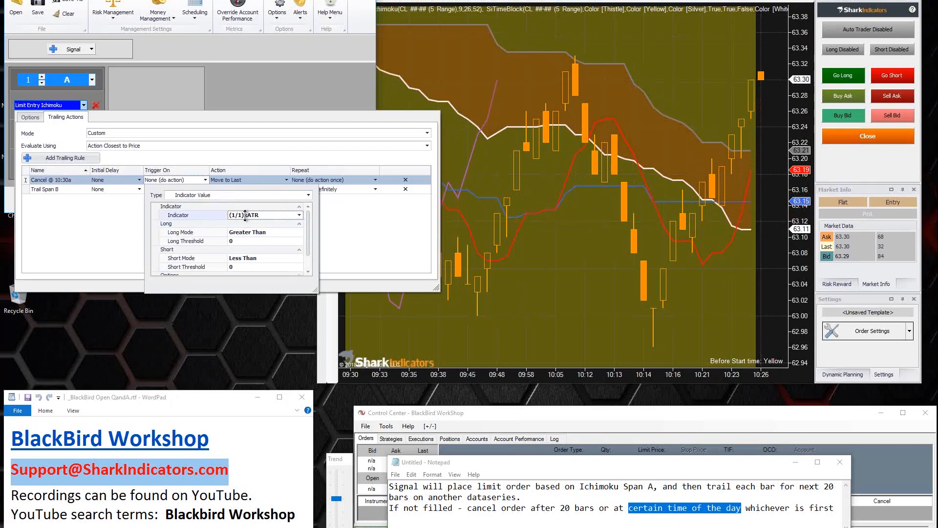
Step: Replace the ATR indicator in the cancel rule's trigger with SiTimeBlock
left_click(299, 215)
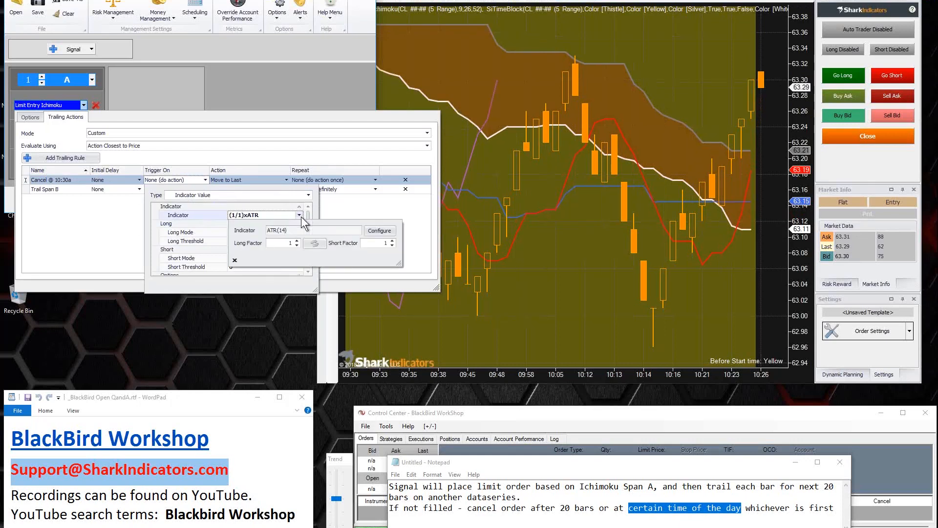
left_click(375, 231)
left_click(95, 173)
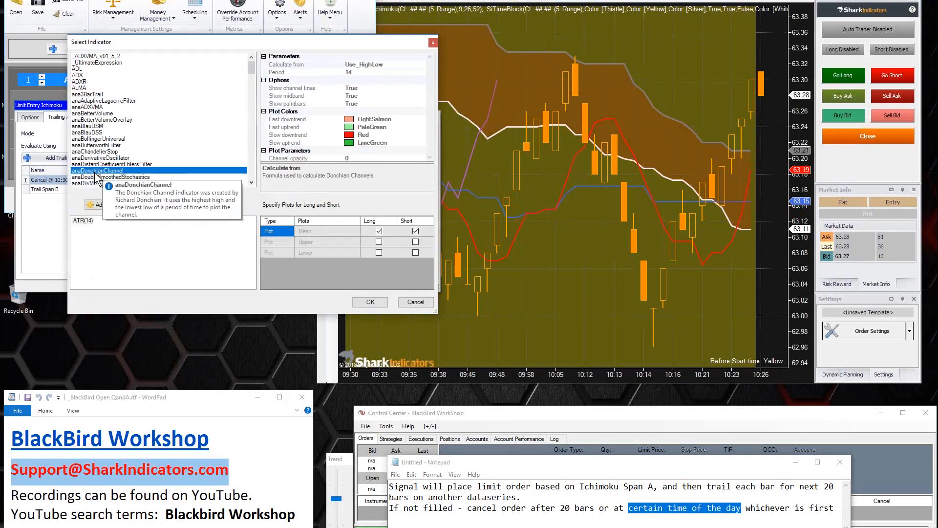
key("s")
scroll(99, 173, "down", 1)
scroll(101, 177, "down", 3)
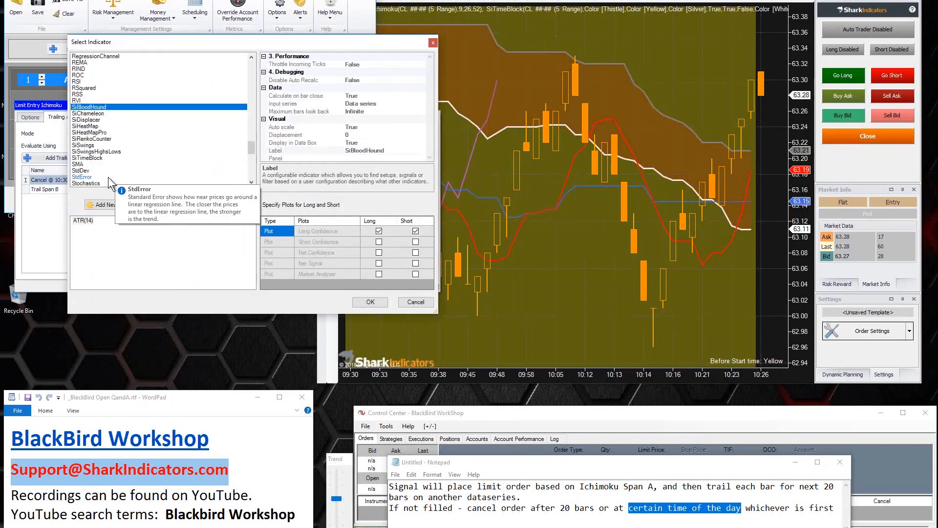
left_click(96, 158)
left_click(91, 204)
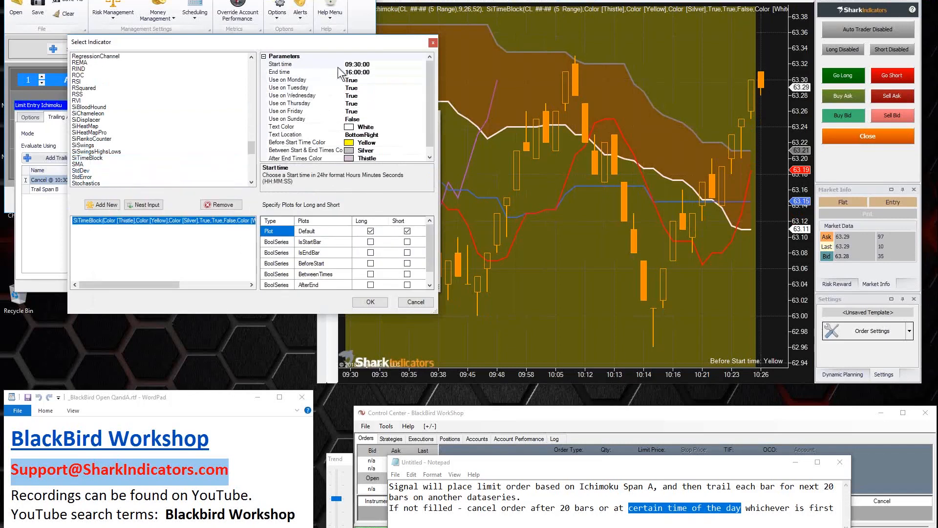
Step: Set the SiTimeBlock start time to 10:30:00 for the cancel trigger
left_click(288, 65)
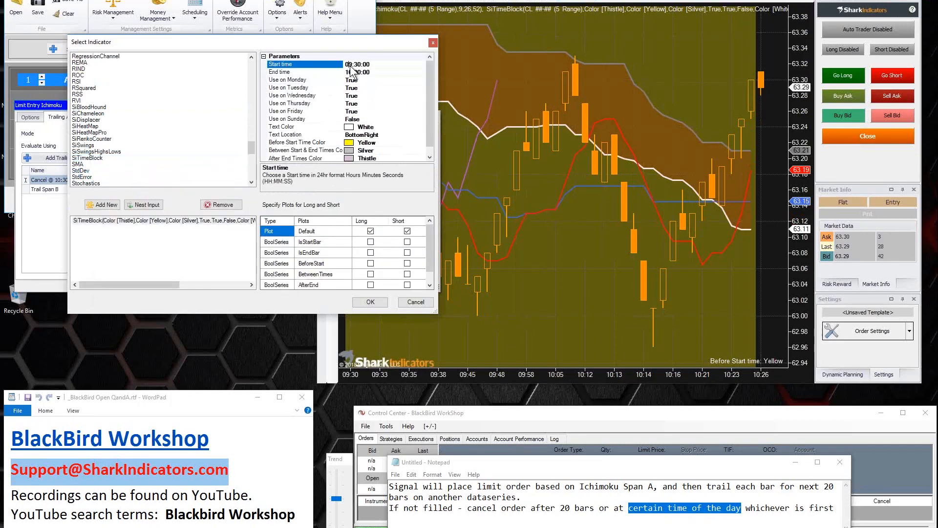
key("BackSpace")
type("1")
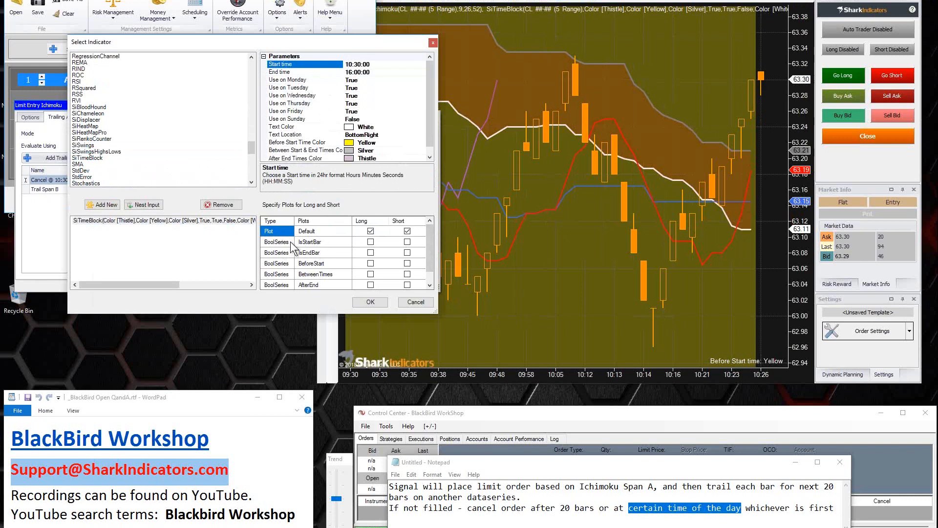
Step: Review the SiTimeBlock outputs IsStartBar, IsEndBar, BeforeStart and BetweenTimes together with its start time setting
left_click(314, 243)
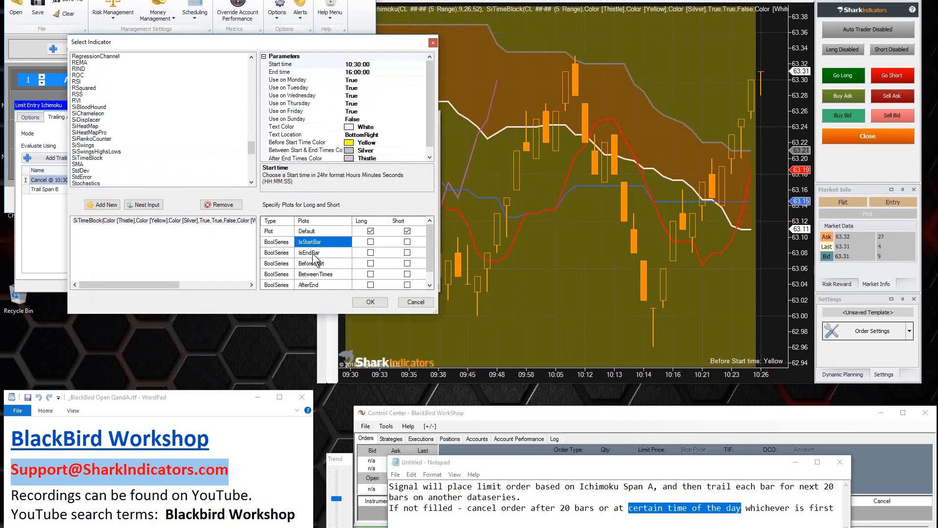
left_click(317, 253)
left_click(316, 265)
left_click(316, 275)
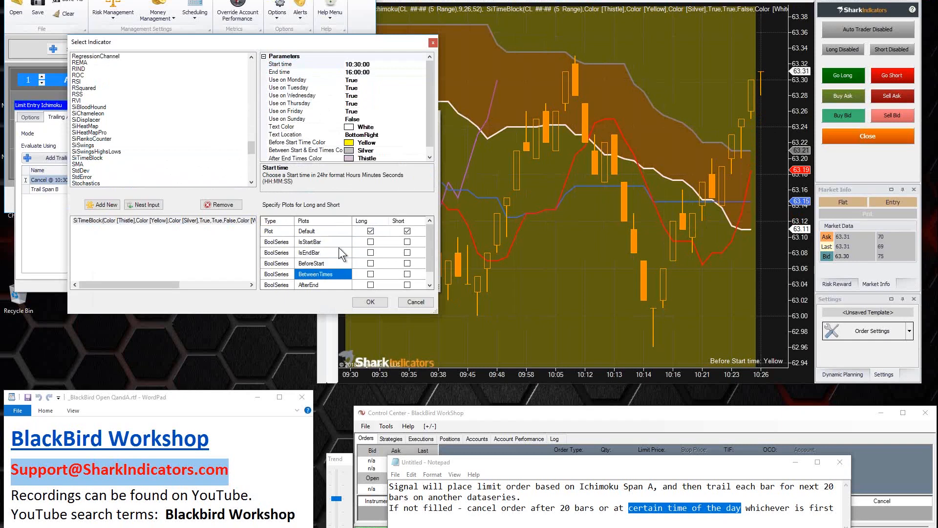
left_click(309, 242)
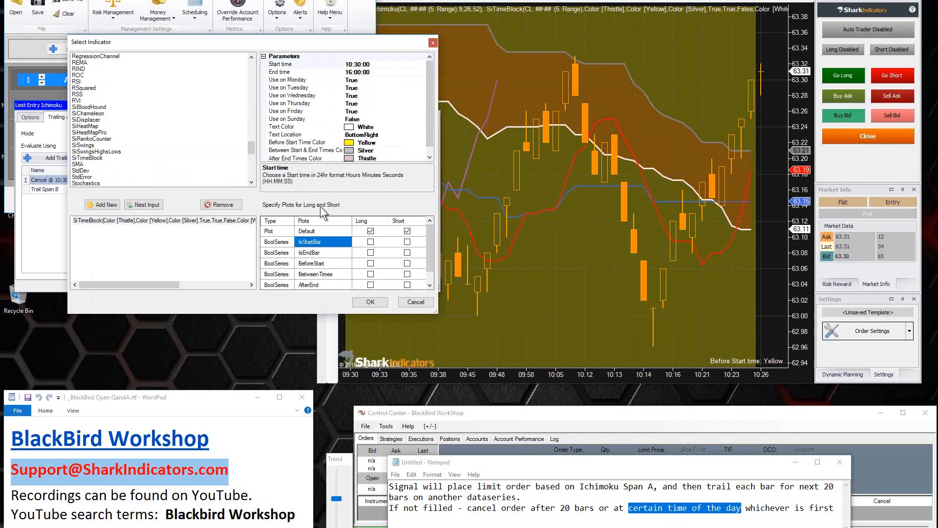
left_click(276, 65)
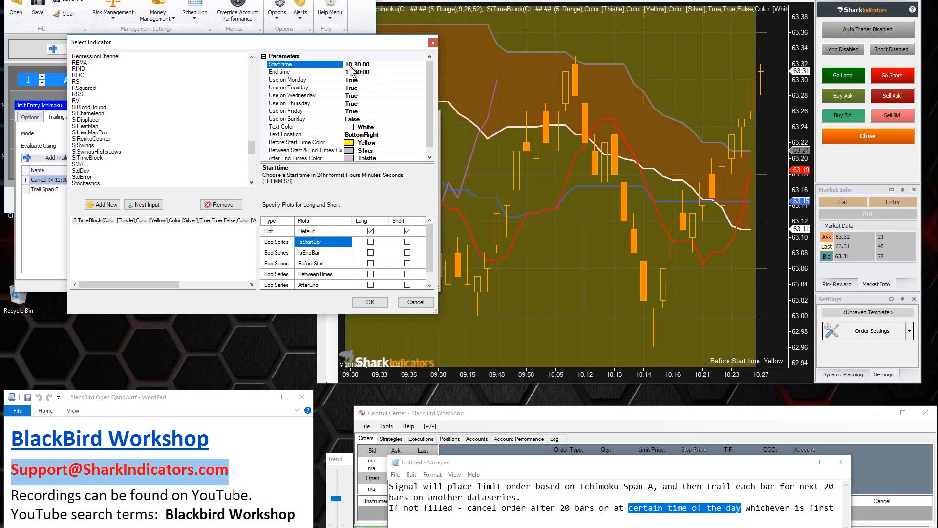
Step: Select the SiTimeBlock IsStartBar output for both long and short, and accept the indicator for the trigger
left_click(371, 242)
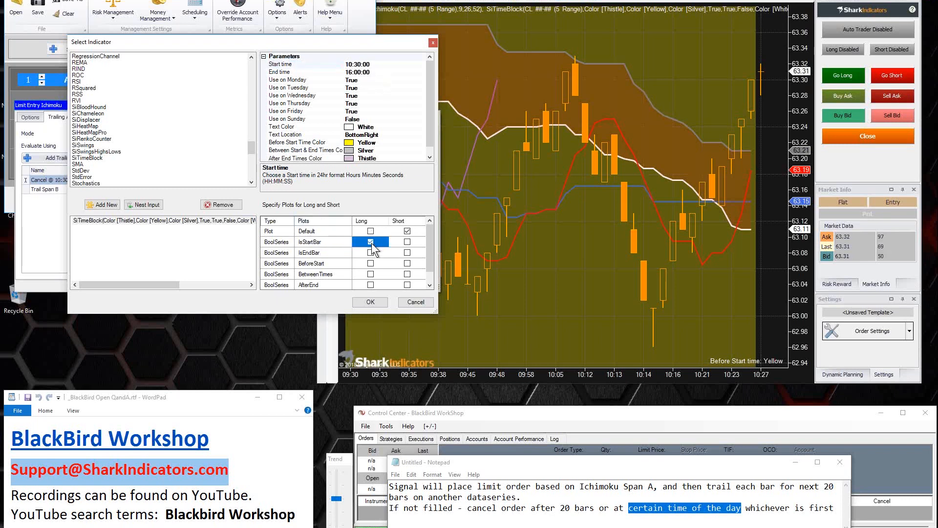
left_click(406, 243)
left_click(306, 242)
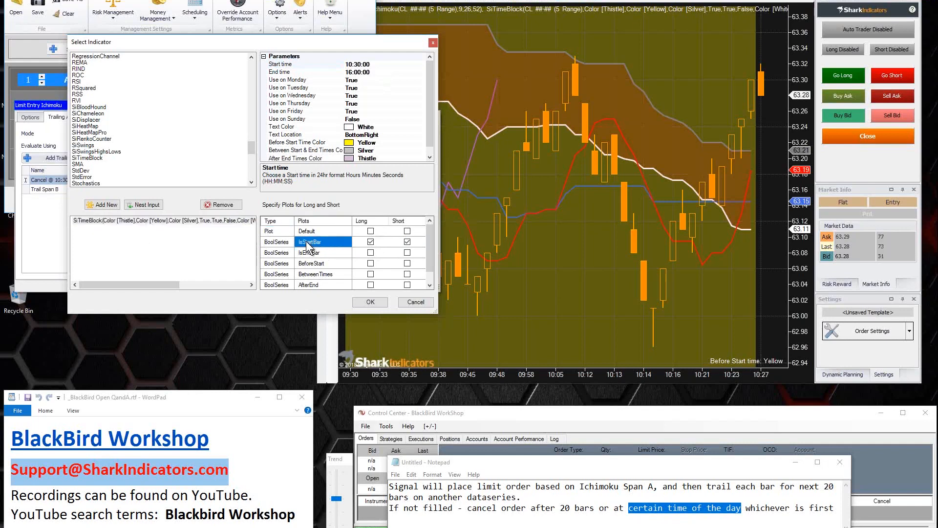
left_click(279, 242)
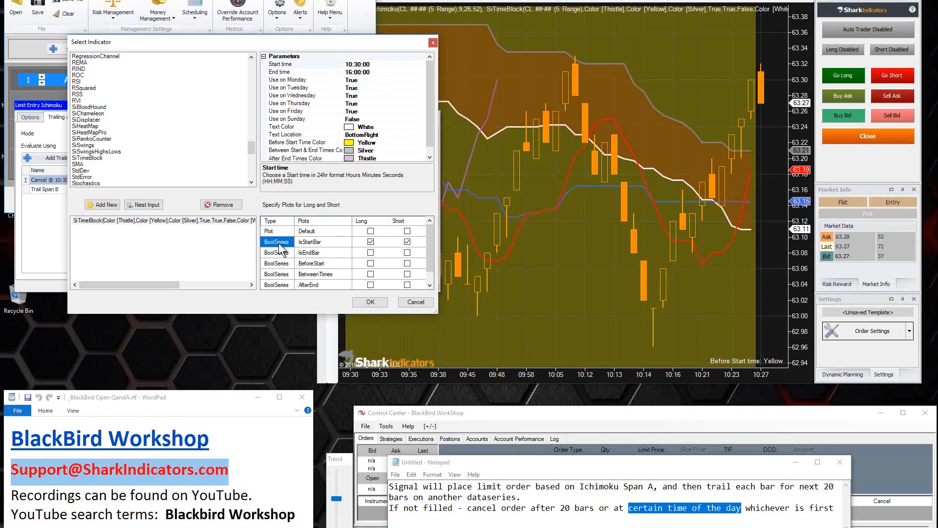
left_click(306, 243)
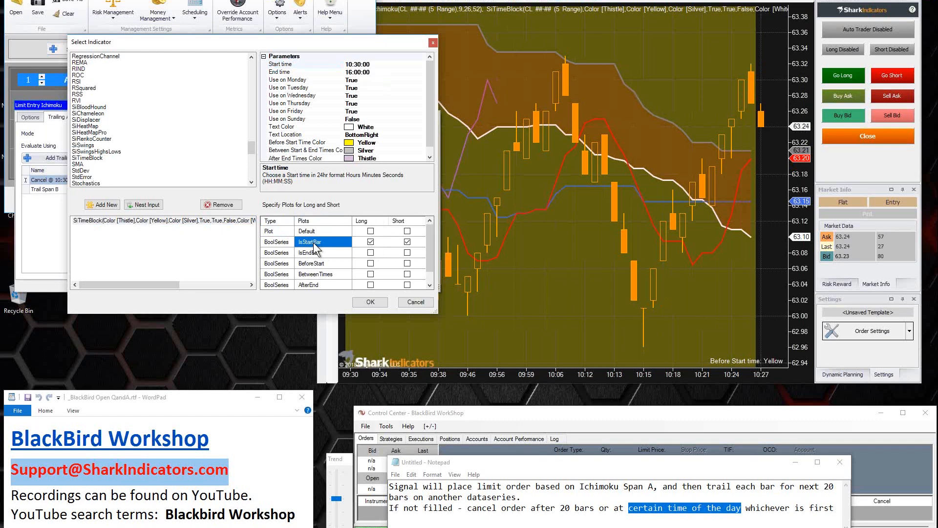
left_click(370, 302)
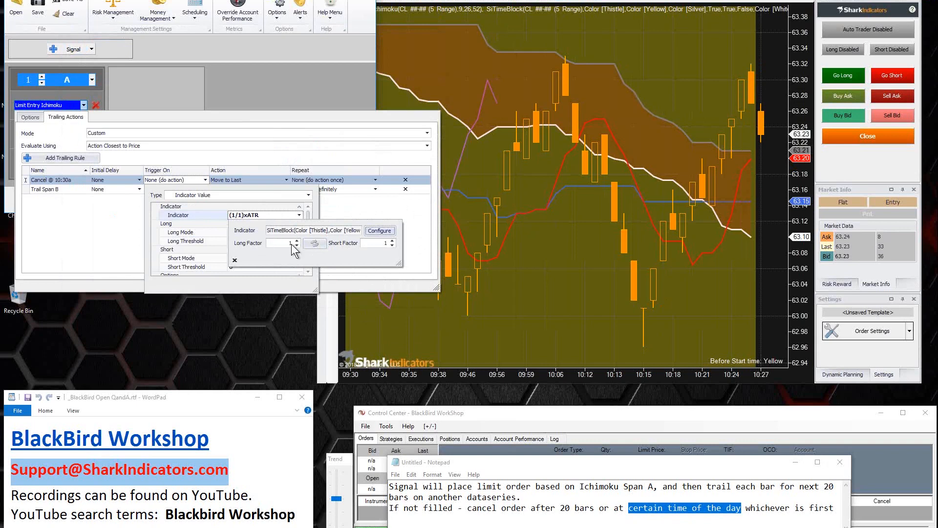
left_click(231, 277)
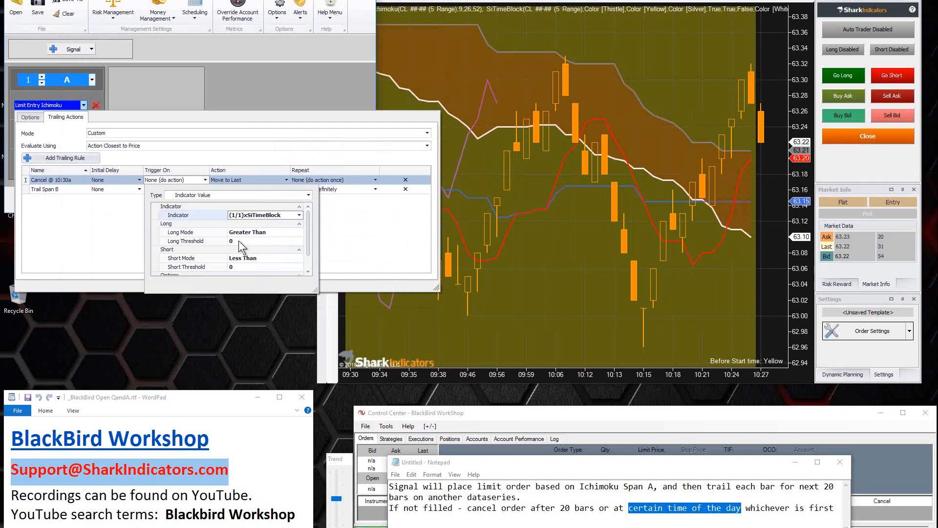
Step: Reopen the trigger's SiTimeBlock configuration, check its BoolSeries outputs and the IsStartBar selection, and accept it without changes
left_click(279, 216)
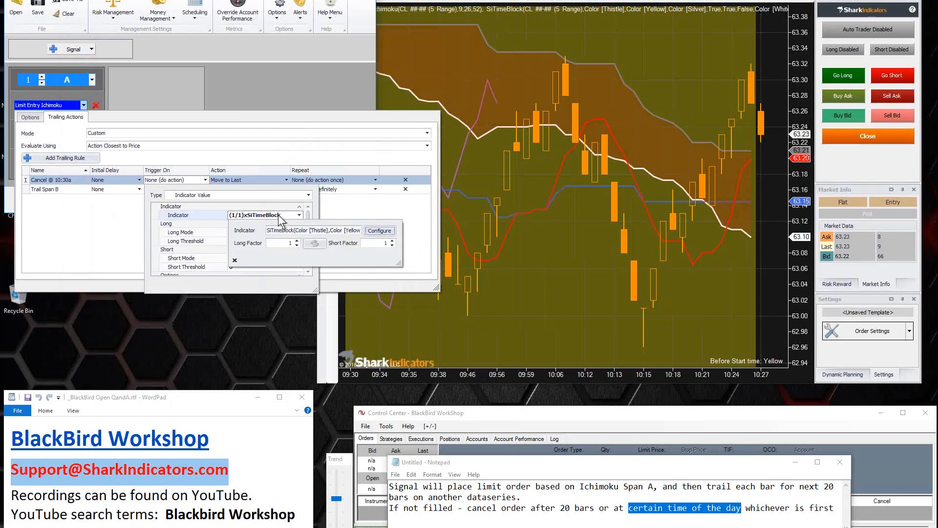
left_click(380, 230)
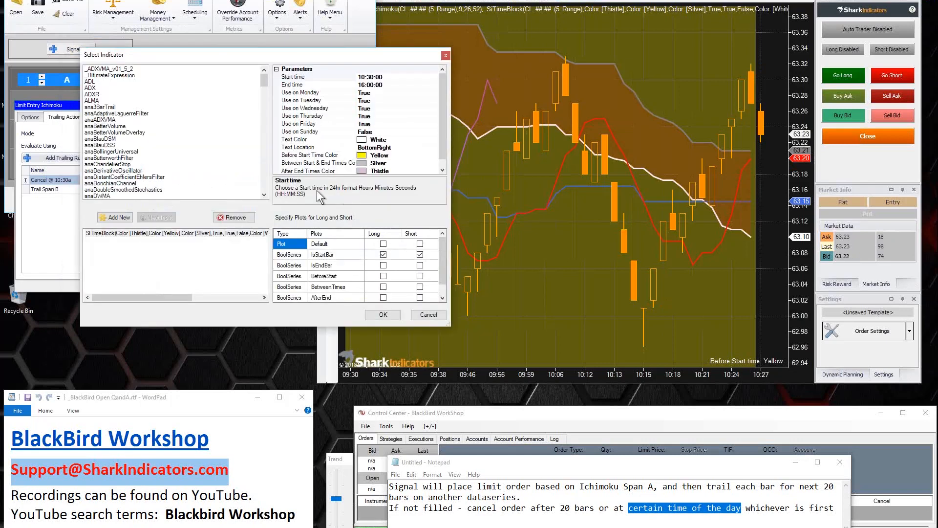
left_click(293, 254)
left_click(290, 265)
left_click(295, 287)
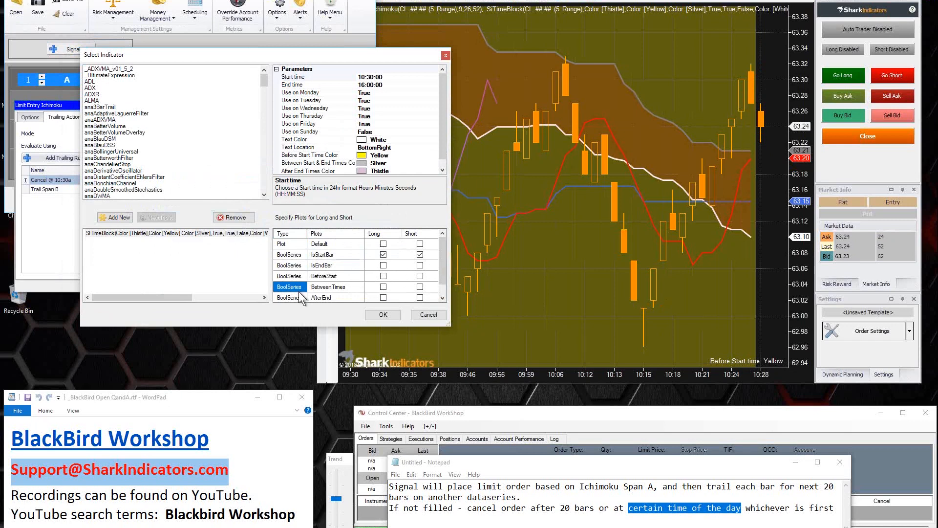
left_click(320, 254)
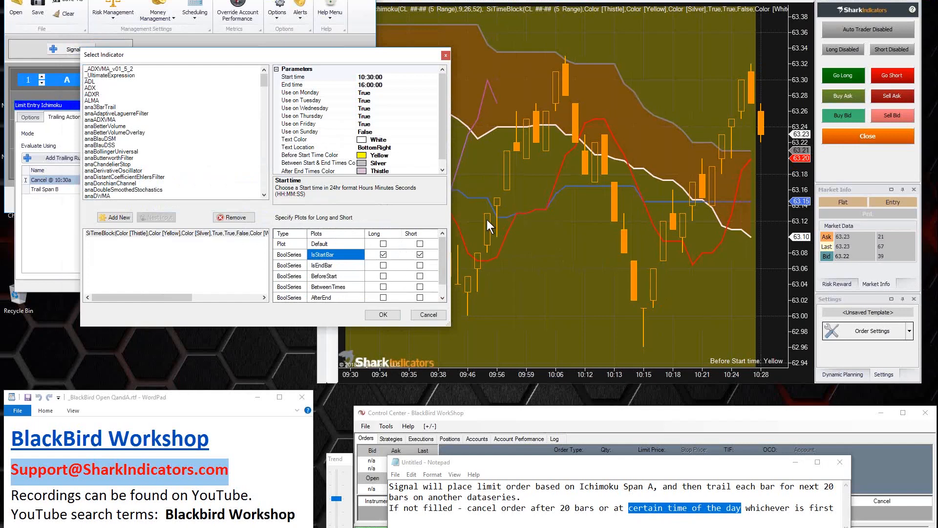
left_click(378, 315)
left_click(218, 280)
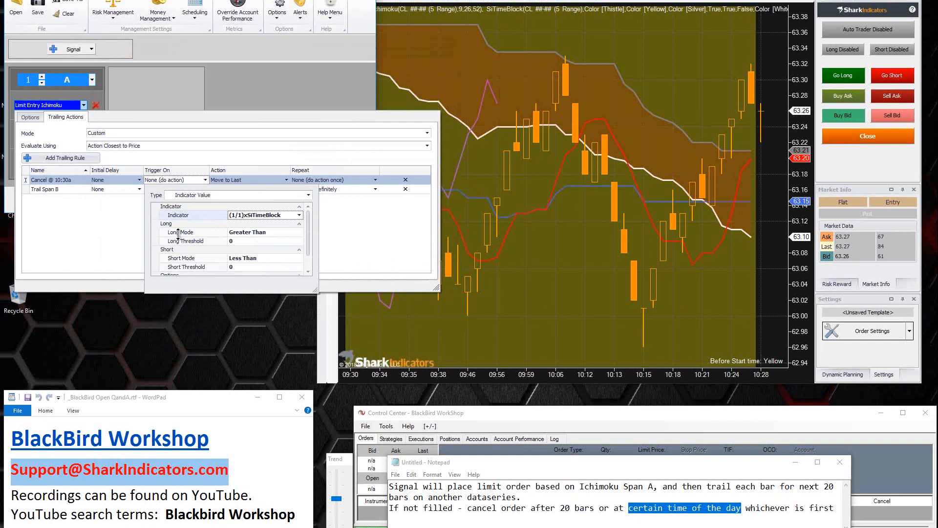
Step: Set the long and short thresholds of the SiTimeBlock trigger to 1 and enlarge the trigger editor
left_click(232, 241)
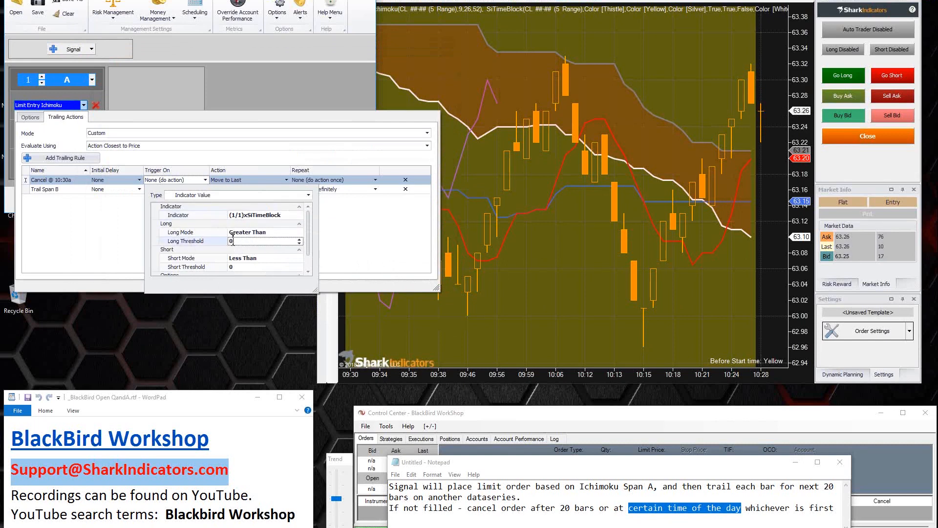
left_click(300, 239)
left_click(299, 243)
left_click(299, 239)
left_click(243, 269)
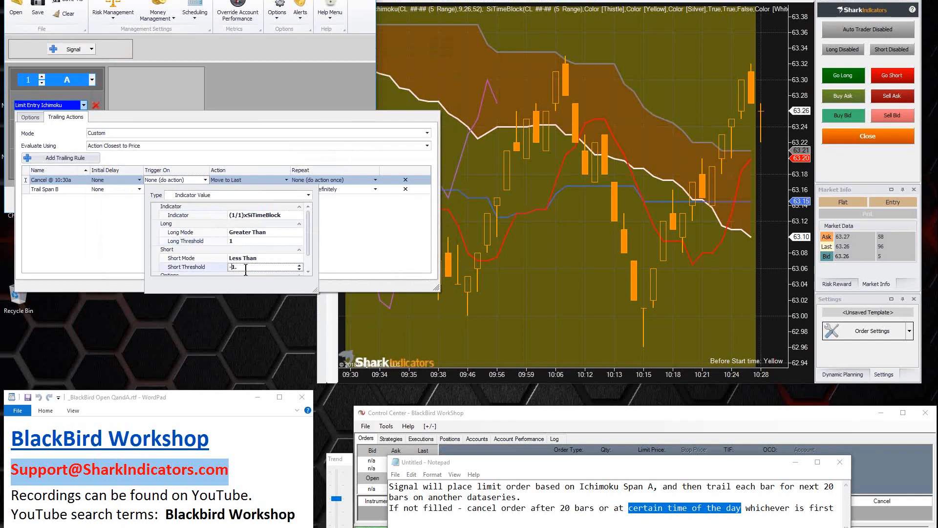
type("-1")
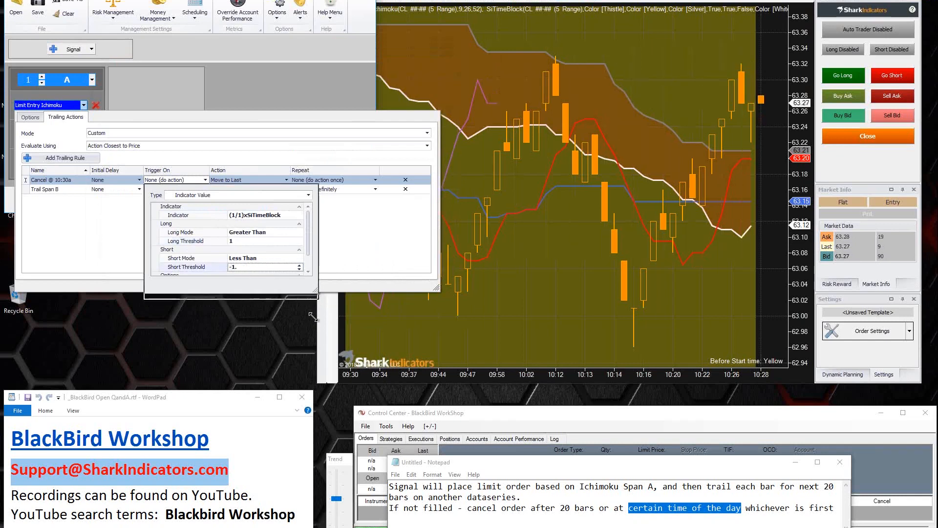
left_click_drag(315, 291, 313, 319)
left_click(306, 266)
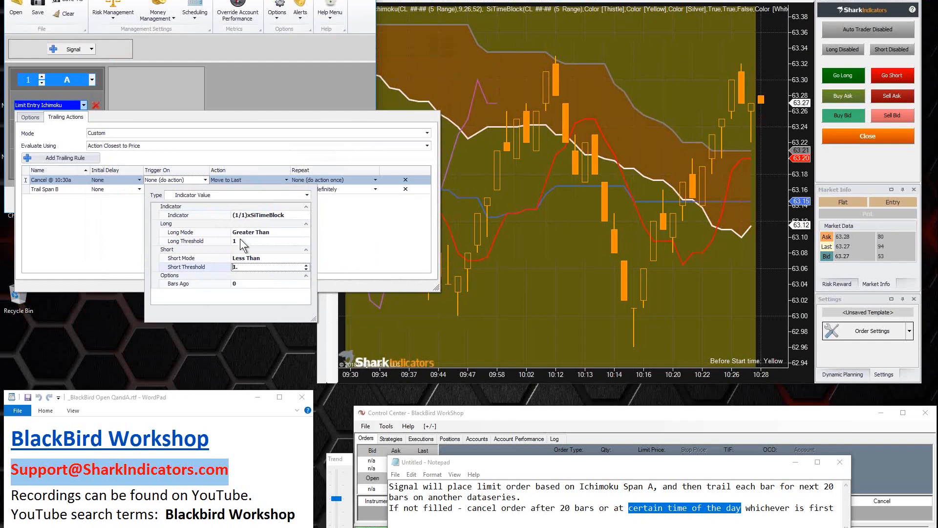
Step: Set both the long and short modes of the SiTimeBlock trigger to Equal To and close the trigger editor
left_click(288, 232)
left_click(307, 231)
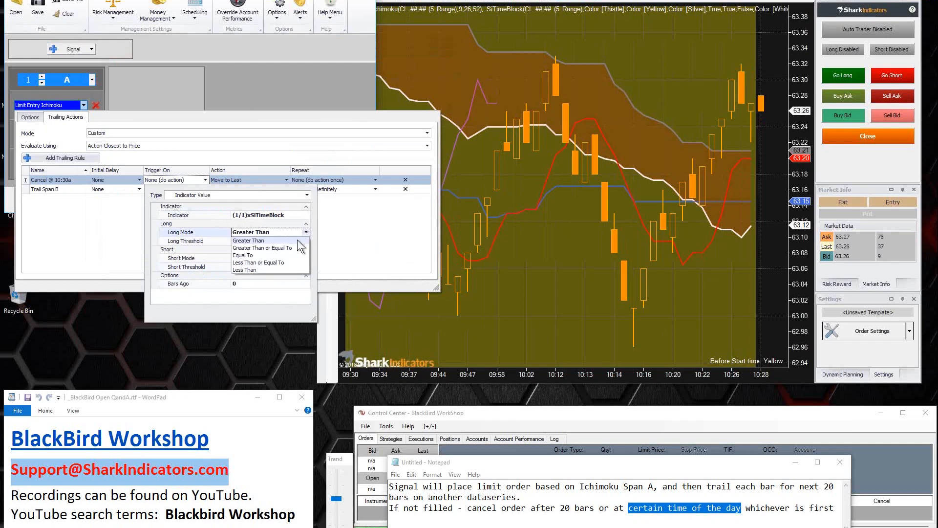
left_click(254, 254)
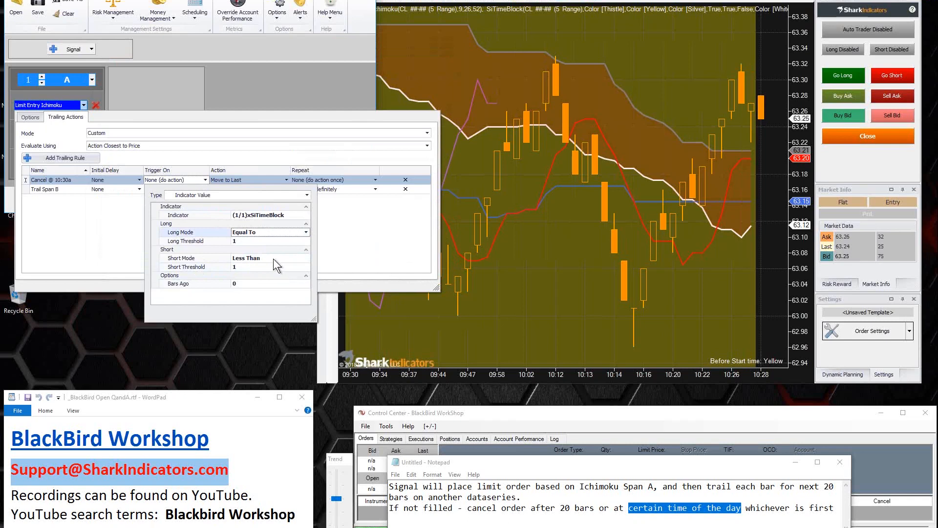
left_click(272, 258)
left_click(306, 258)
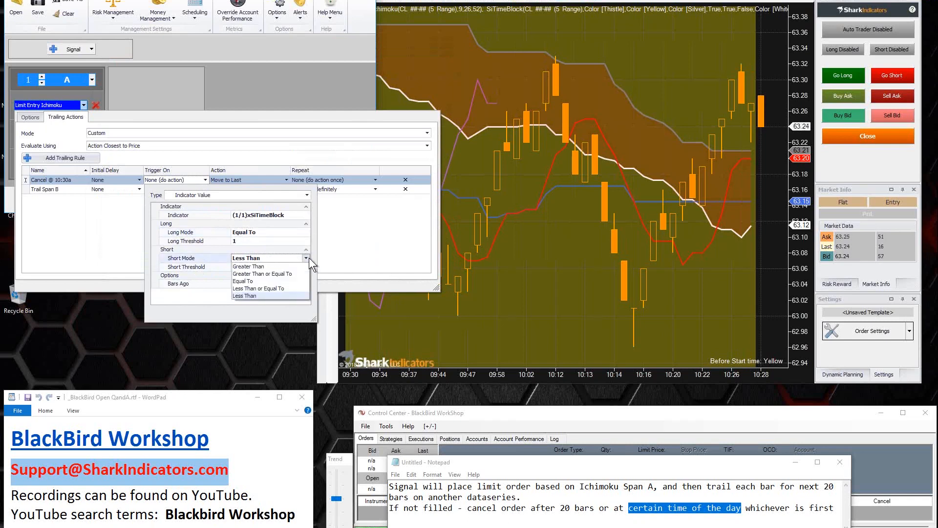
left_click(255, 281)
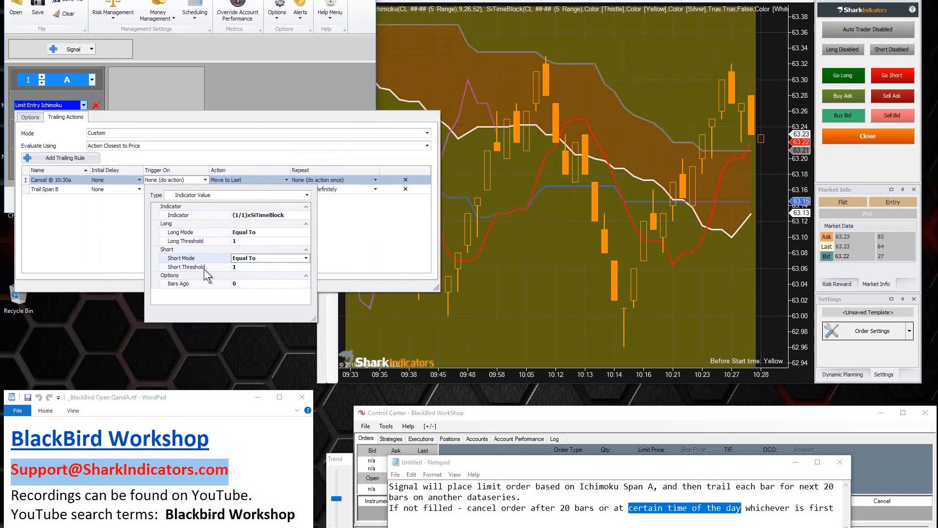
left_click(241, 266)
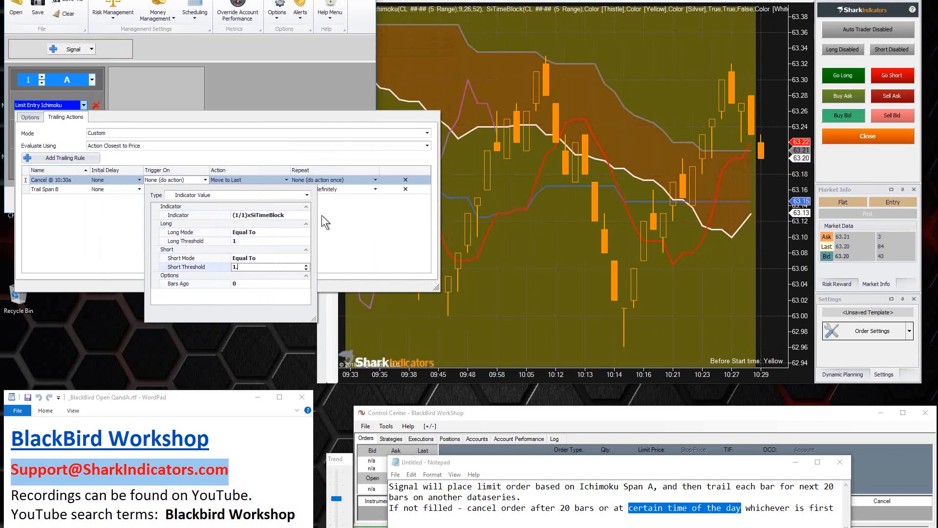
left_click(335, 243)
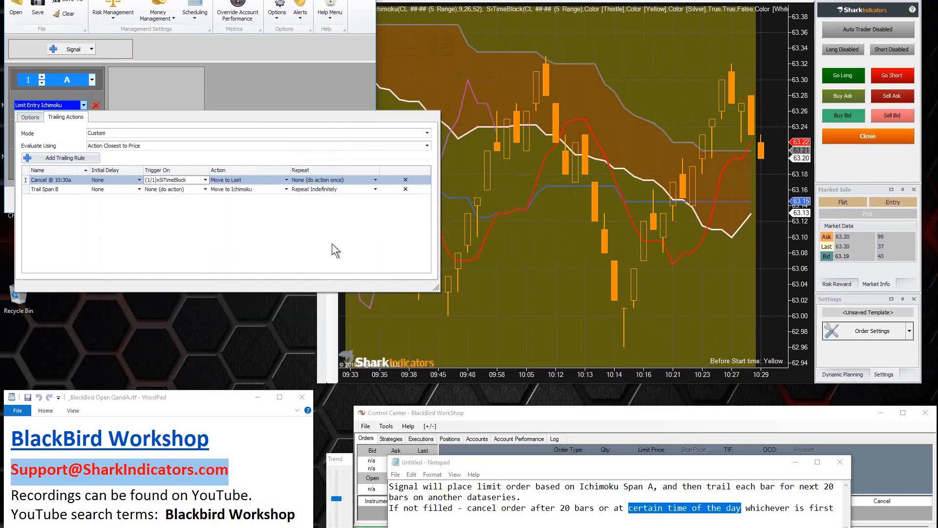
Step: Change the cancel rule's action type to Cancel Order
left_click(286, 180)
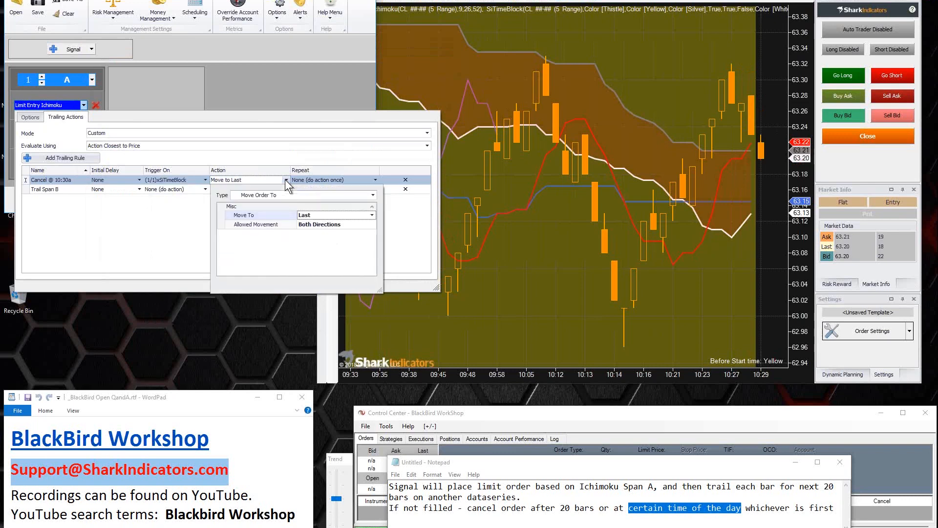
left_click(265, 196)
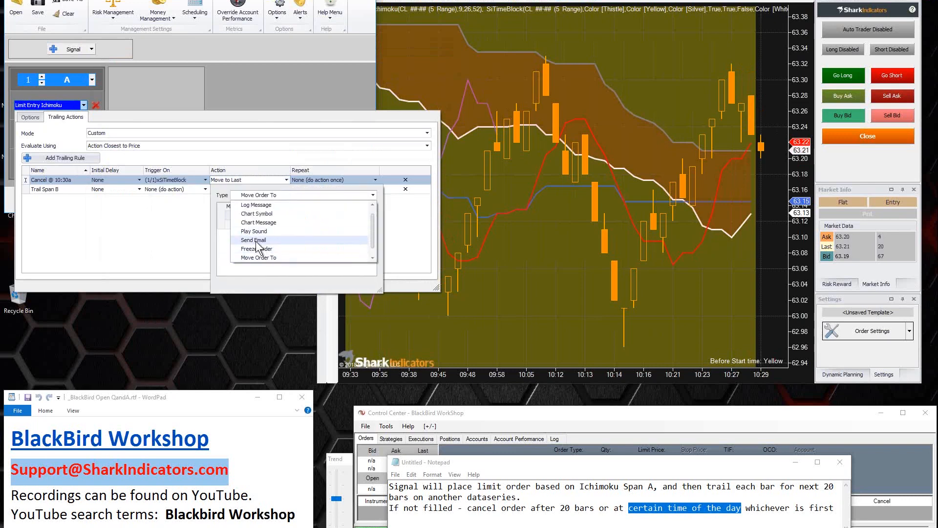
scroll(262, 253, "down", 1)
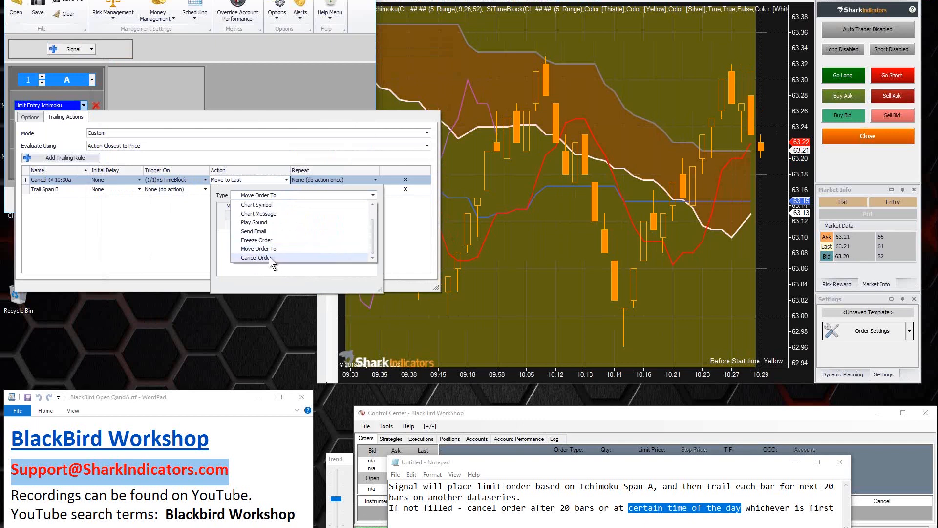
left_click(269, 257)
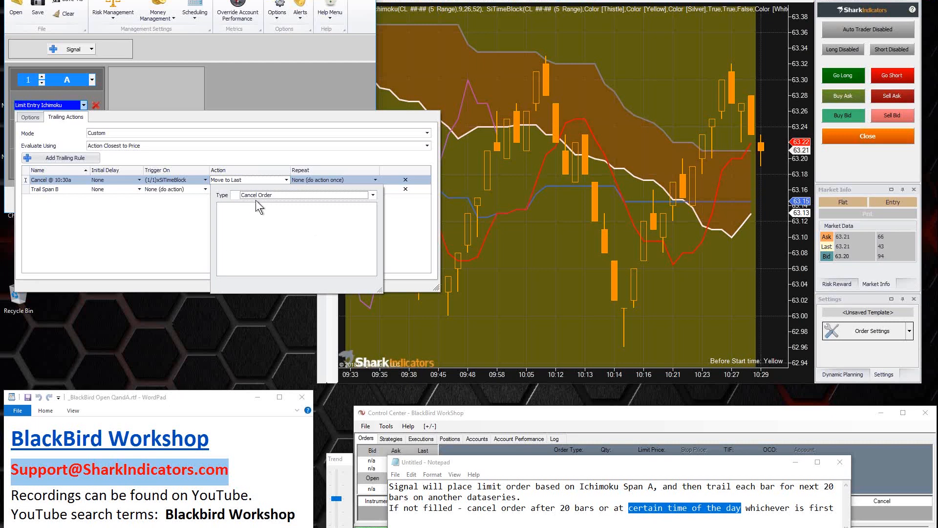
left_click(190, 216)
Step: Set the start time of the cancel rule's SiTimeBlock trigger to 10:33:00 and accept the indicator configuration
left_click(169, 180)
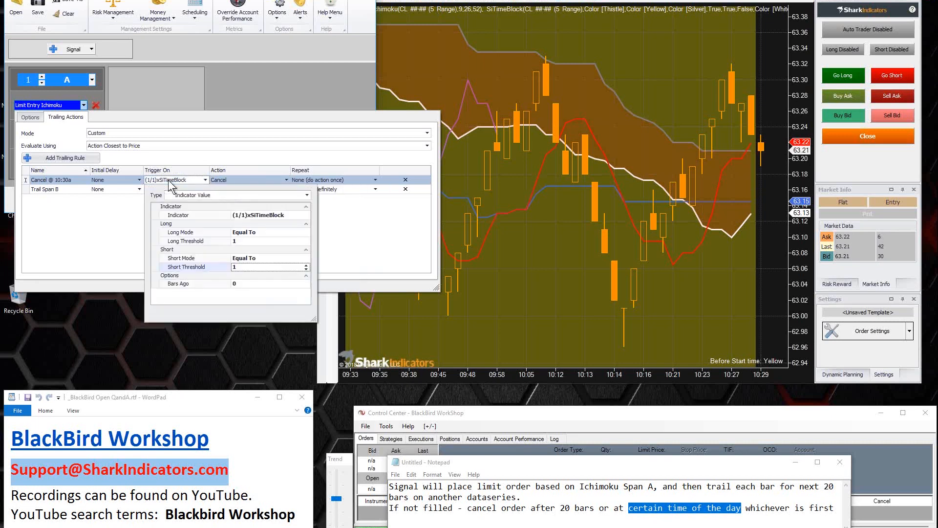
left_click(268, 217)
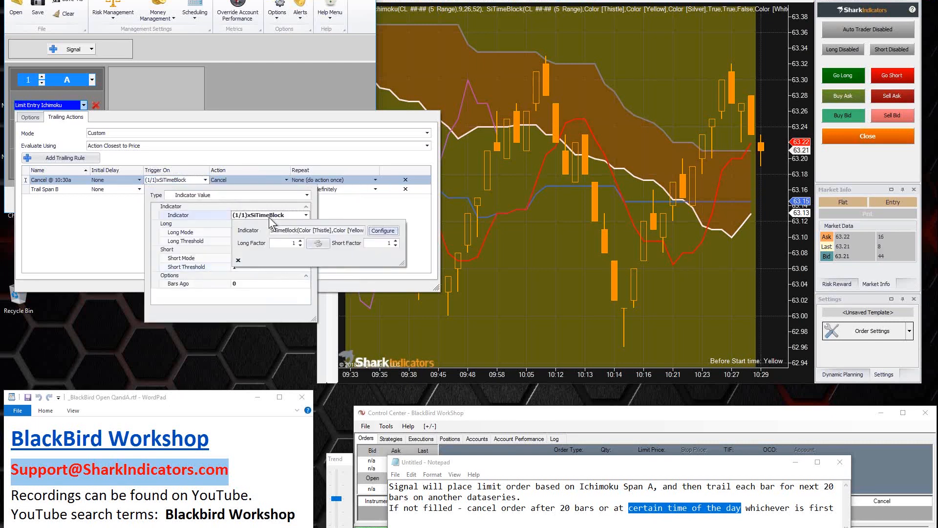
left_click(381, 231)
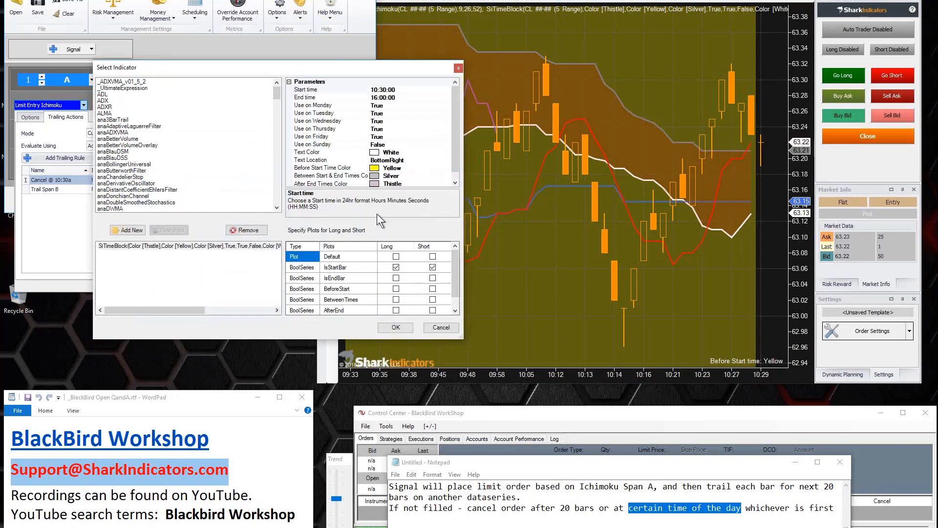
left_click(384, 89)
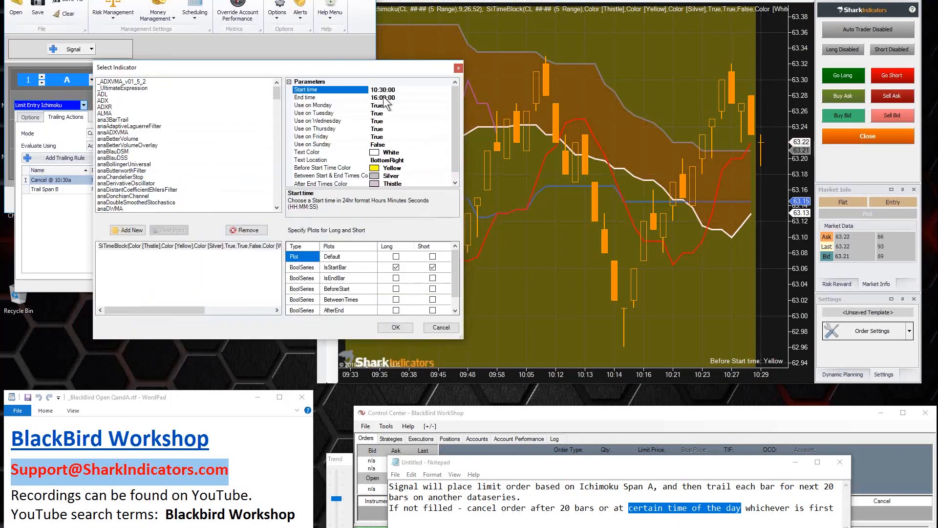
key("BackSpace")
type("1")
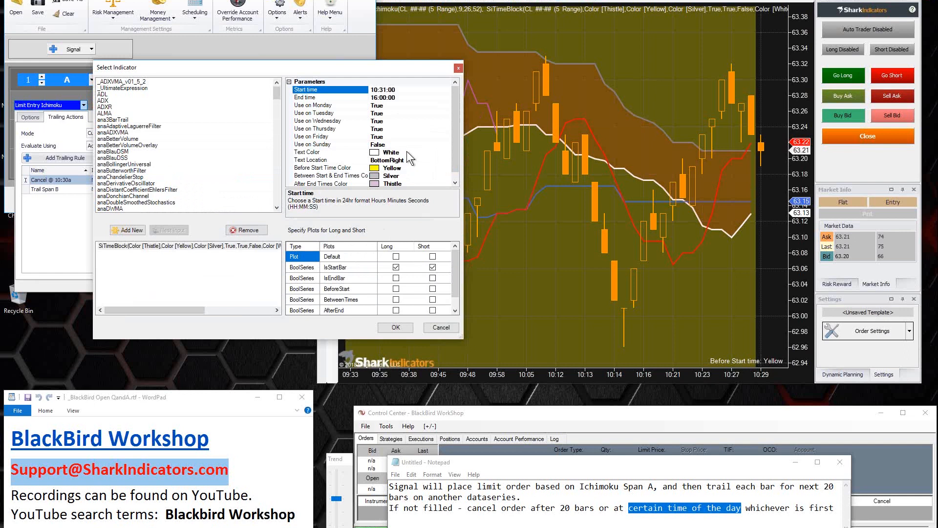
key("BackSpace")
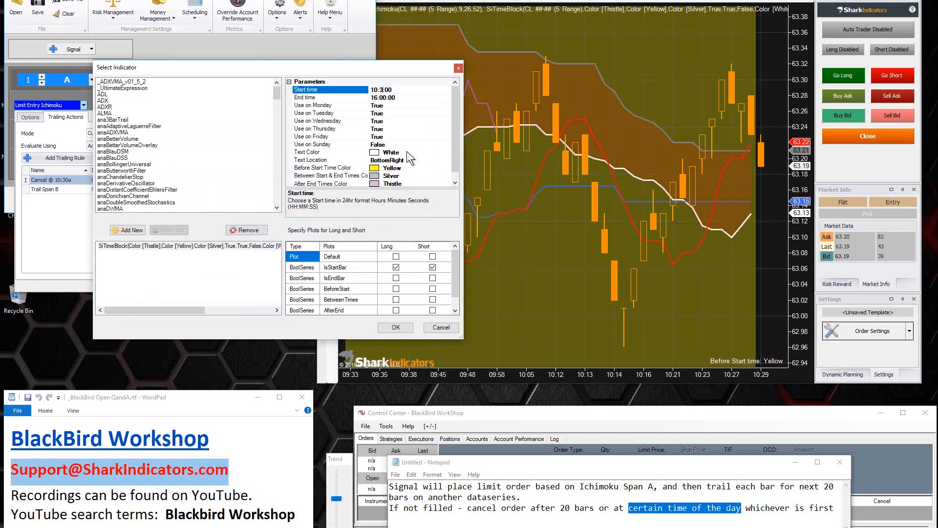
type("3")
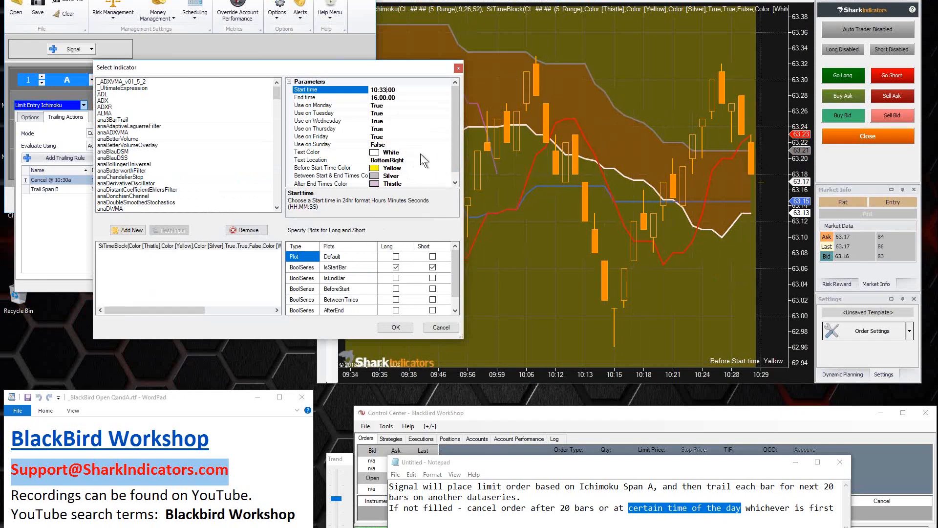
left_click(396, 328)
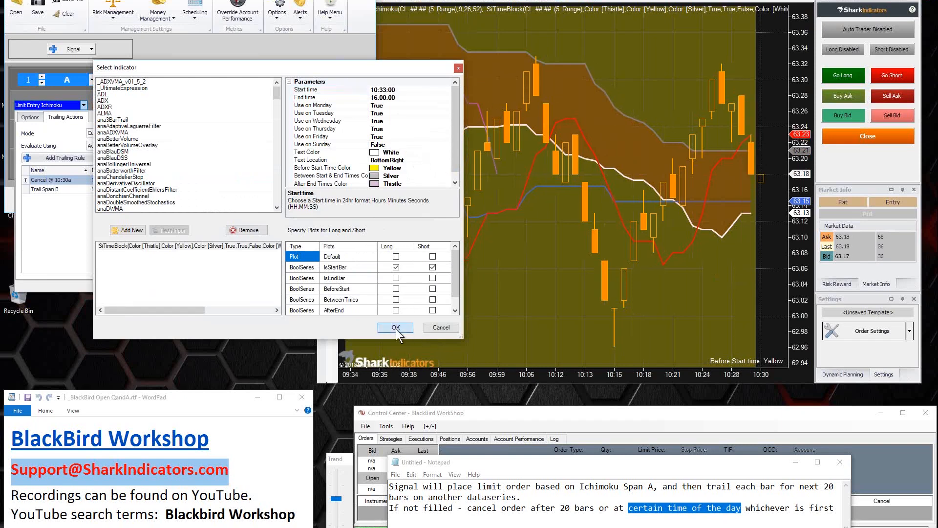
left_click(396, 328)
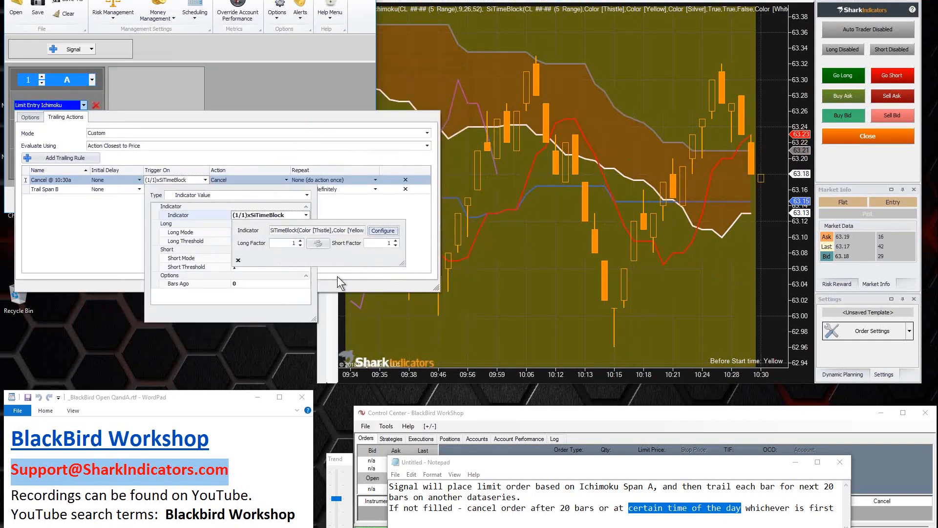
left_click(116, 246)
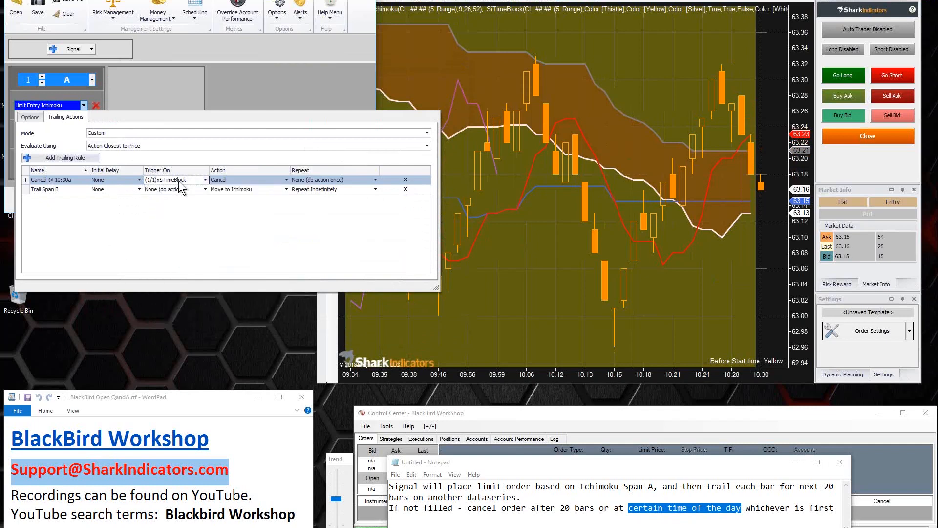
Step: Rename the cancel rule as Cancel @ 10:33a and close the limit entry's trailing rules
left_click(40, 180)
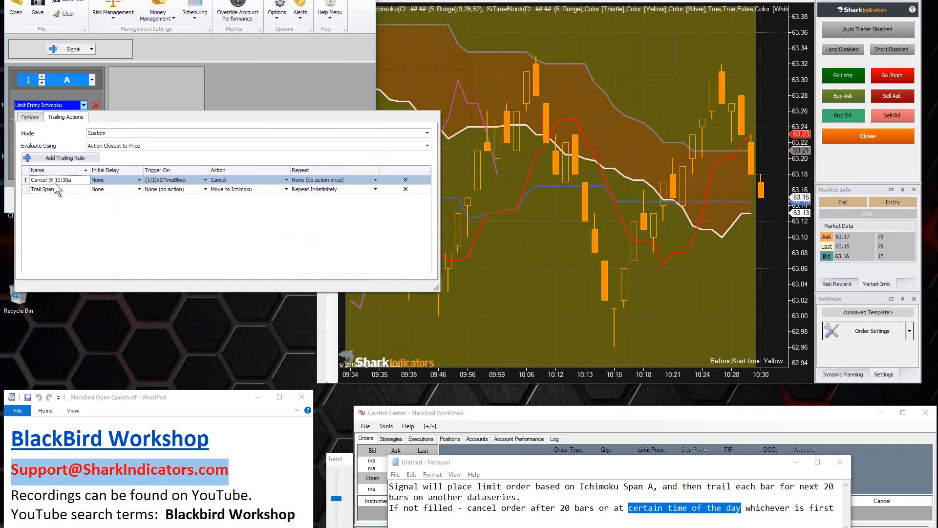
left_click(67, 181)
key("BackSpace")
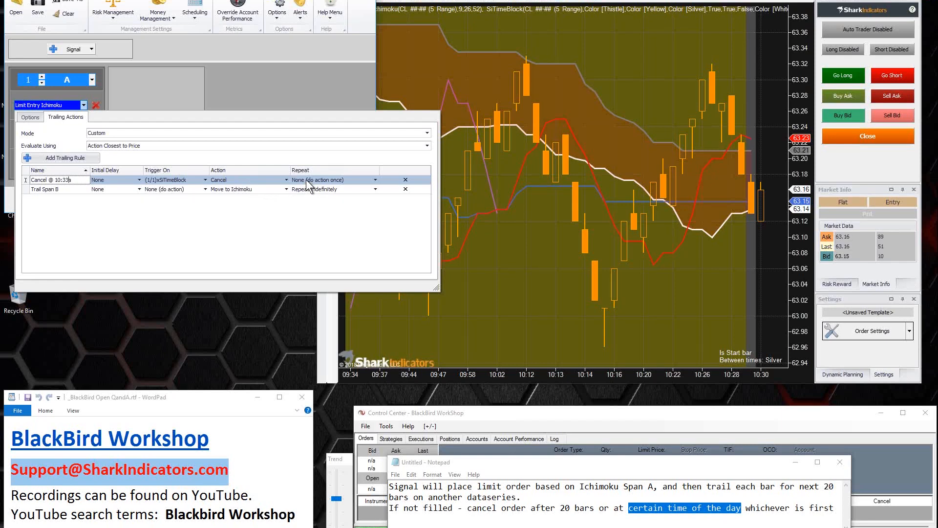
left_click(228, 90)
Step: Add a 10-tick OCO profit target and a fixed 10-tick stop loss to the order set
left_click(60, 133)
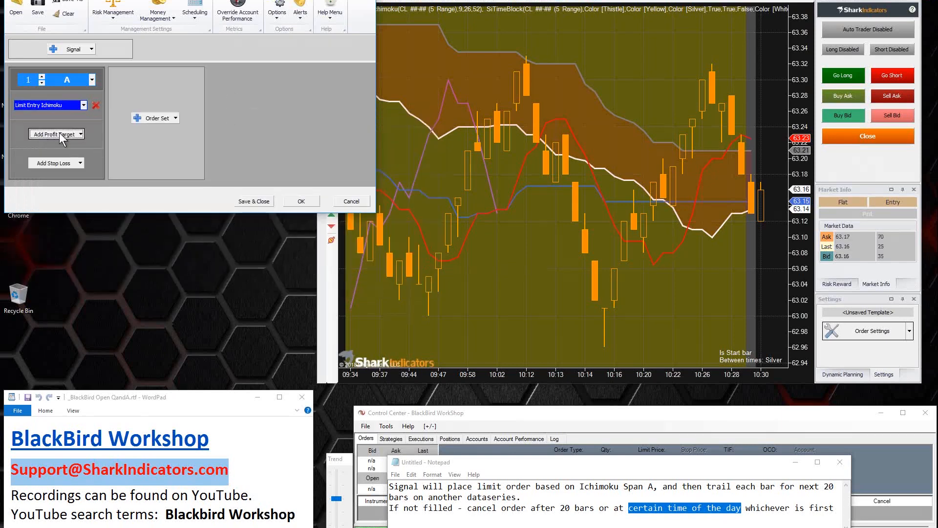
left_click(58, 156)
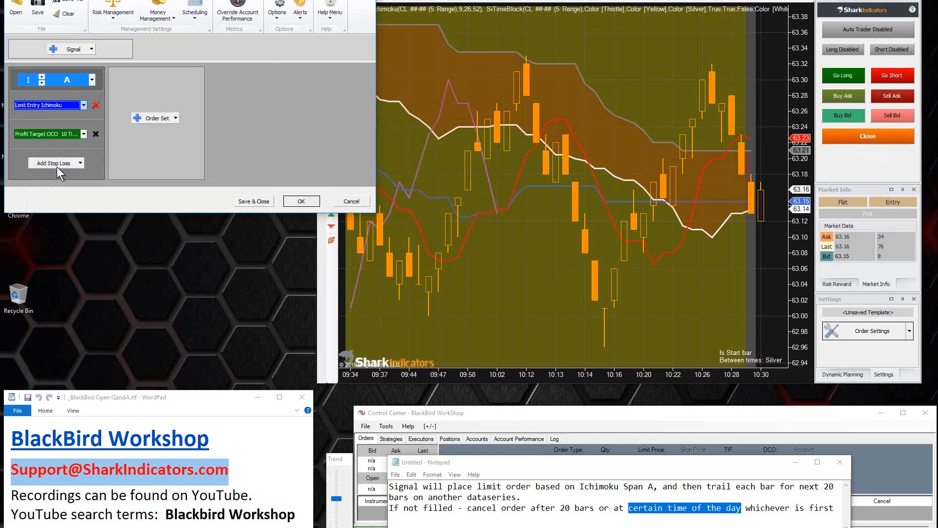
left_click(55, 165)
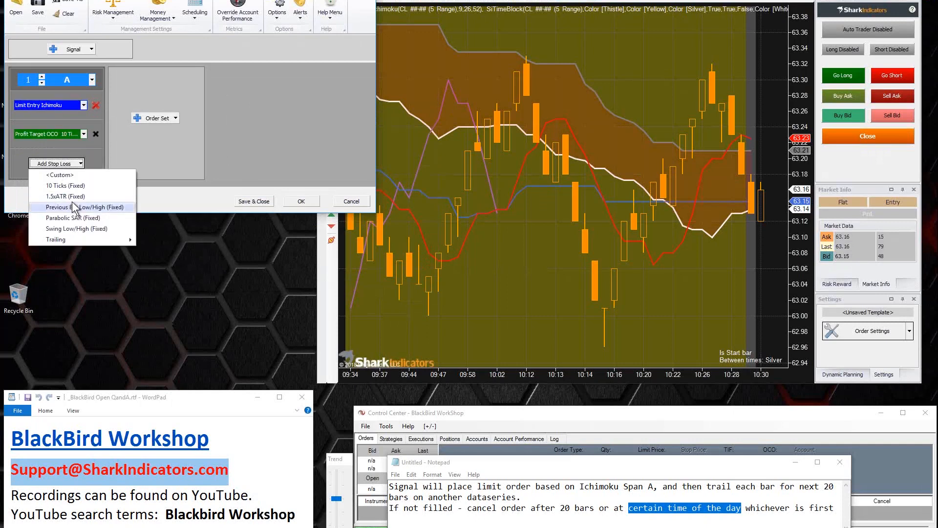
left_click(57, 186)
Step: Set the stop loss's initial placement offset to -30 long ticks from the OCO entry price
left_click(50, 163)
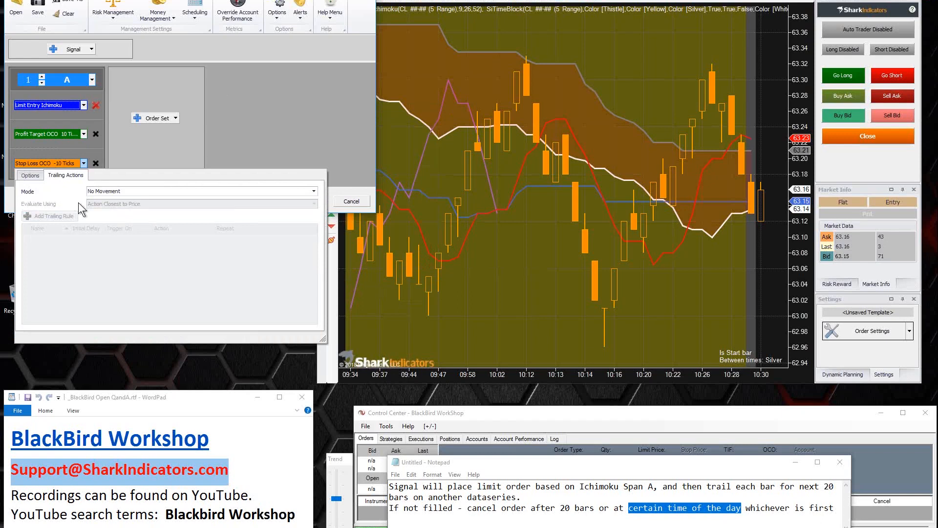
left_click(27, 176)
left_click(102, 215)
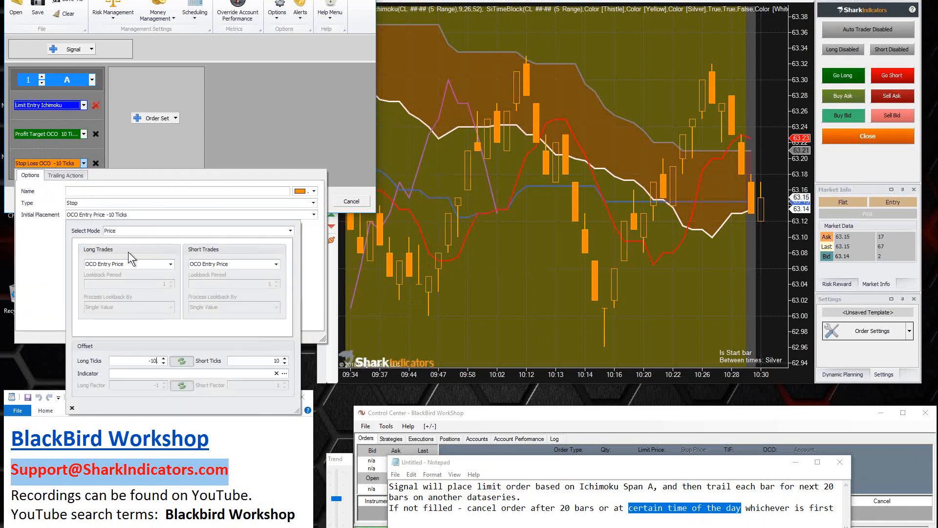
double_click(155, 361)
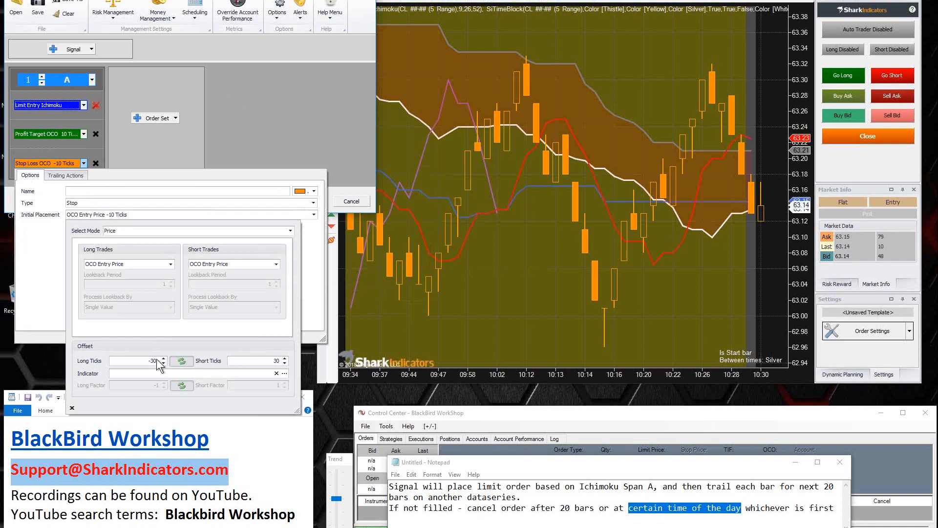
Step: Set the profit target's initial placement offset to 30 long ticks and accept the order settings
left_click(51, 135)
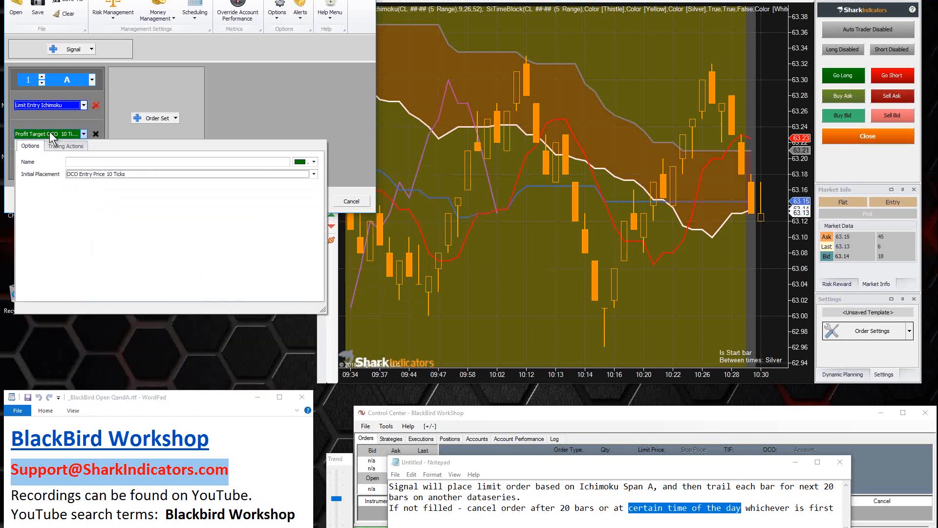
left_click(131, 174)
key("BackSpace")
key("BackSpace")
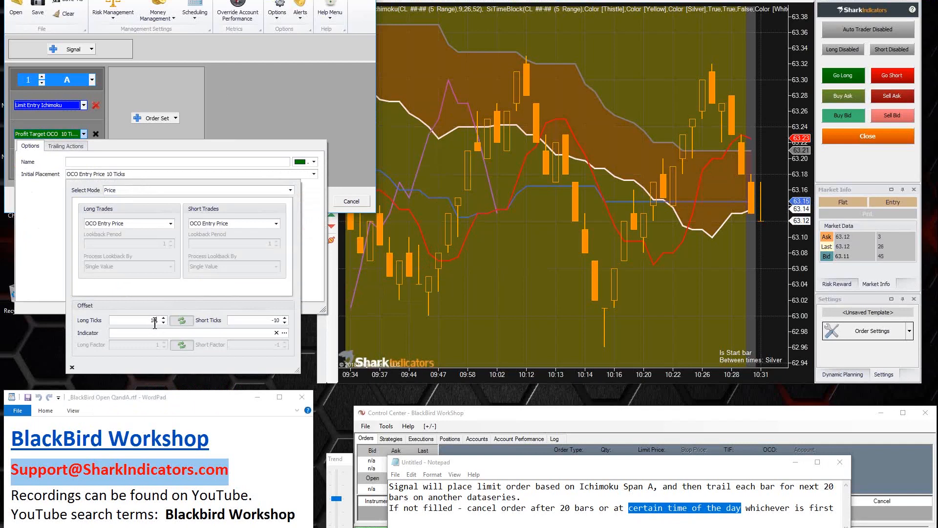
type("30.")
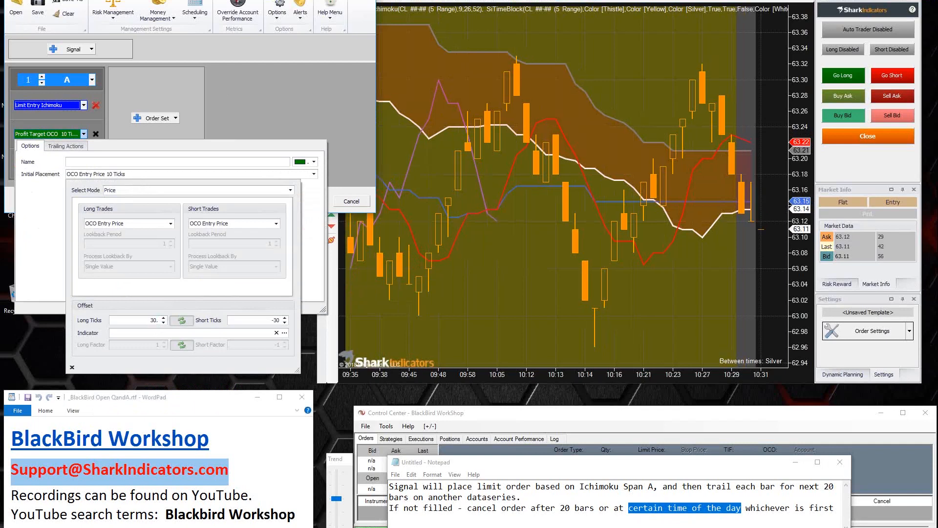
left_click(53, 237)
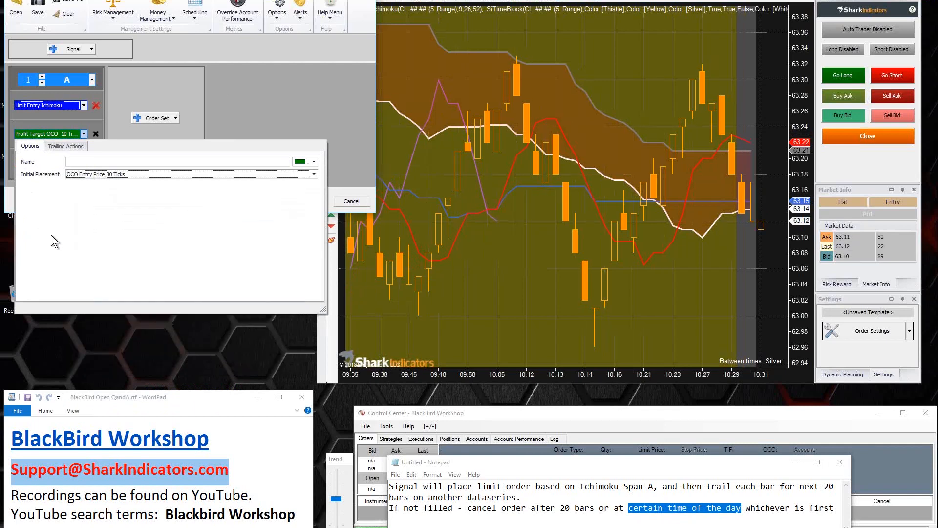
left_click(232, 111)
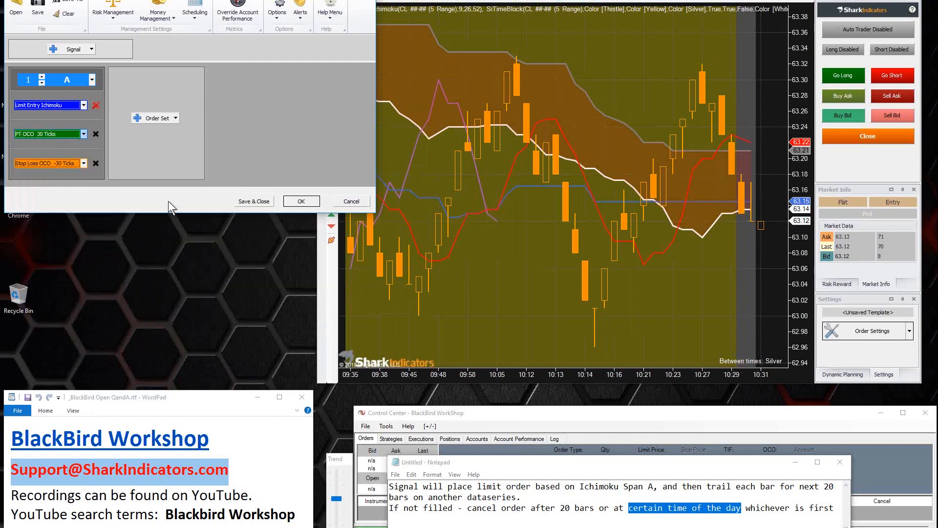
left_click(293, 202)
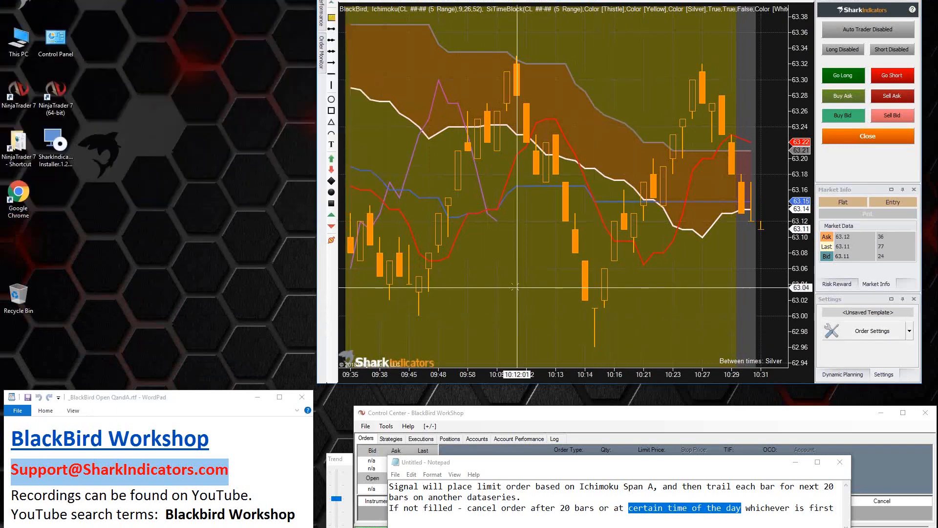
Step: Set the start time of the chart's SiTimeBlock indicator to 10:33:00 and apply the change
right_click(515, 287)
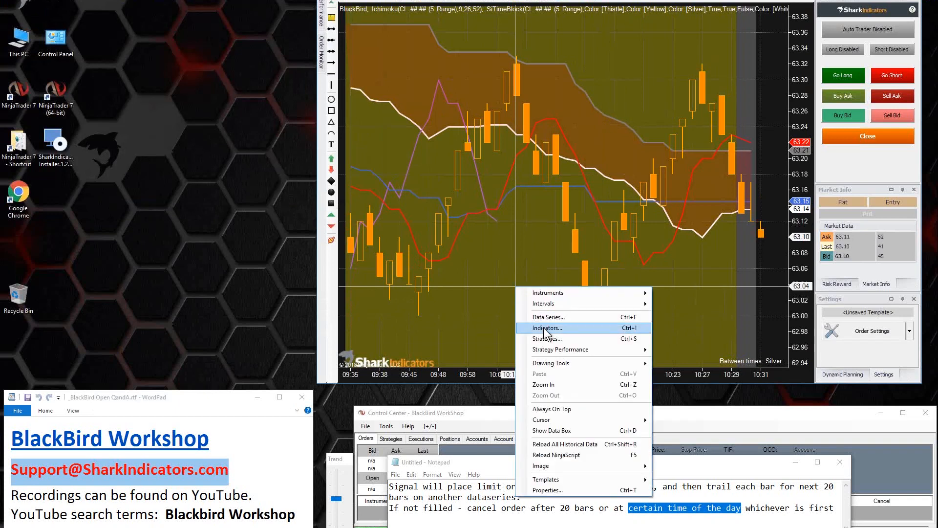
left_click(545, 330)
left_click(497, 289)
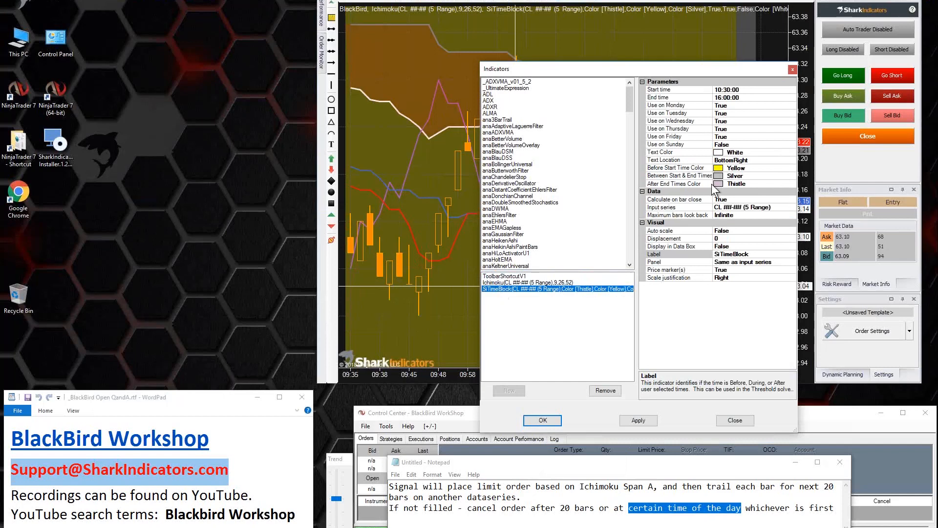
left_click(729, 91)
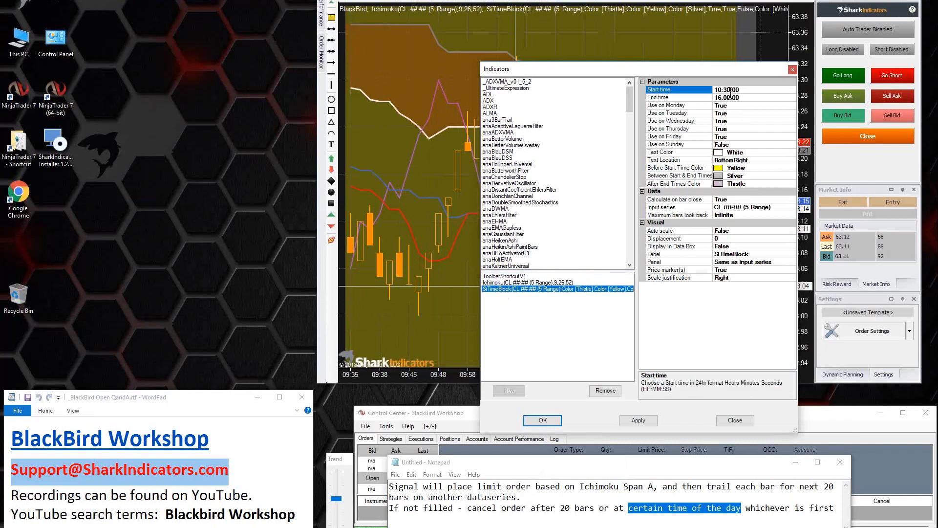
key("BackSpace")
type("3")
left_click(544, 420)
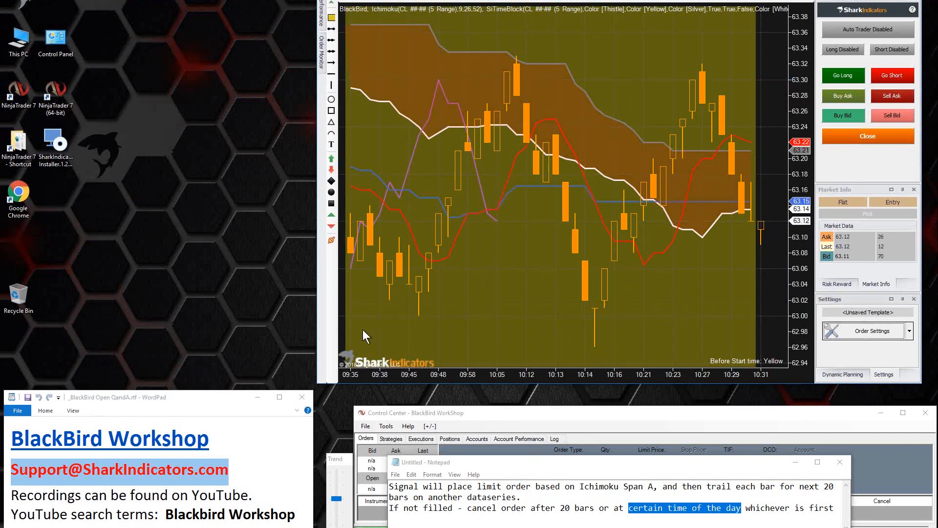
Step: Accept the BlackBird order settings, and submit a short limit entry and close it again
left_click(208, 161)
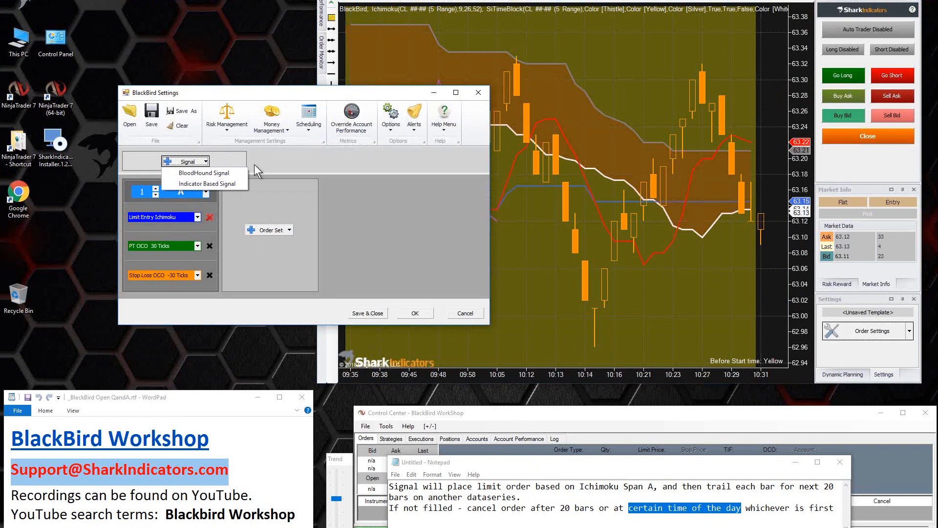
left_click(417, 315)
left_click(417, 314)
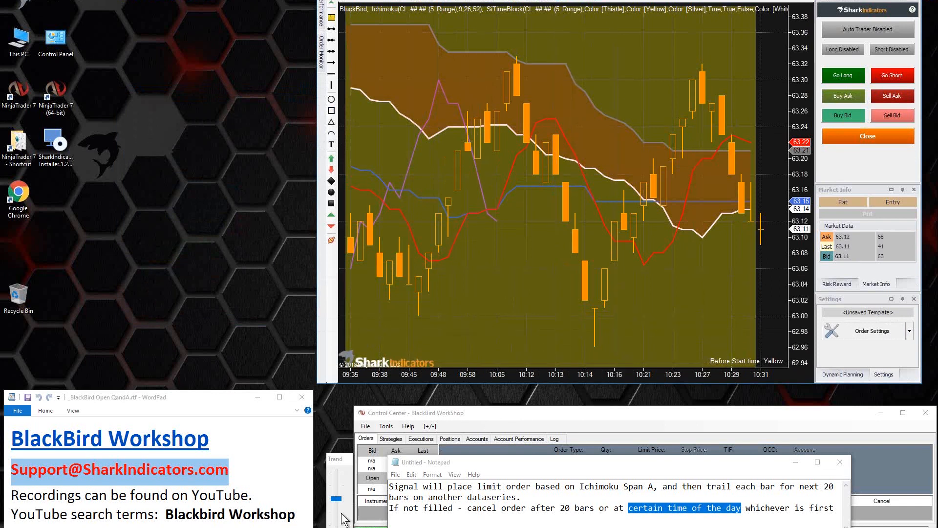
left_click(892, 76)
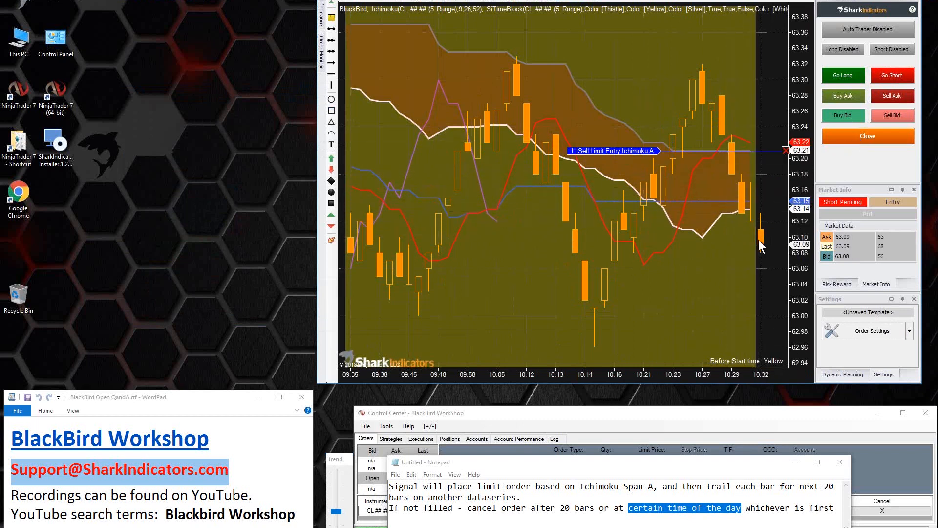
left_click(858, 133)
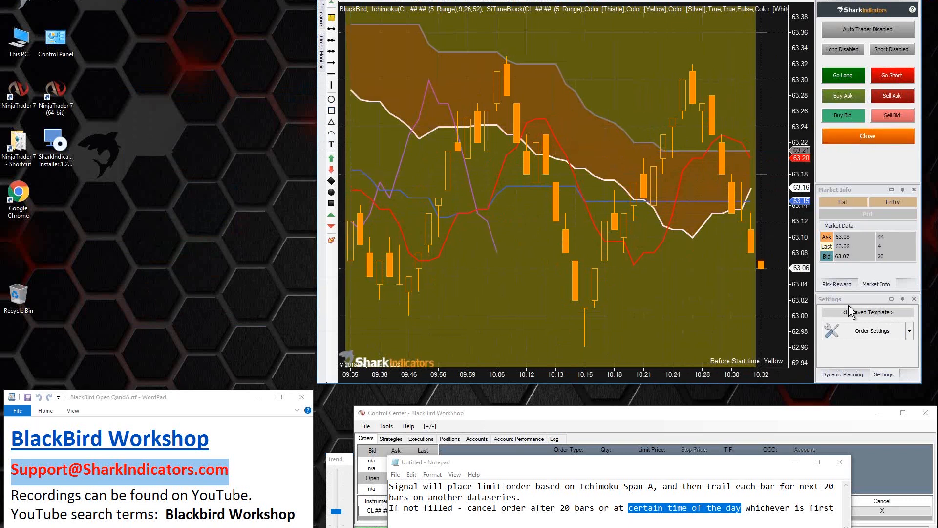
Step: Set the limit entry's Trail Span B trailing rule to an initial delay of 1 bar and accept the order settings
left_click(866, 333)
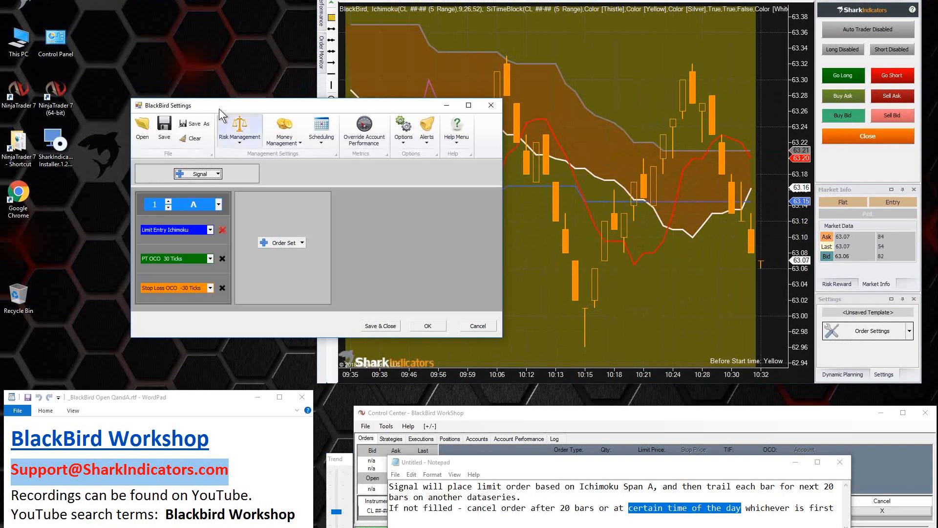
left_click_drag(218, 106, 90, 0)
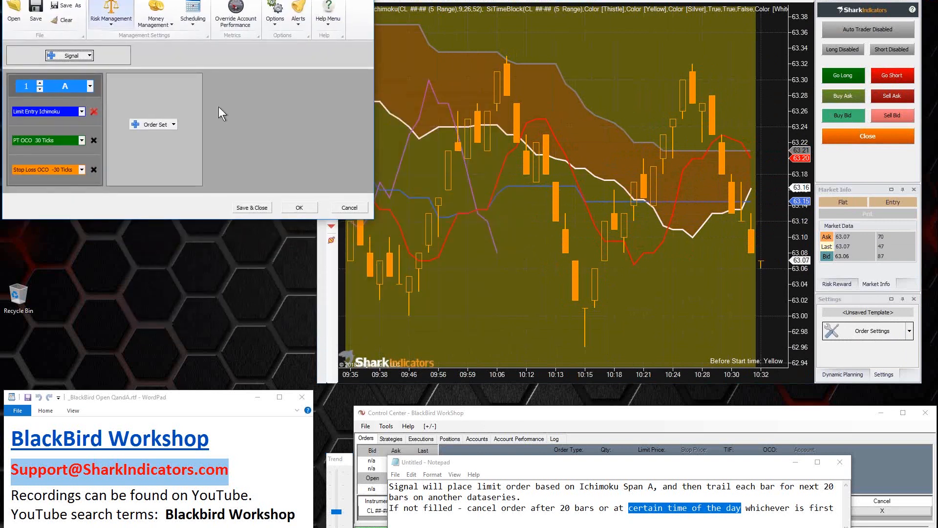
left_click(48, 111)
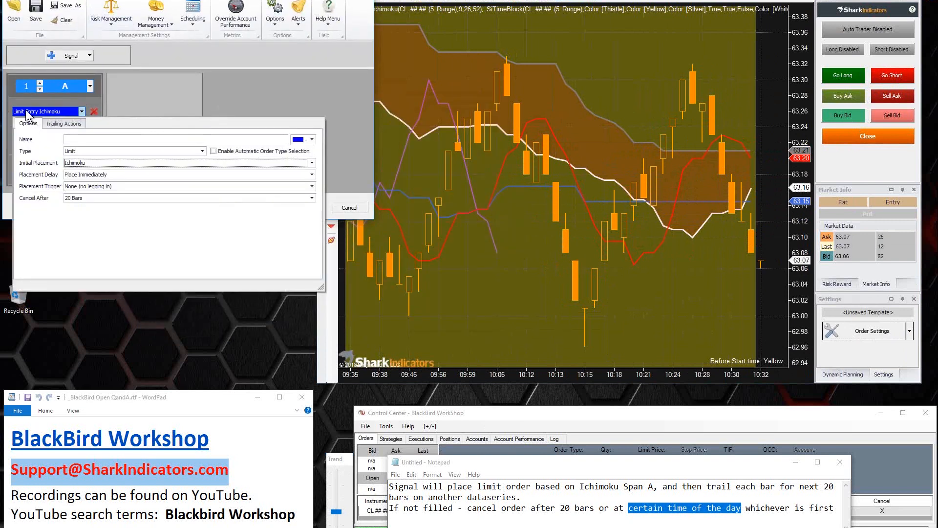
left_click(62, 124)
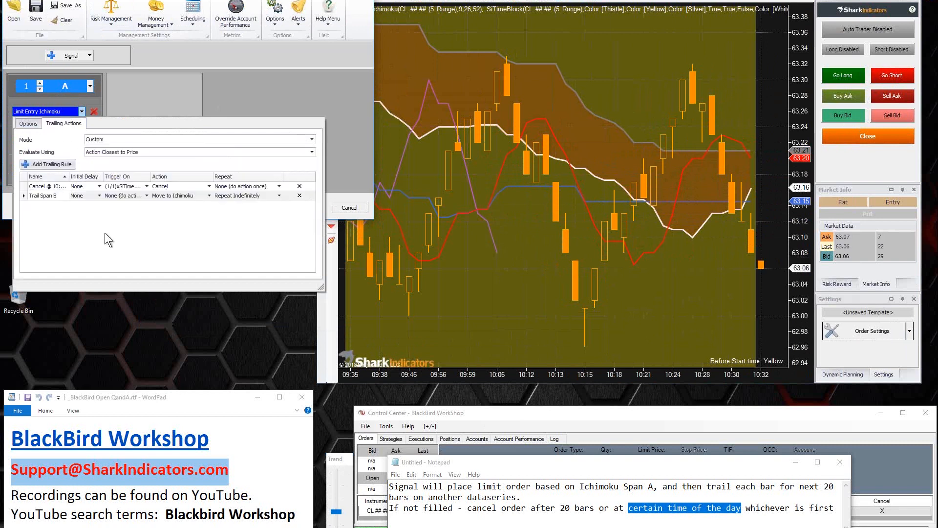
left_click_drag(323, 292, 497, 295)
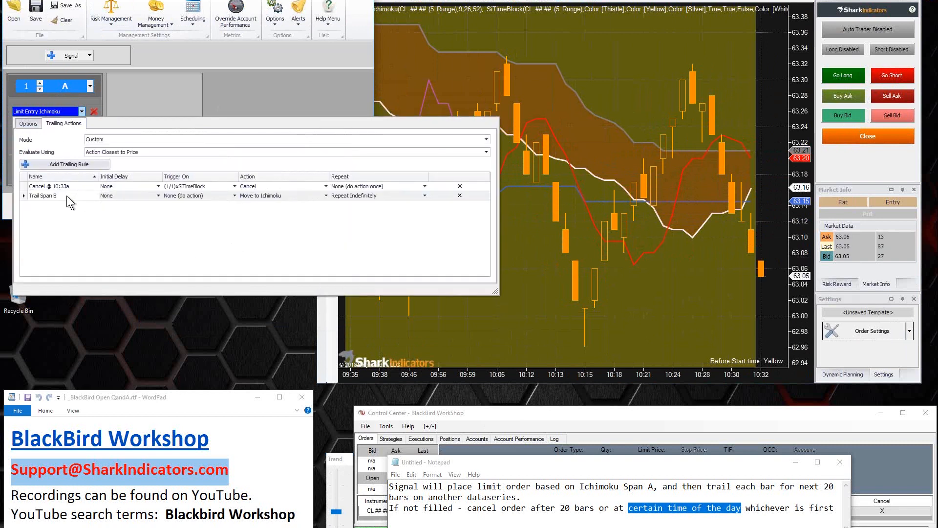
left_click(42, 197)
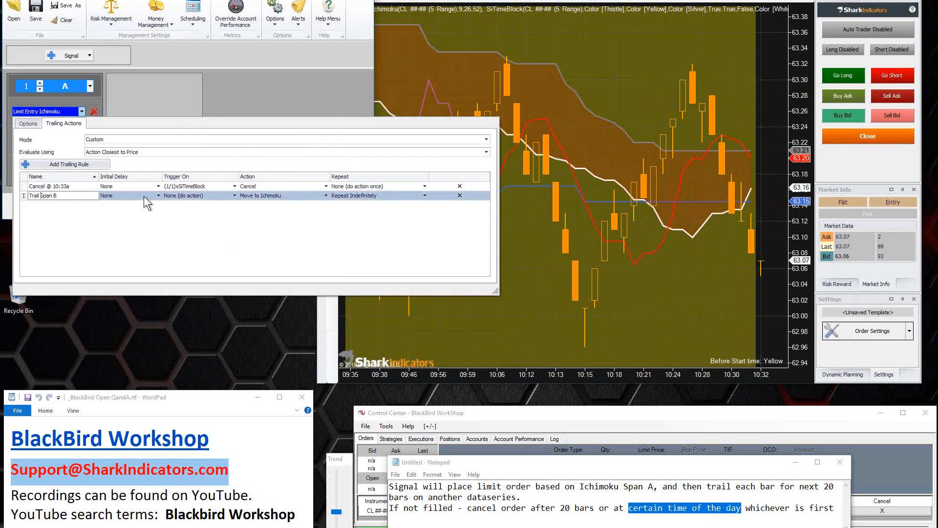
left_click(157, 195)
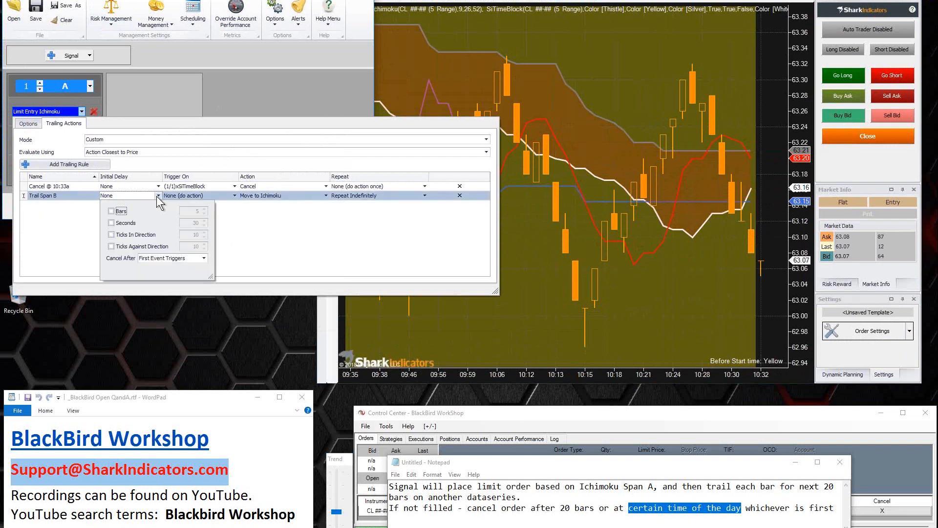
left_click(111, 212)
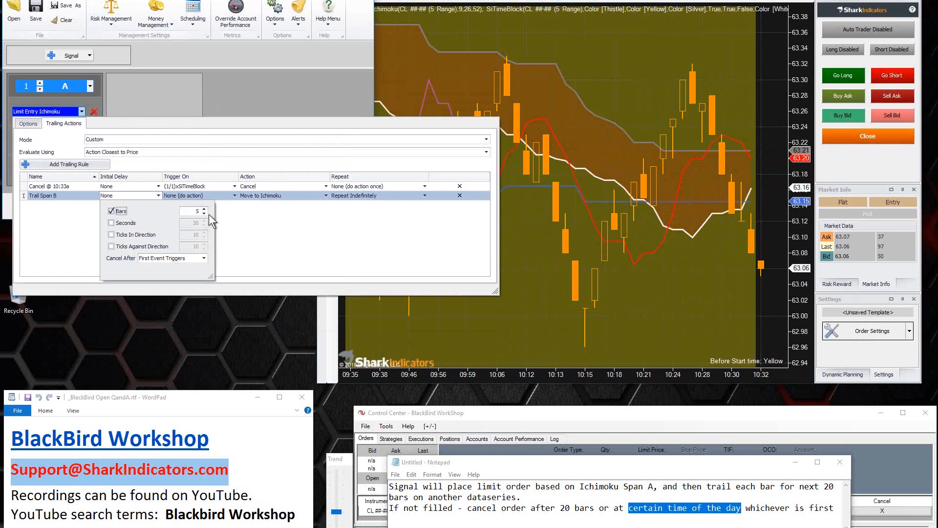
left_click(205, 213)
double_click(204, 214)
left_click(187, 96)
left_click(294, 209)
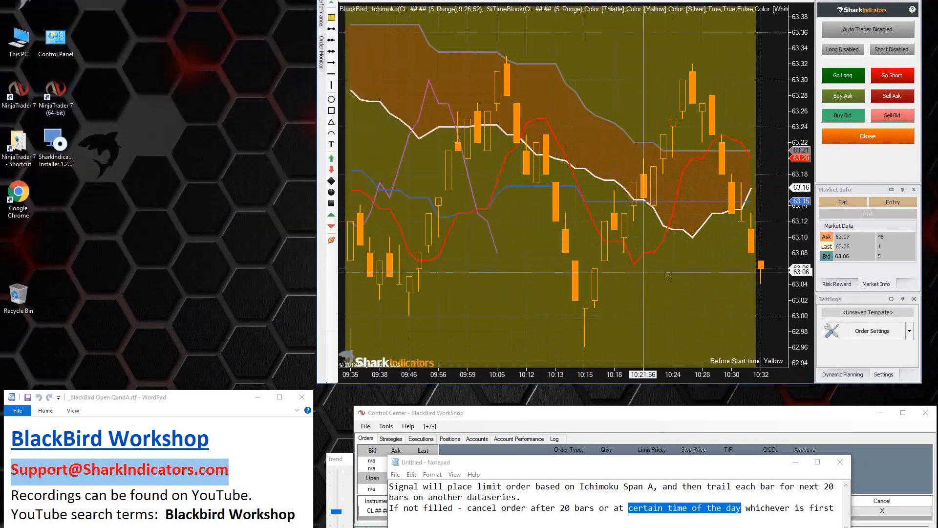
Step: Submit a short limit entry and adjust the simulated market trend to test its trailing
left_click(892, 77)
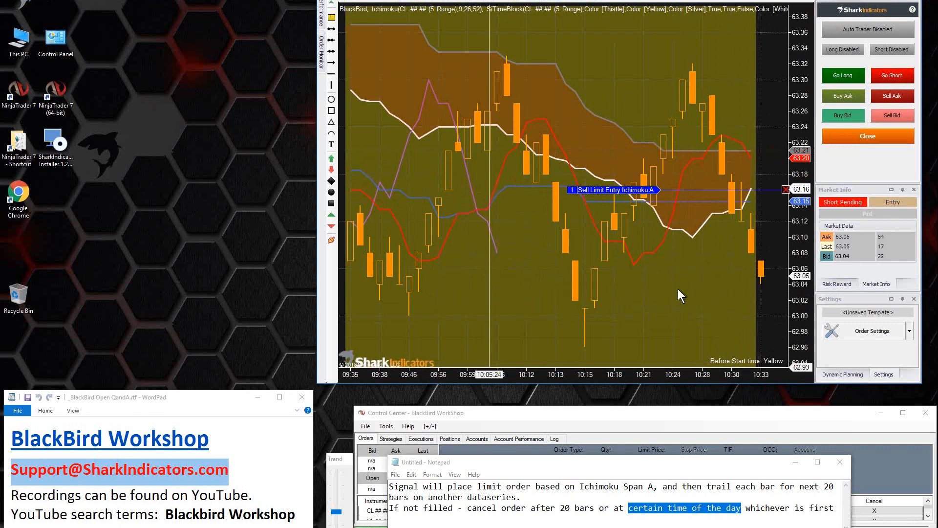
left_click(338, 471)
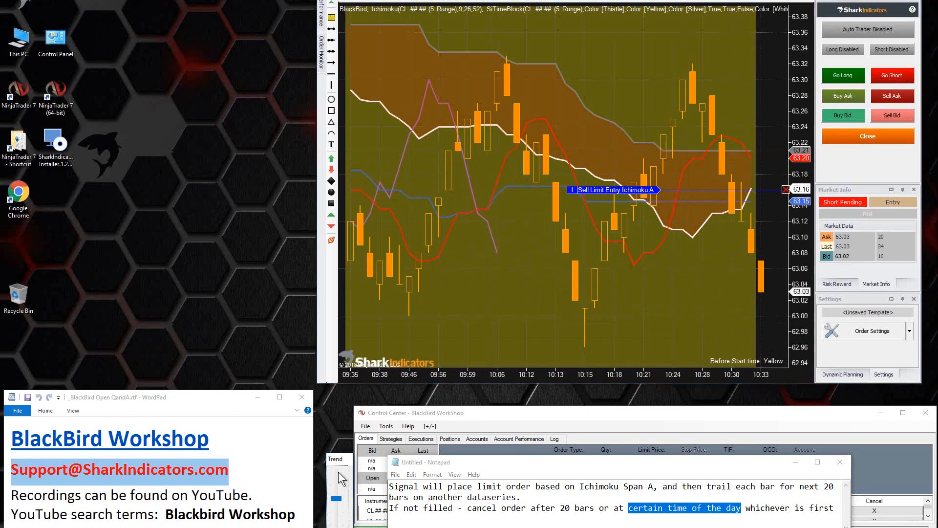
left_click_drag(340, 483, 338, 526)
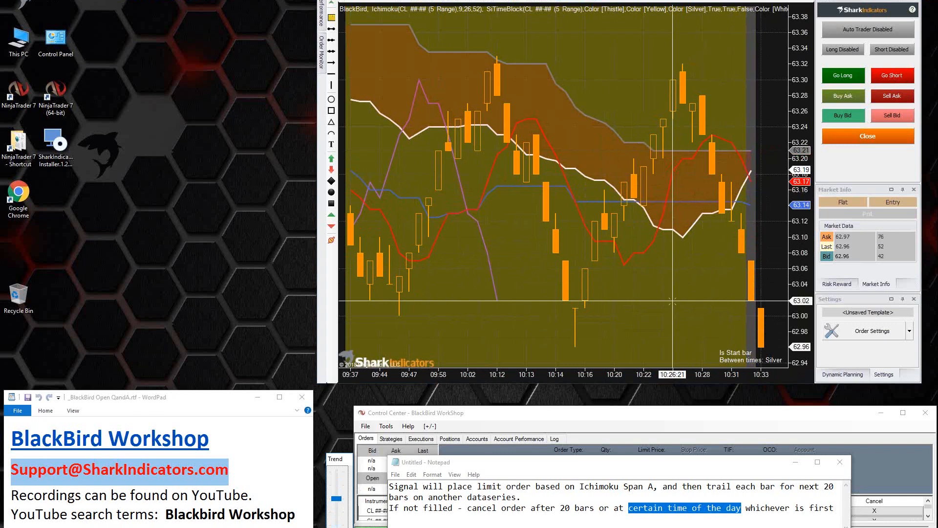
Step: Set the start time of the chart's SiTimeBlock indicator to 10:36:00 and apply it
right_click(511, 247)
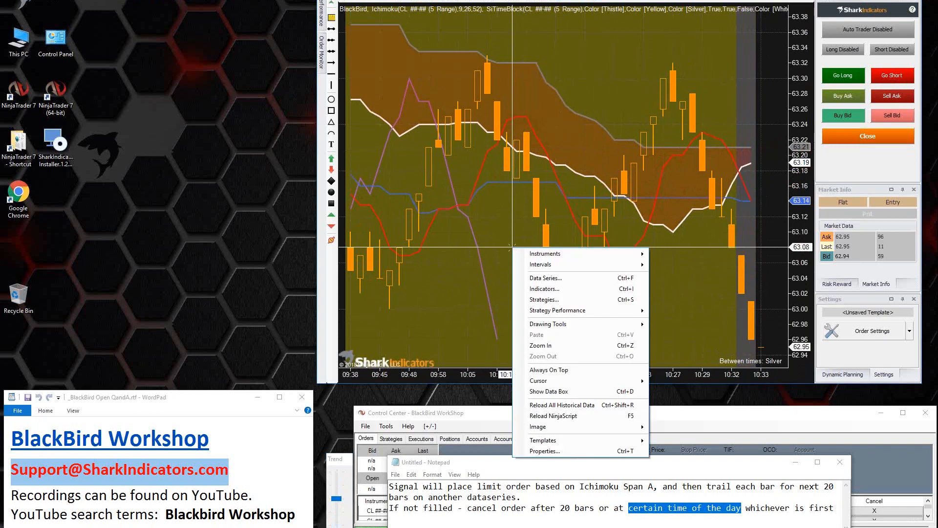
left_click(544, 289)
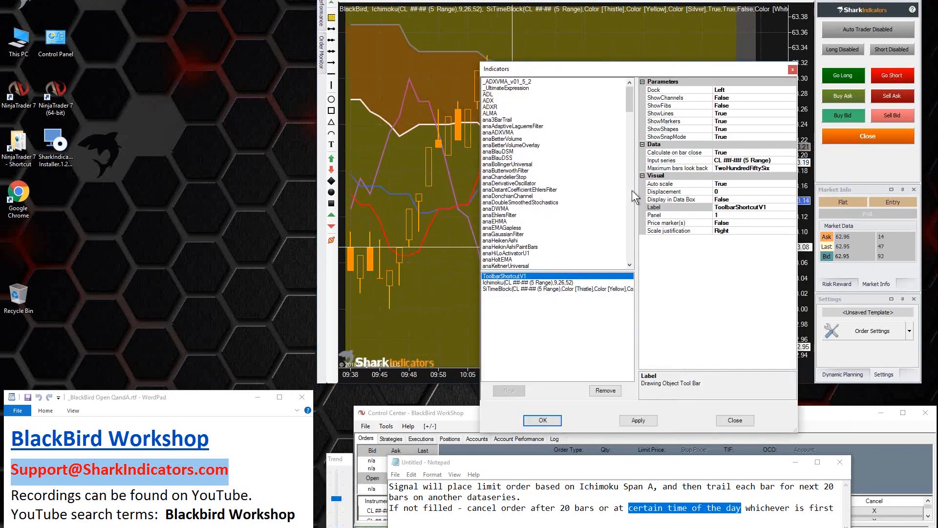
left_click(498, 290)
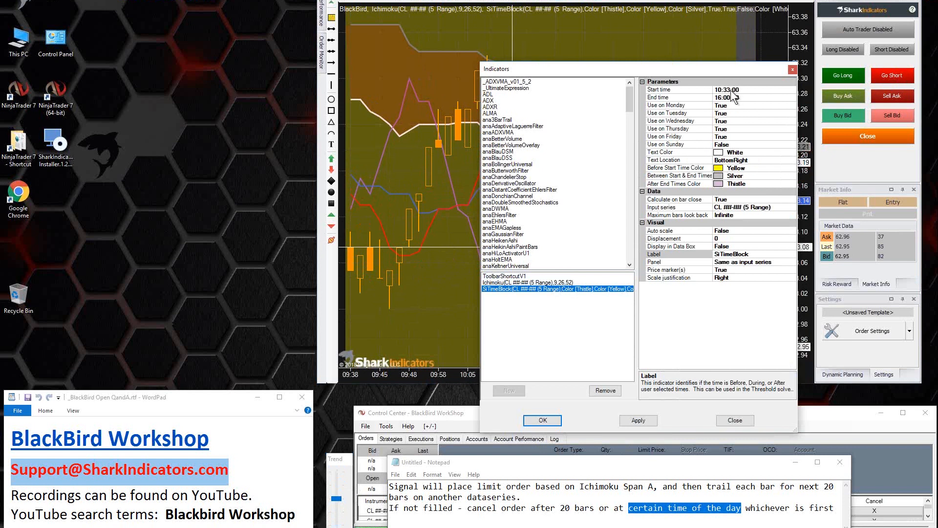
left_click(728, 91)
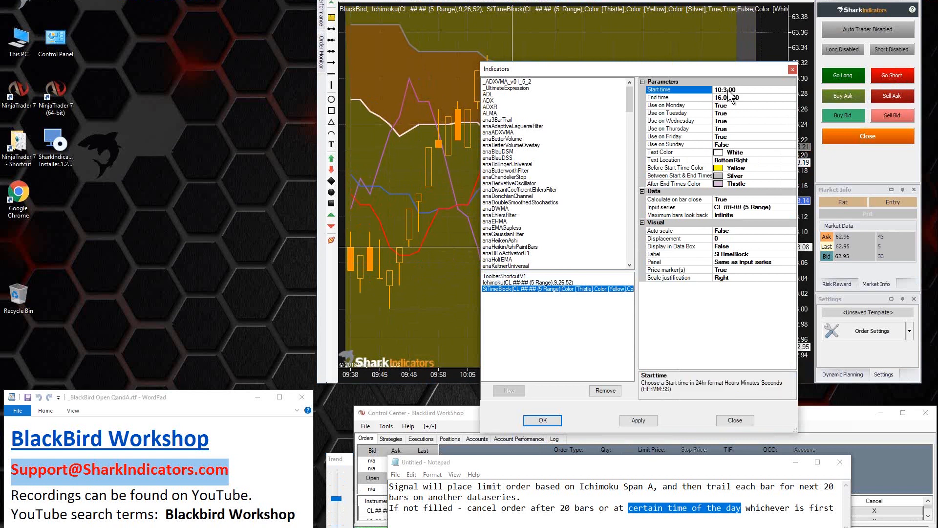
type("6")
left_click(542, 420)
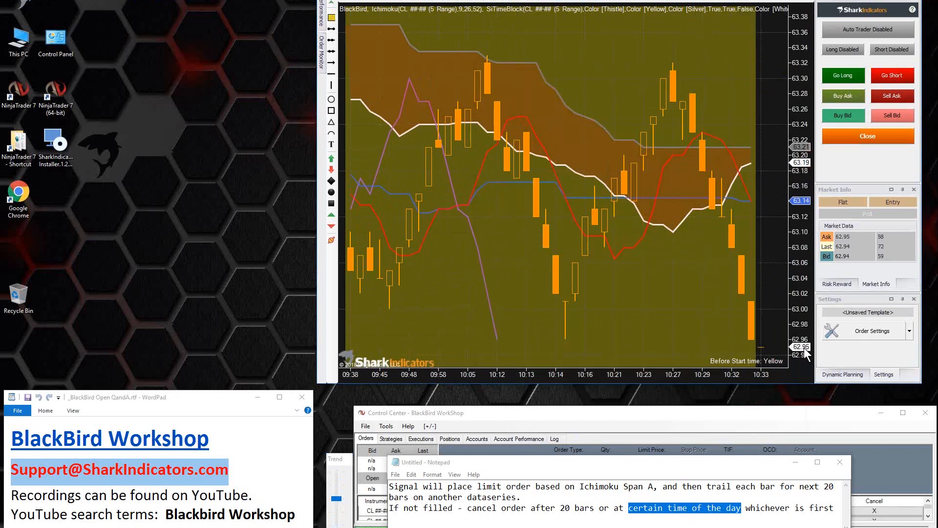
Step: Rename the cancel rule in the limit entry's trailing actions as Cancel @ 10:36a
left_click(871, 333)
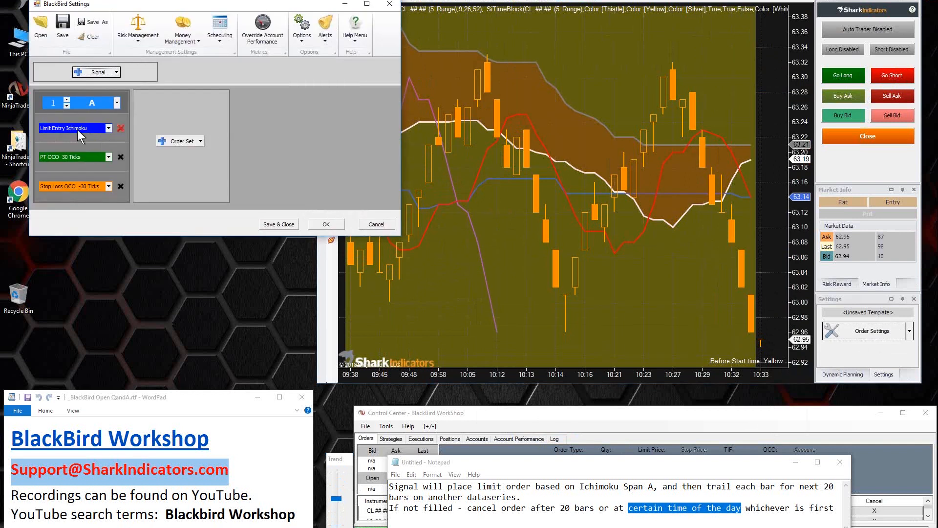
left_click(76, 129)
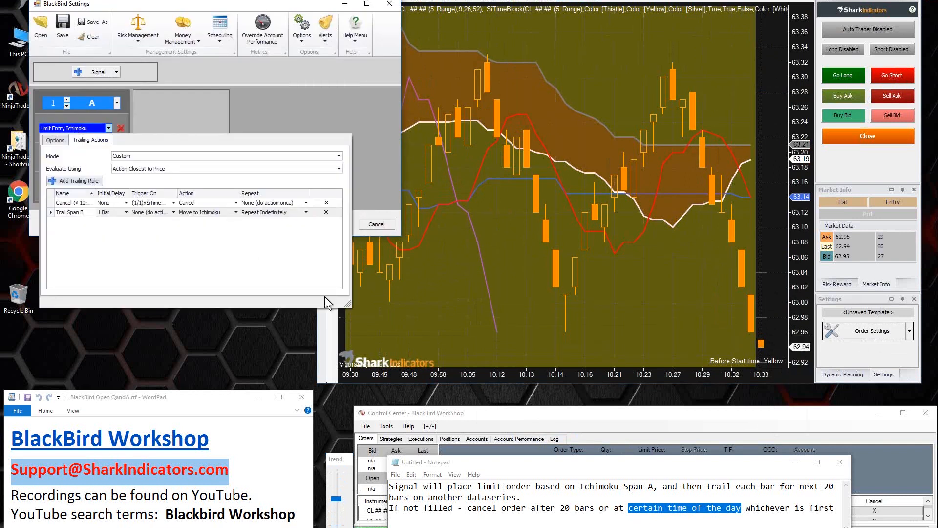
left_click_drag(347, 303, 542, 289)
left_click(74, 204)
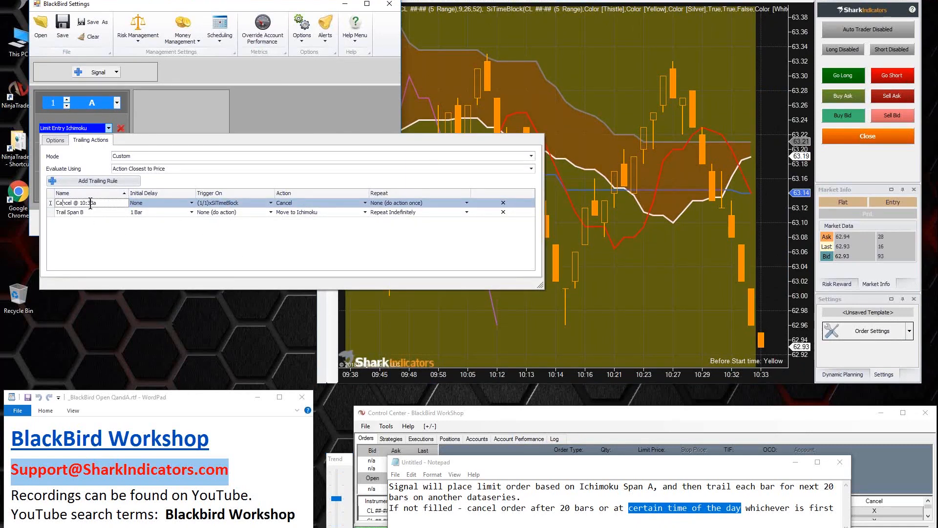
type("6")
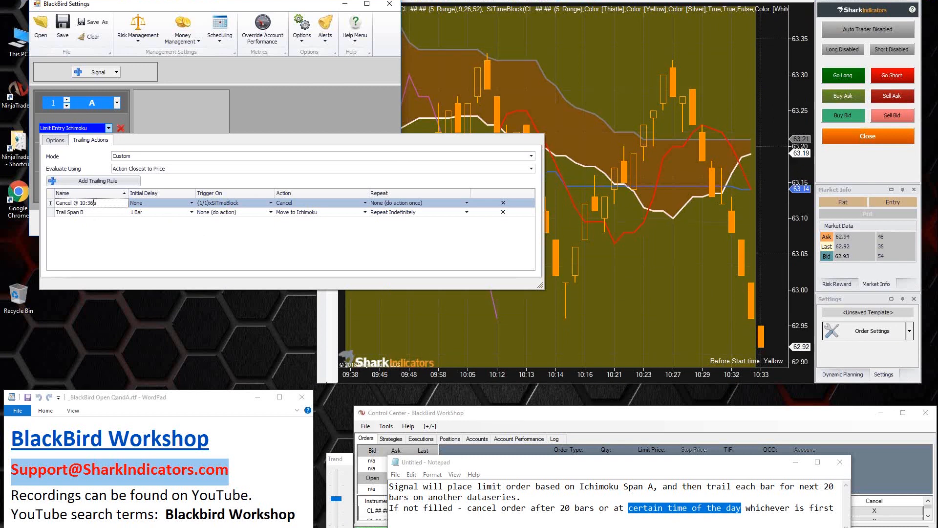
Step: Set the start time of the cancel rule's SiTimeBlock trigger to 10:36:00 and accept the order settings
left_click(238, 201)
left_click(318, 238)
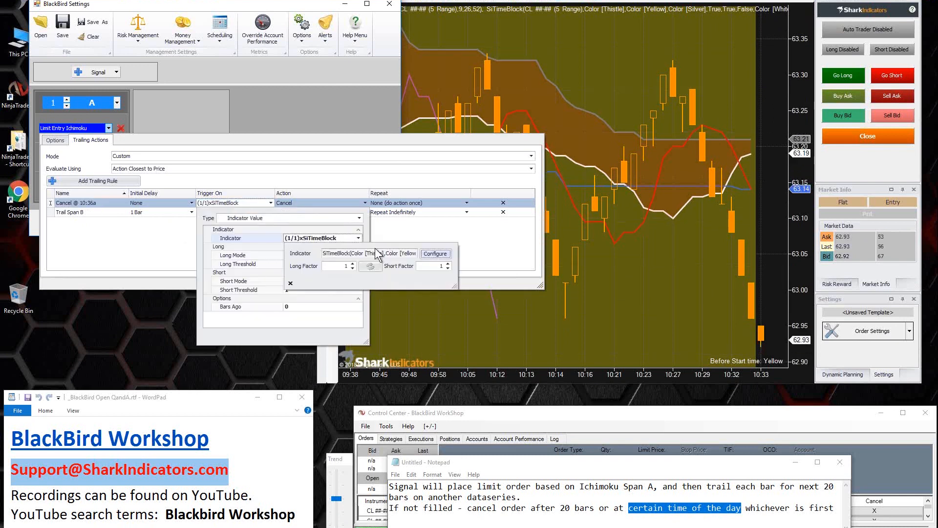
left_click(430, 259)
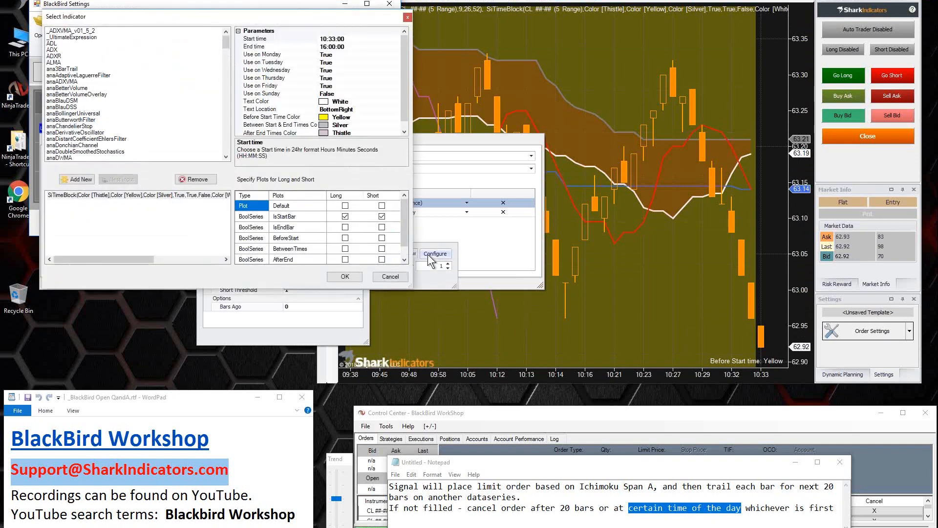
left_click(333, 39)
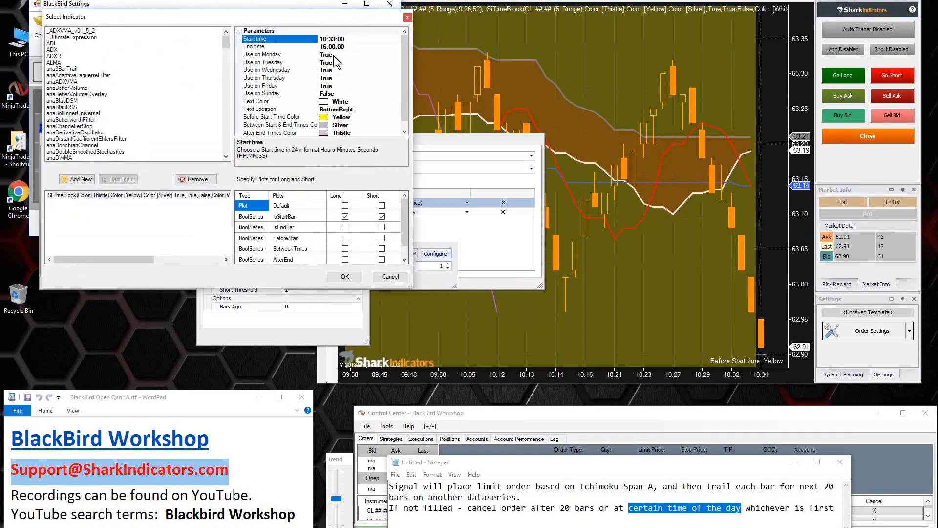
key("BackSpace")
type("6")
left_click(345, 277)
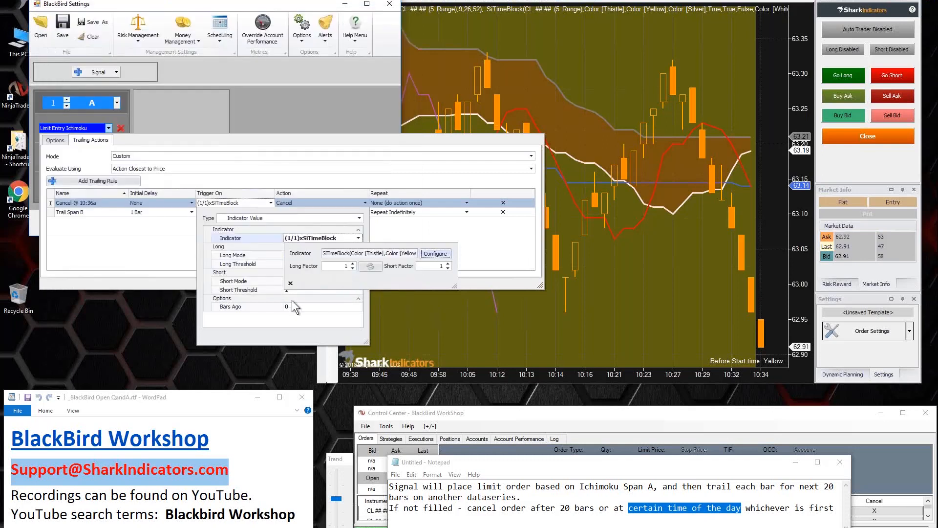
left_click(163, 251)
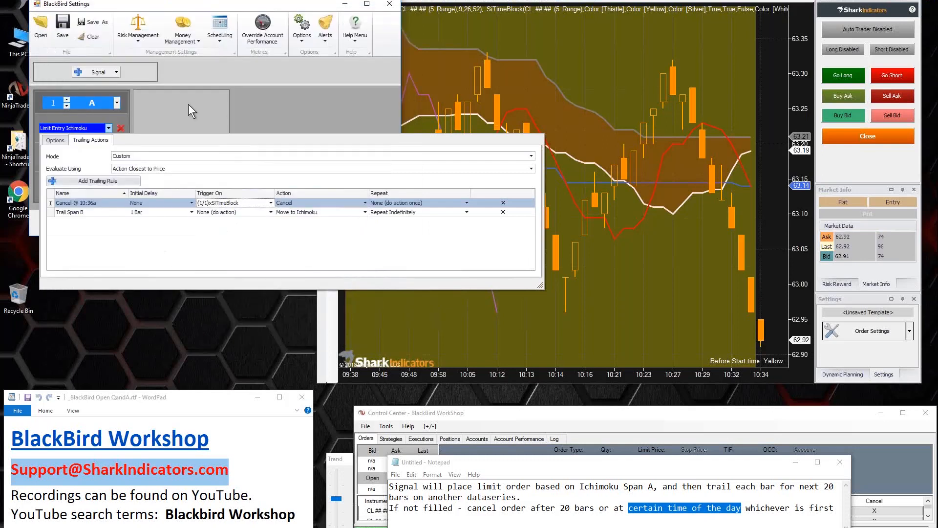
left_click(188, 104)
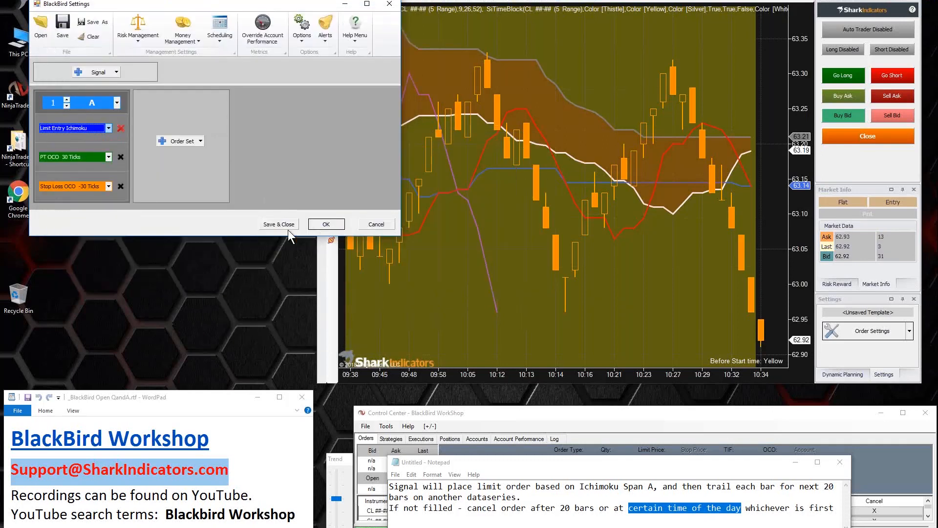
left_click(325, 224)
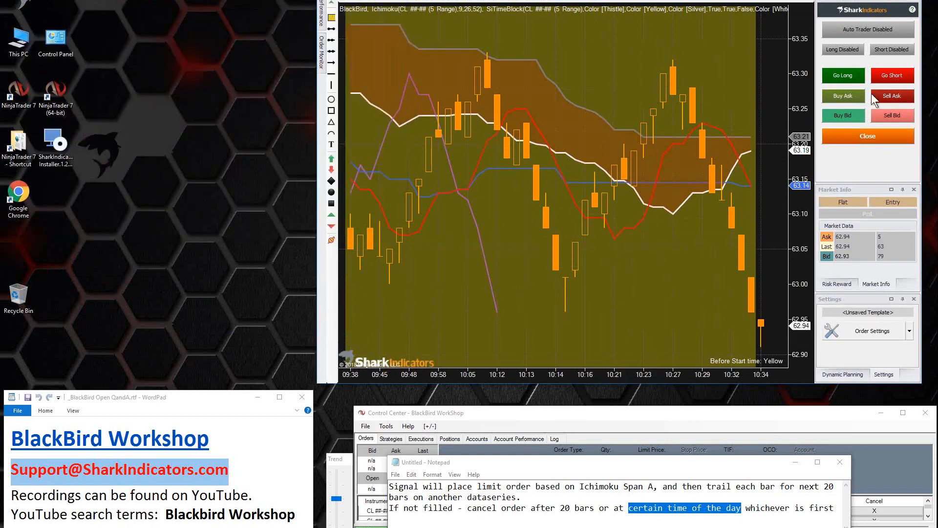
Step: Submit another short limit entry and raise the simulated market trend to its maximum
left_click(893, 77)
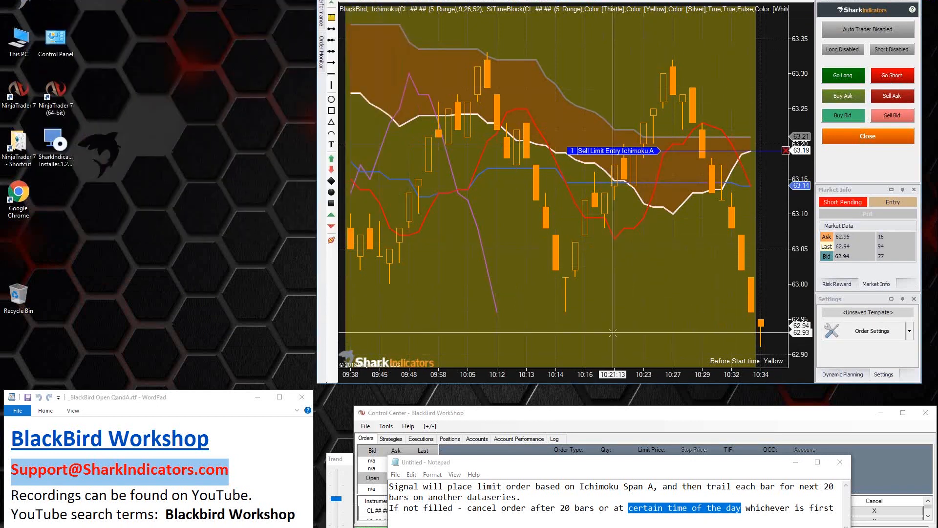
left_click_drag(336, 498, 339, 486)
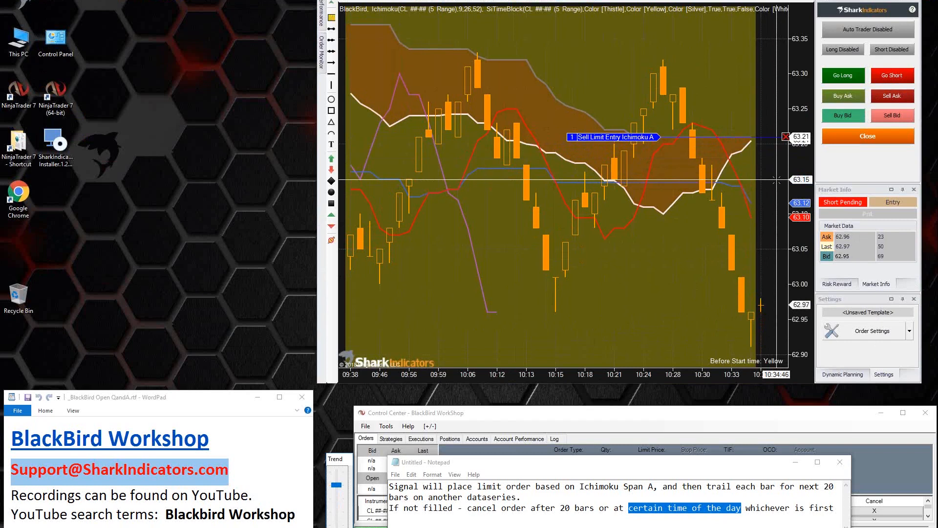
left_click(339, 473)
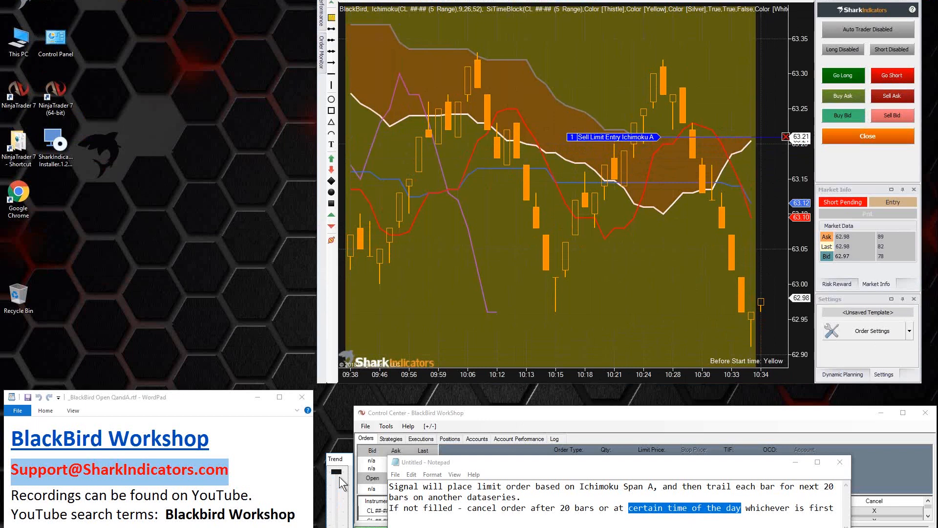
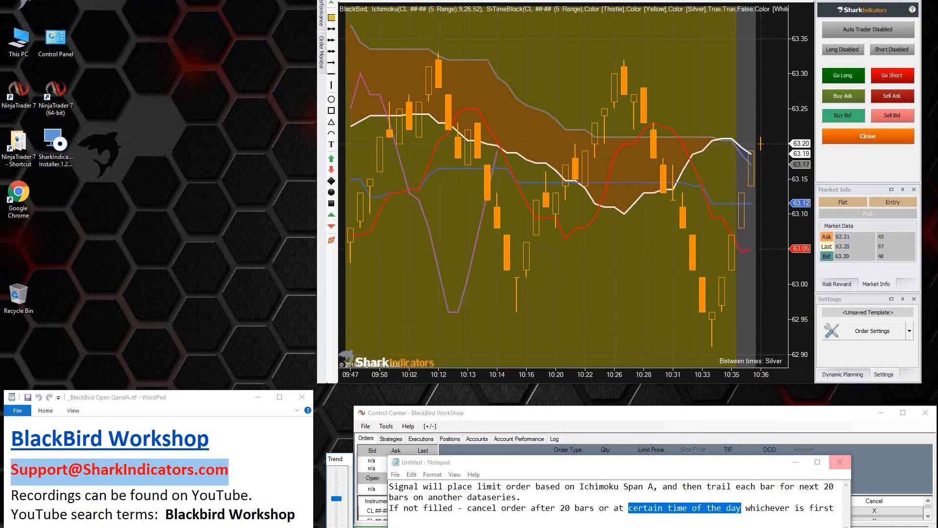
Step: Lower the simulated market trend and examine the short limit entries in the Control Center's orders list against the chart
left_click(338, 517)
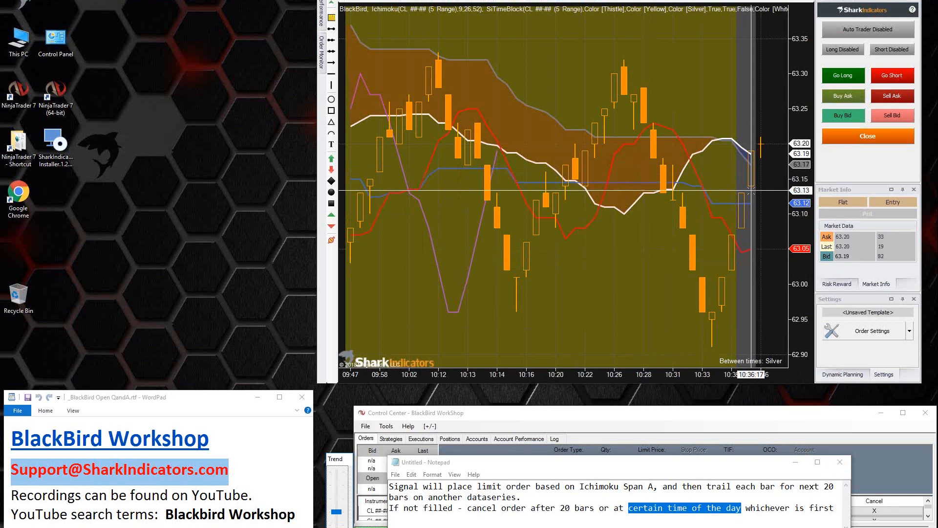
left_click(555, 427)
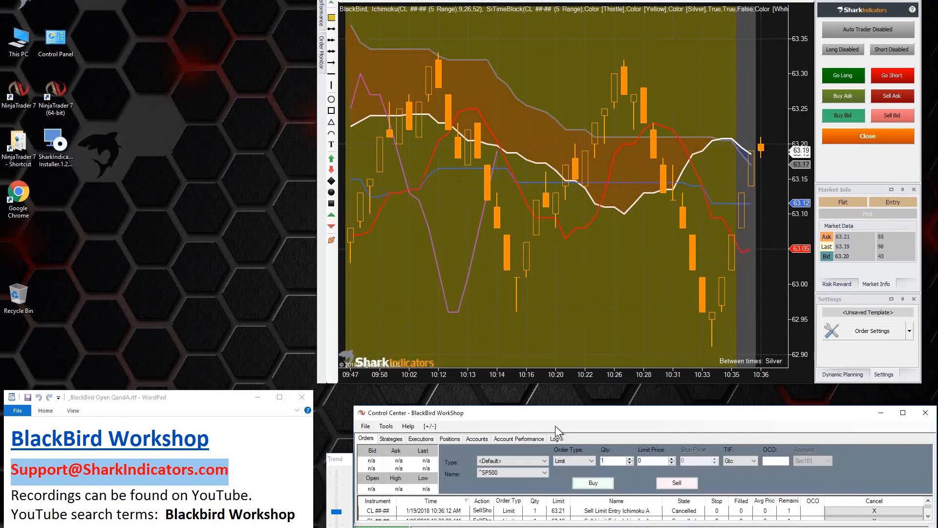
left_click_drag(549, 407, 549, 337)
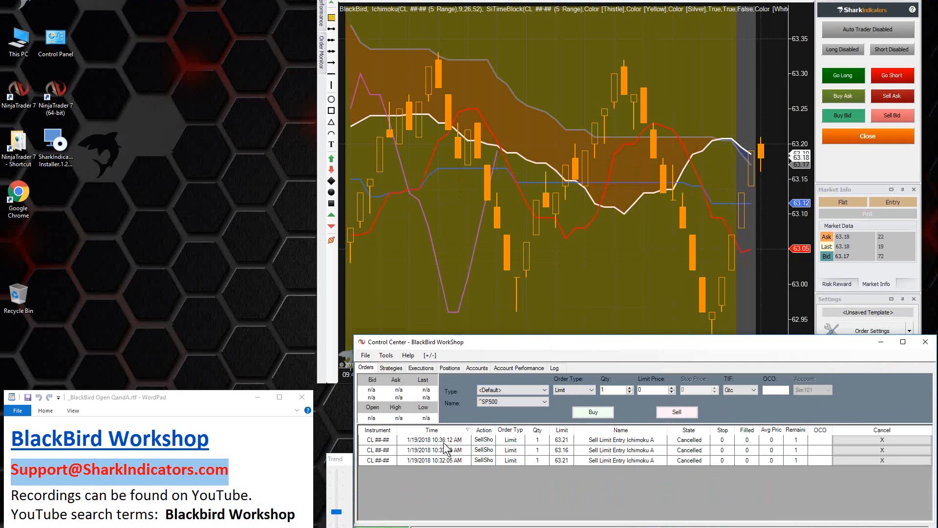
left_click(715, 293)
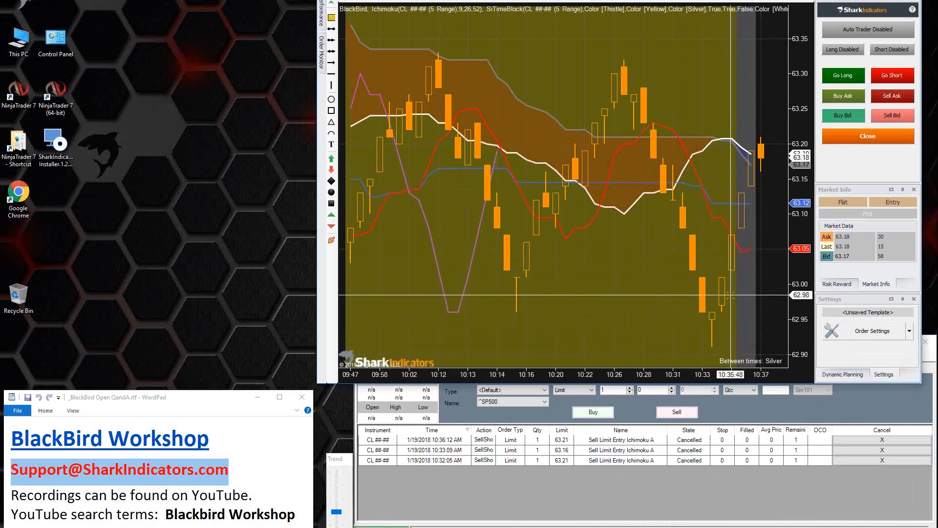
left_click(384, 442)
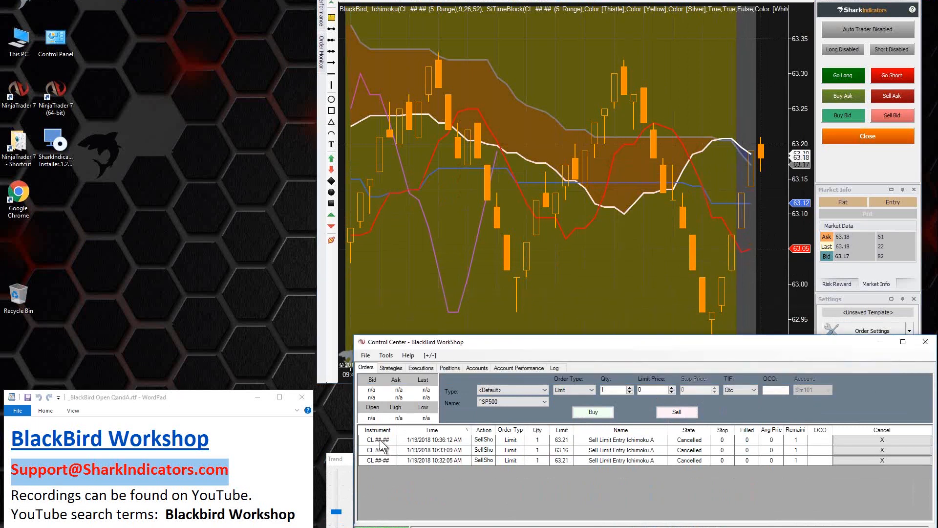
left_click(413, 442)
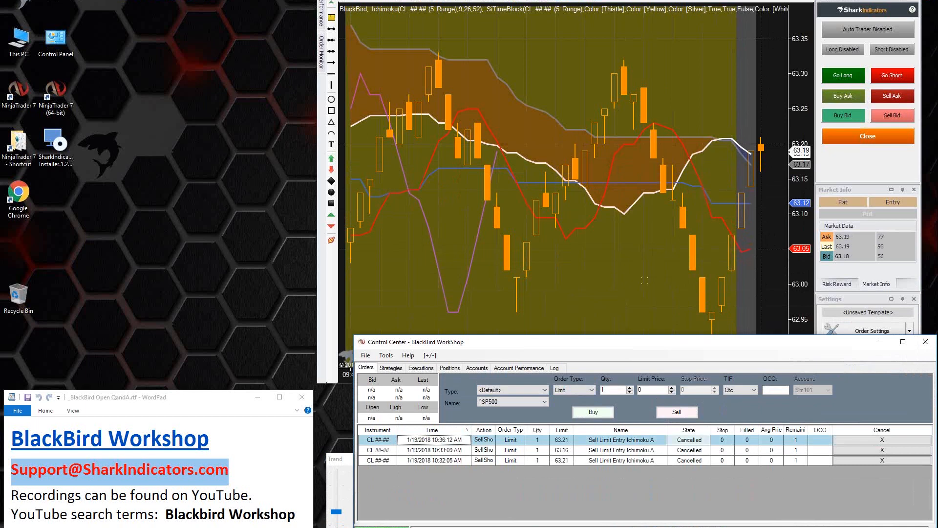
left_click(748, 259)
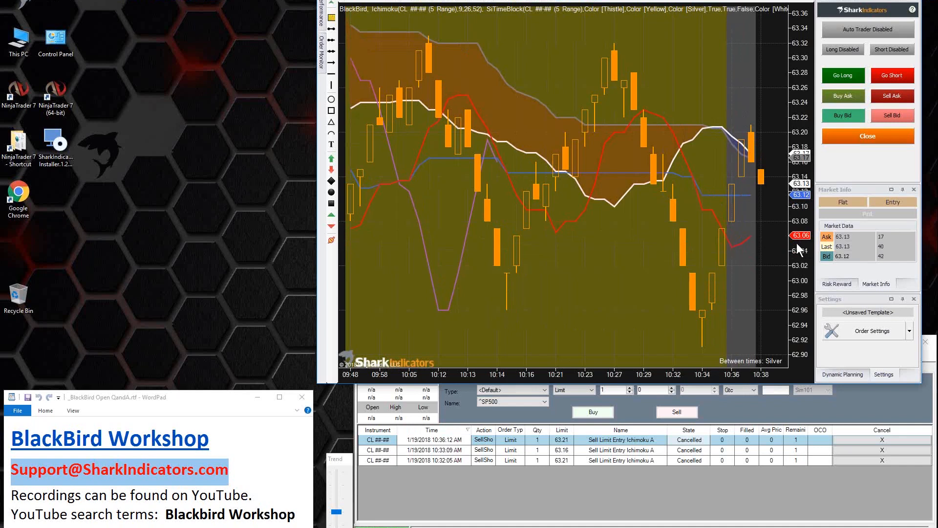
Step: Submit another short limit entry, then raise the simulated market trend and close the pending order
left_click(891, 75)
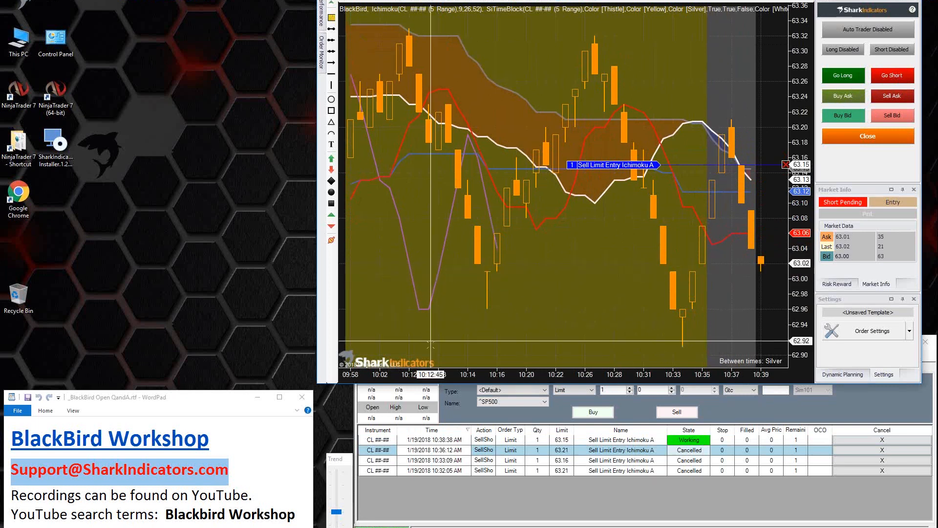
left_click(338, 498)
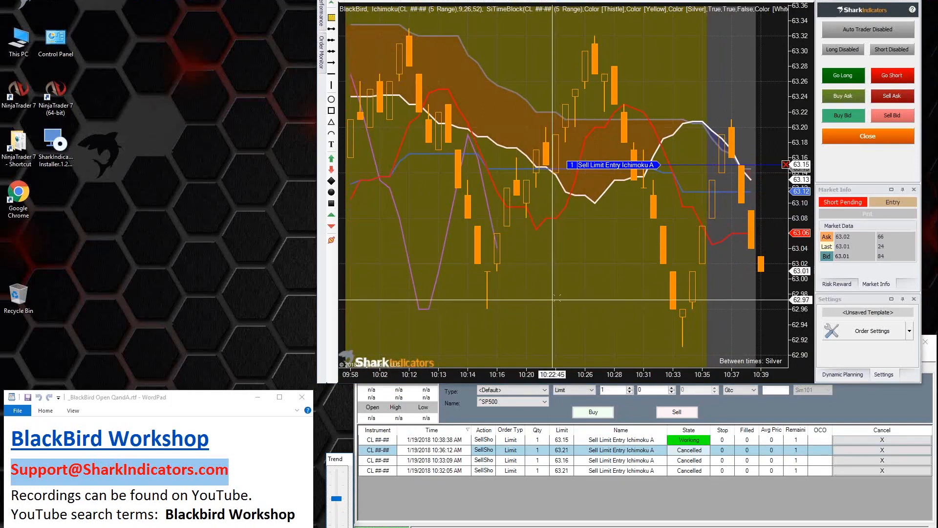
left_click(851, 137)
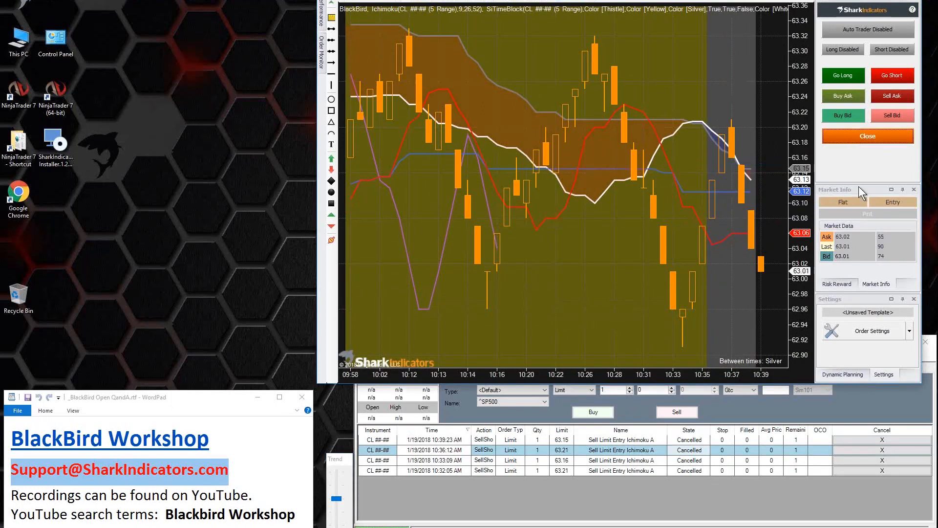
Step: Rename the cancel rule in the limit entry's trailing actions as Cancel @ 10:30a
left_click(856, 332)
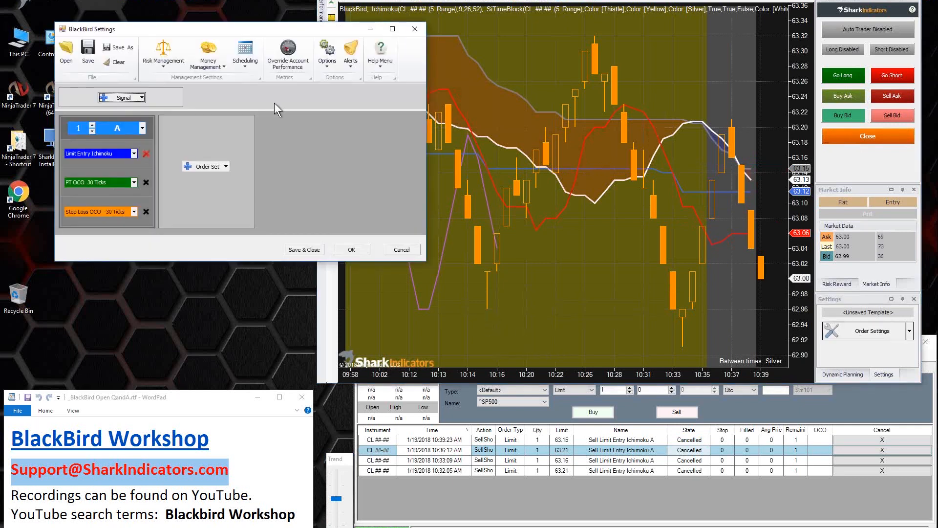
left_click_drag(206, 45, 157, 0)
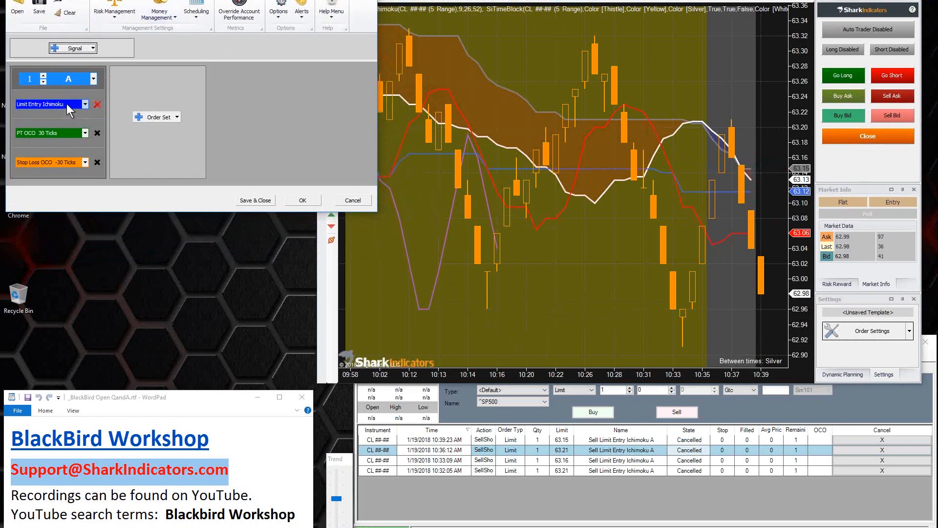
left_click(66, 104)
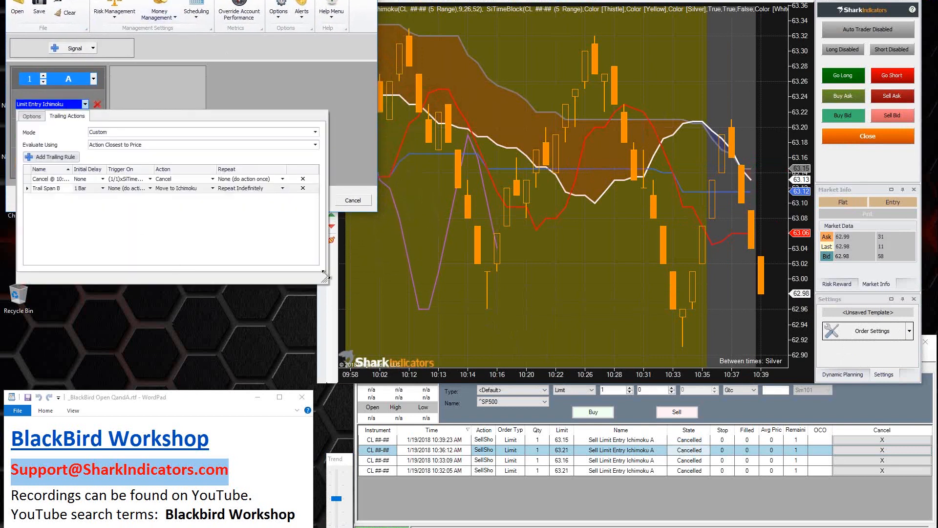
left_click_drag(326, 279, 494, 281)
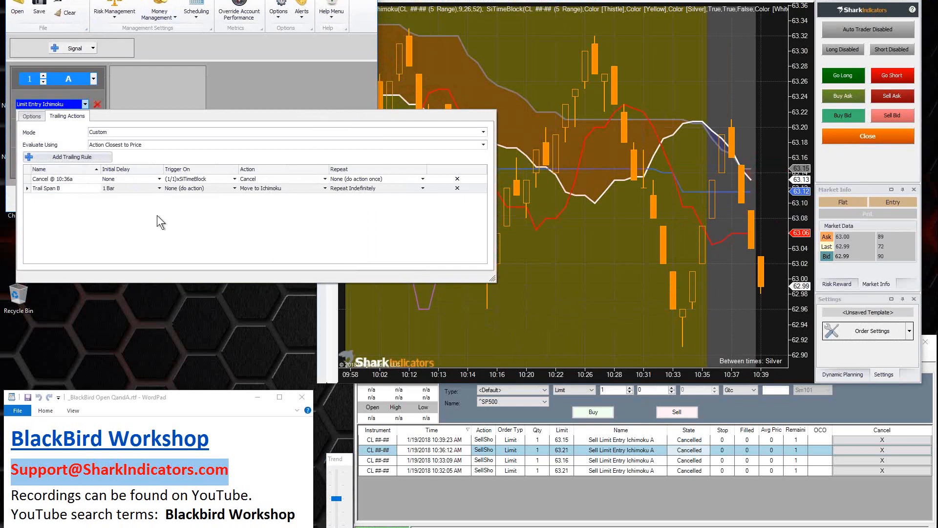
left_click(68, 179)
type("0")
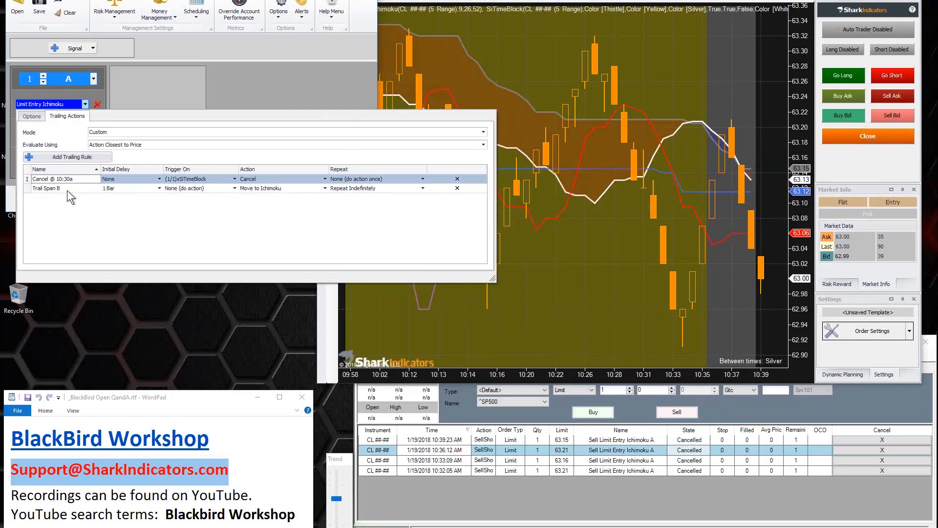
Step: Set the start time of the cancel rule's SiTimeBlock trigger to 10:30:00
left_click(182, 179)
left_click(323, 215)
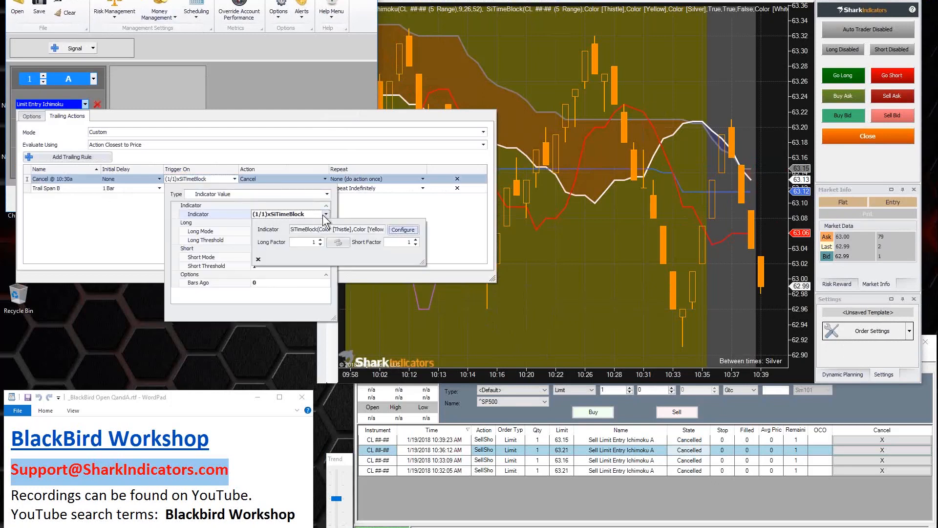
left_click(403, 230)
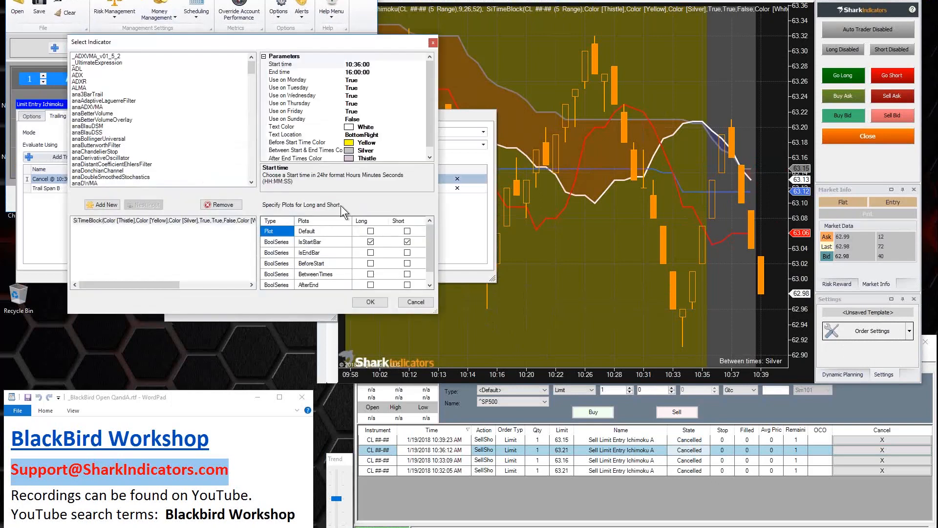
left_click(358, 64)
key("BackSpace")
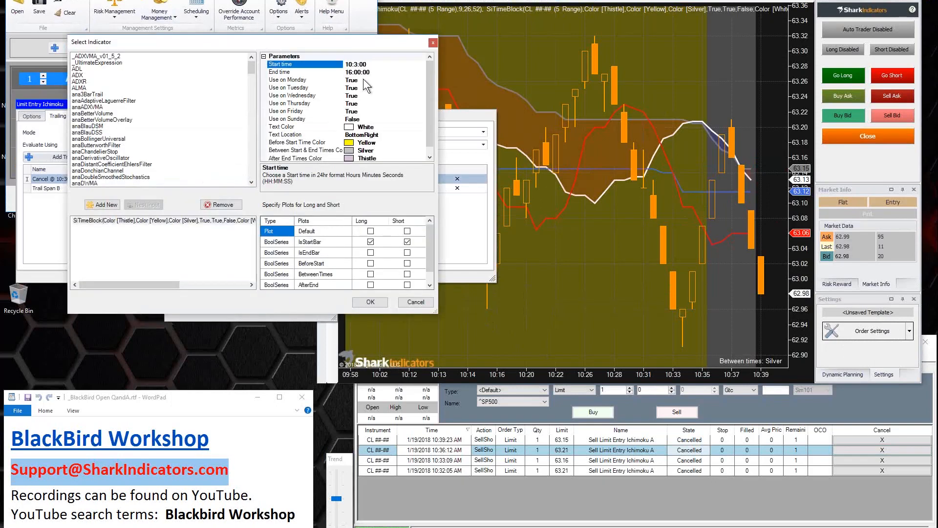
type("0")
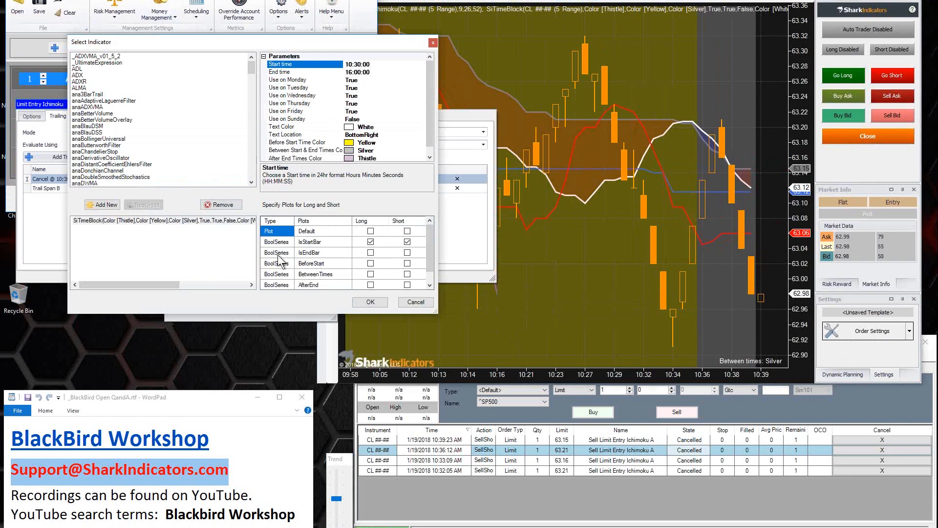
Step: Set the end time of the cancel rule's SiTimeBlock trigger to 12:00:00
left_click(306, 252)
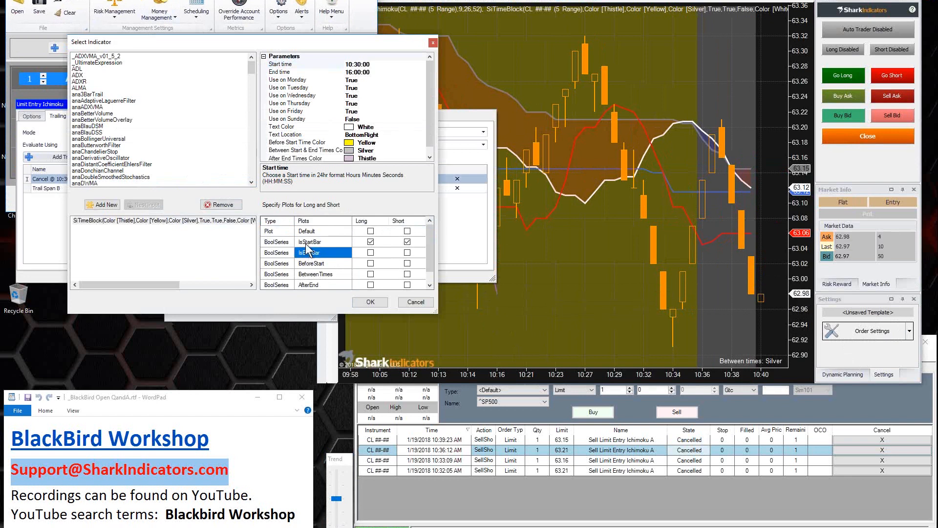
left_click(307, 242)
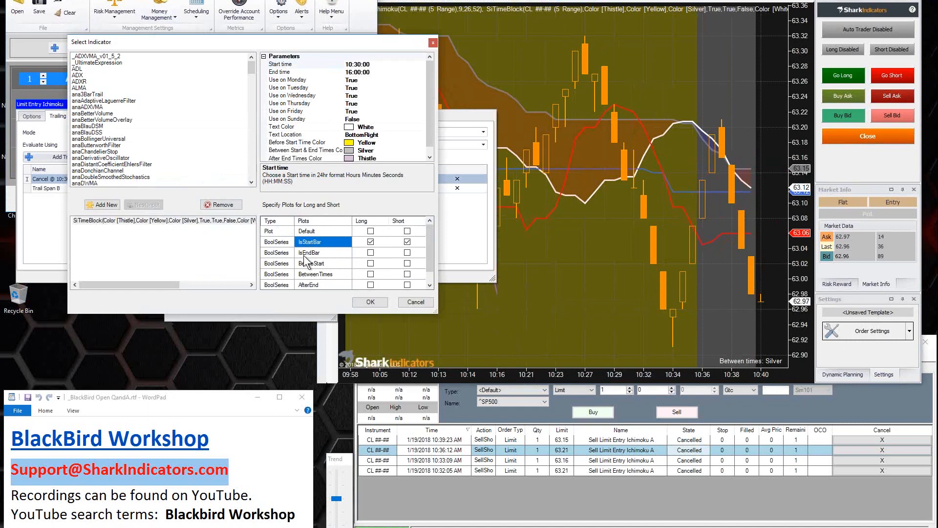
left_click(308, 253)
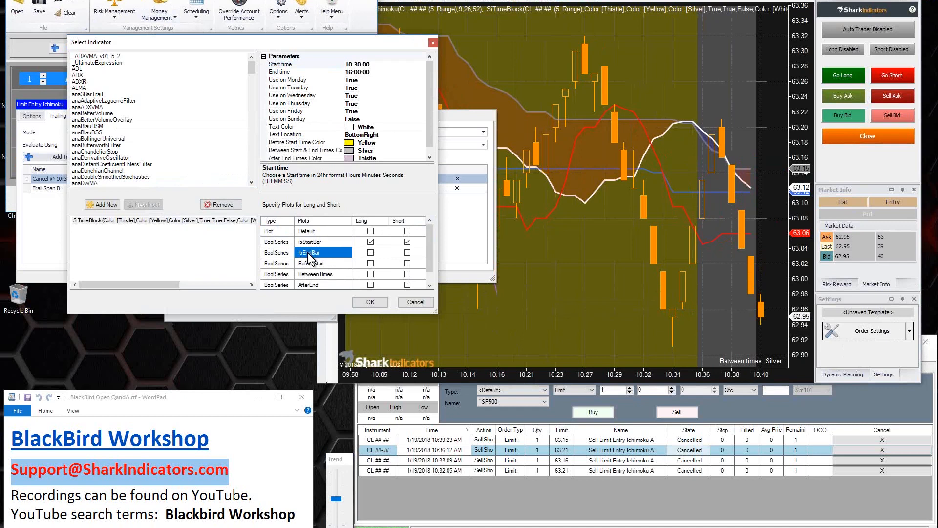
left_click(289, 66)
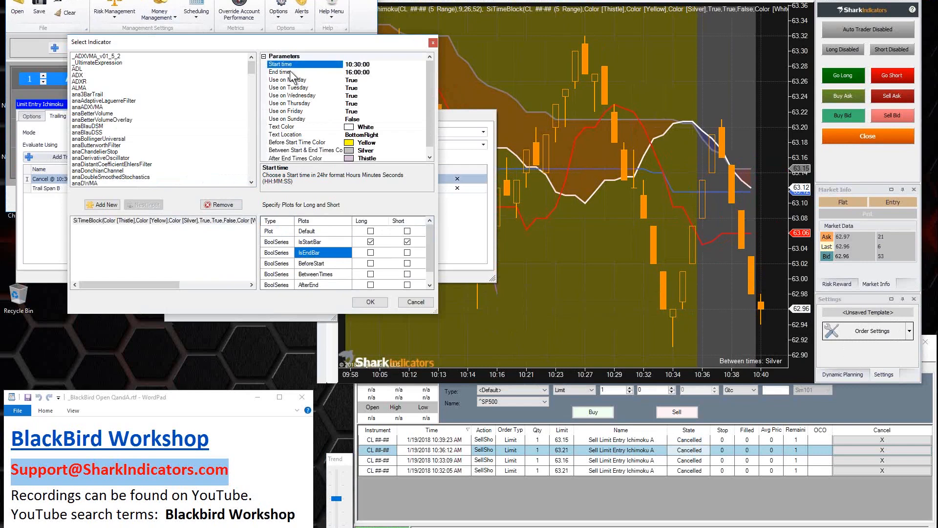
left_click(291, 73)
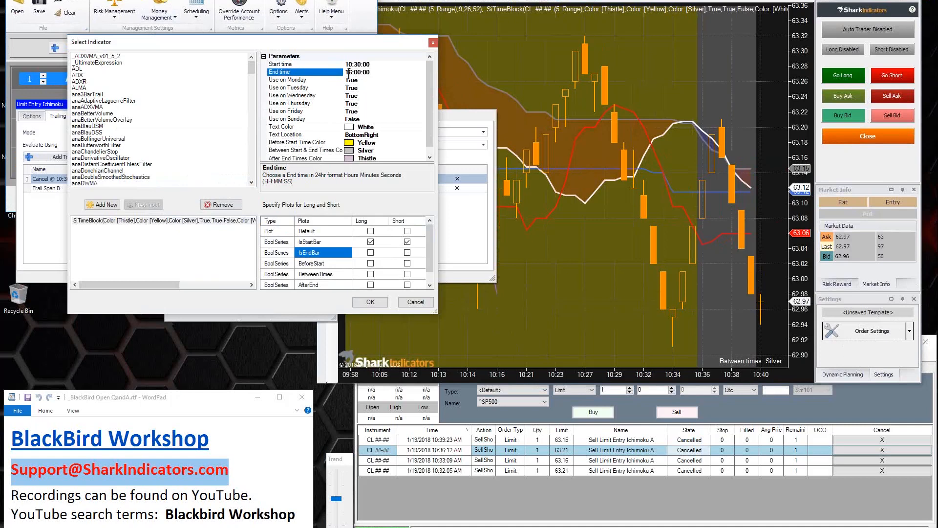
key("Delete")
type("2")
left_click(357, 64)
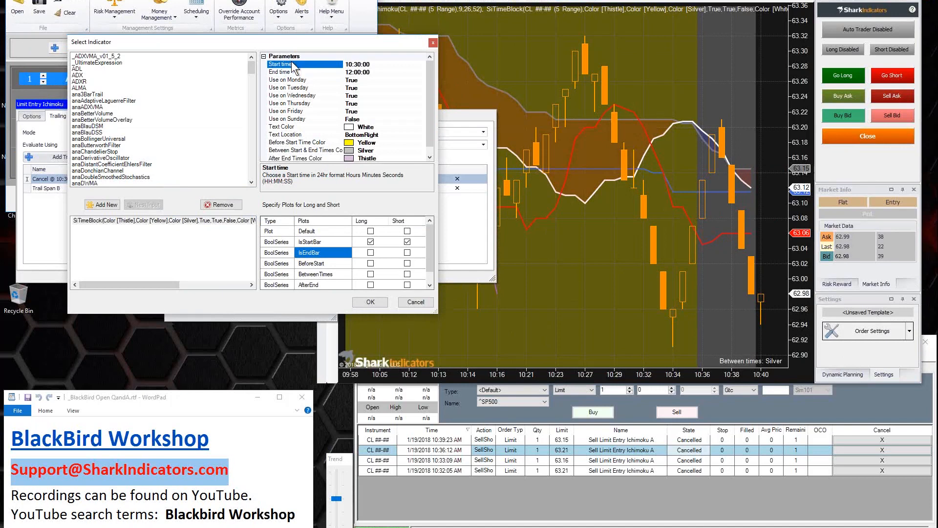
left_click(351, 71)
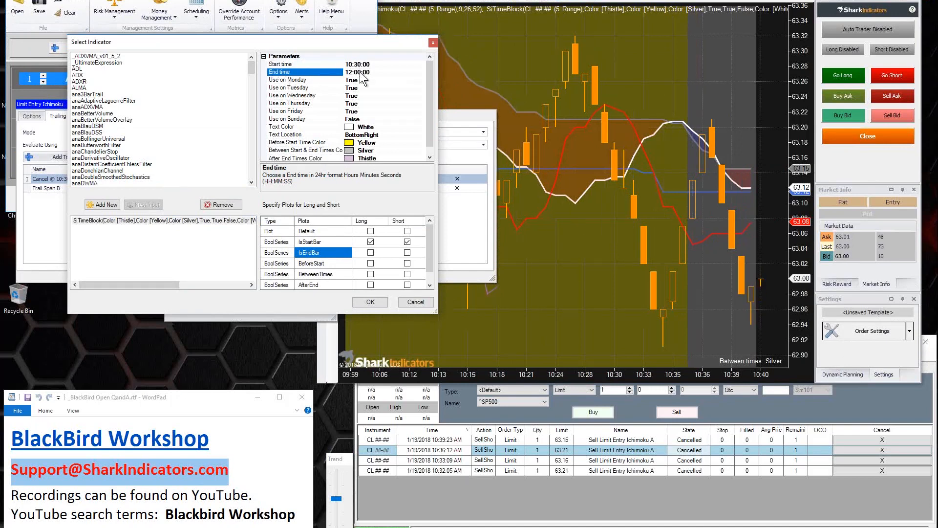
Step: Keep IsStartBar as the trigger's plot for long and short after trying IsEndBar, and accept the indicator configuration
left_click(323, 242)
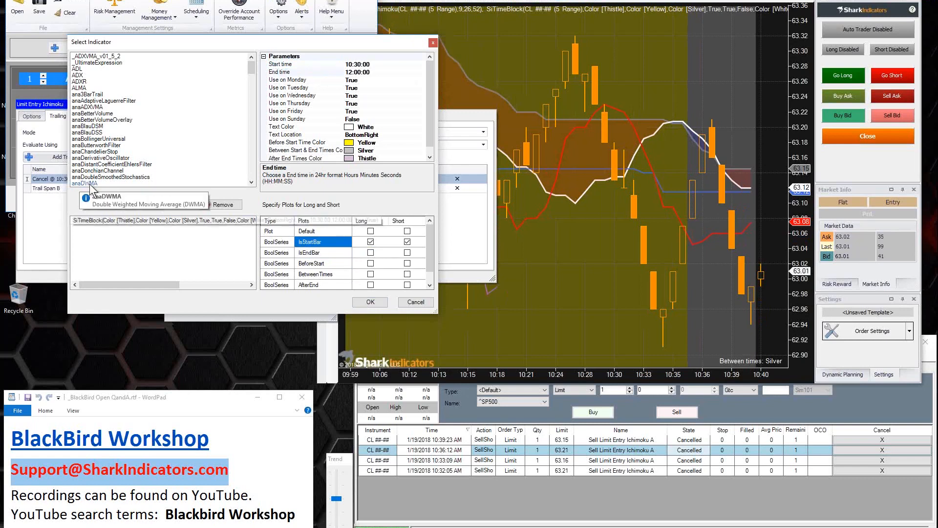
left_click(407, 252)
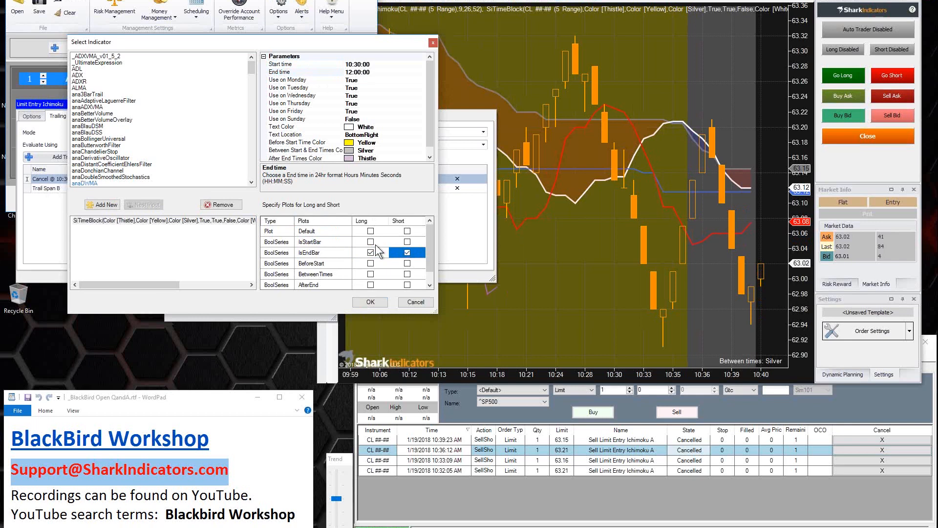
left_click(370, 242)
left_click(406, 242)
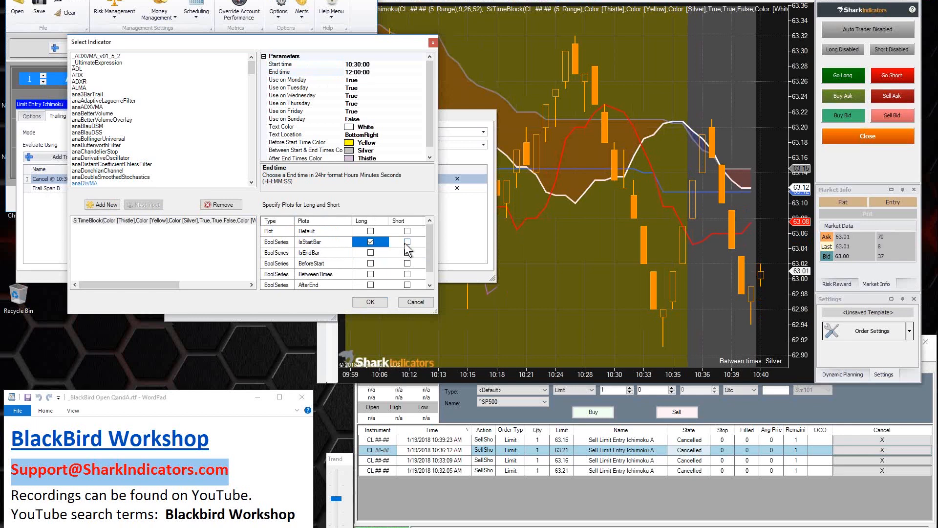
left_click(310, 245)
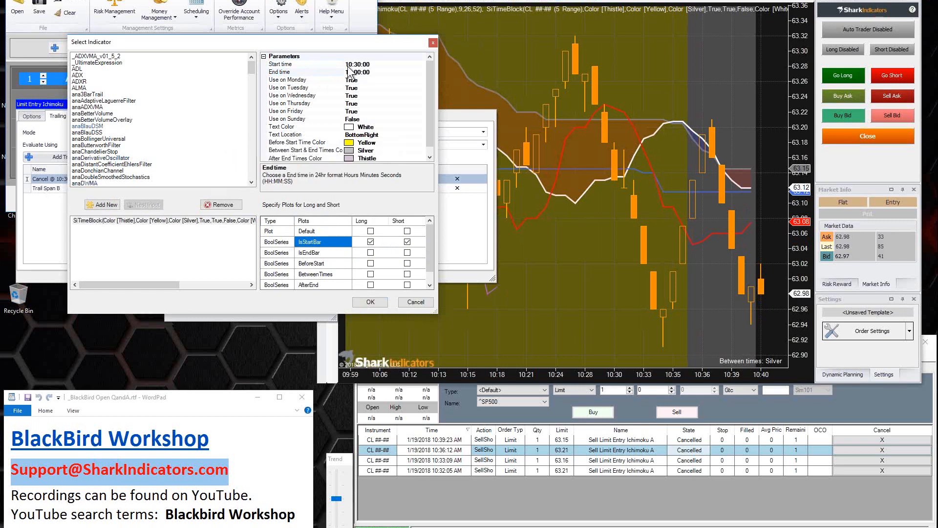
left_click(392, 242)
left_click(370, 302)
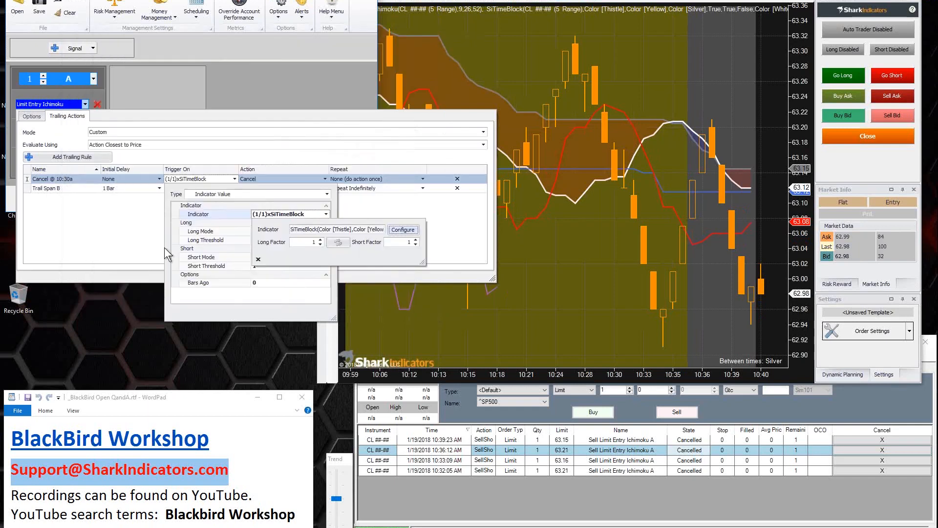
left_click(140, 248)
Step: Add another trailing rule to the limit entry and name it Cancel @ 12:00
left_click(71, 155)
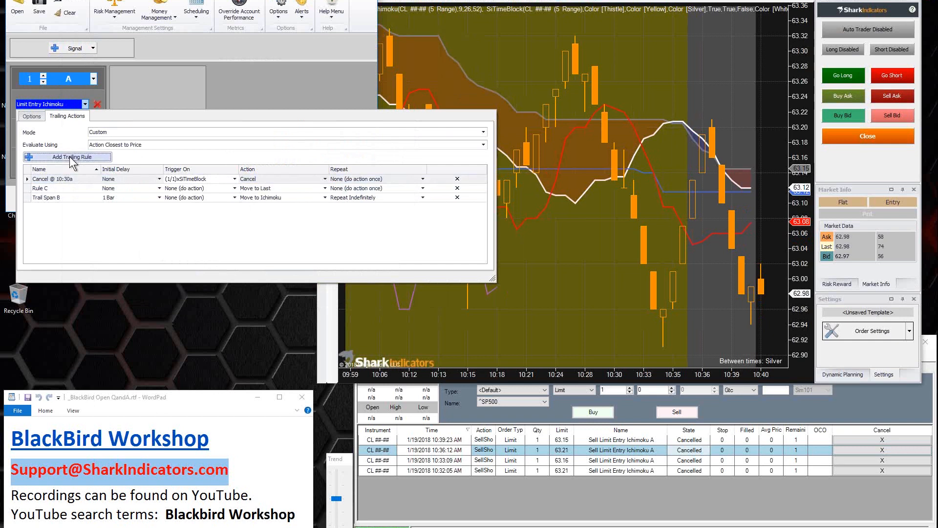
left_click(52, 187)
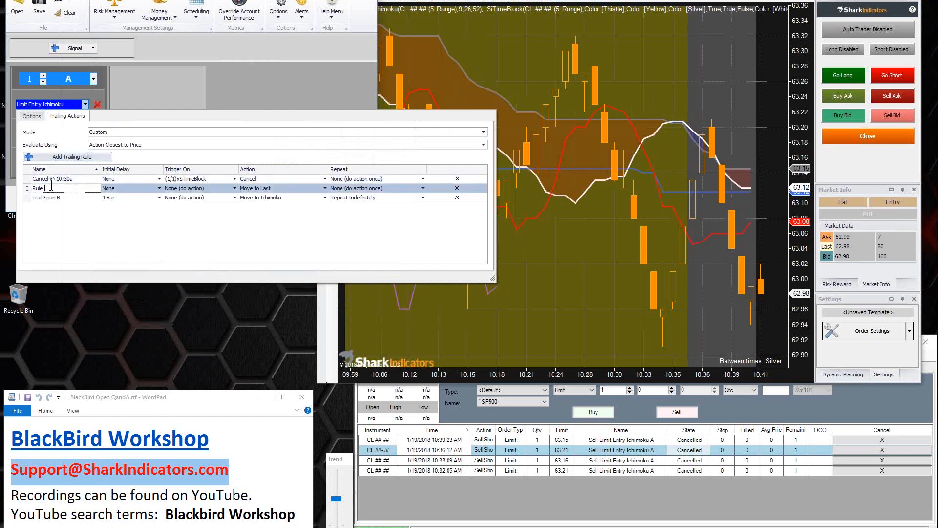
key("ctrl+a")
key("BackSpace")
type("Cancel @ ")
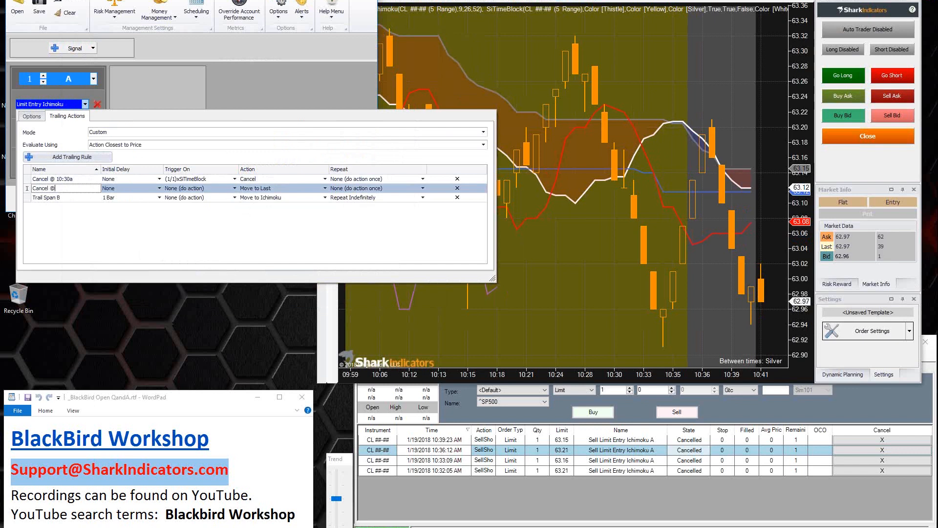
type("12")
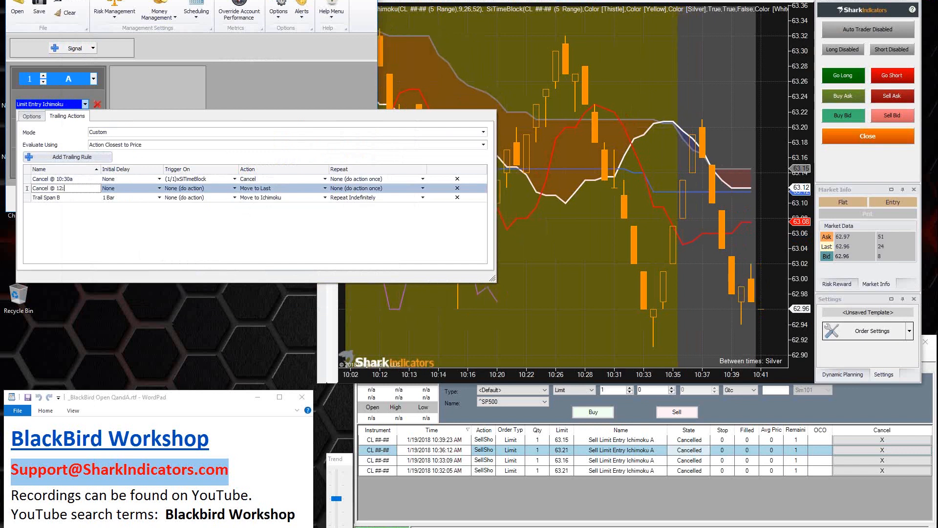
type(":00")
Step: Set the trigger type of the Cancel @ 12:00 rule to Indicator Value
left_click(209, 187)
left_click(243, 204)
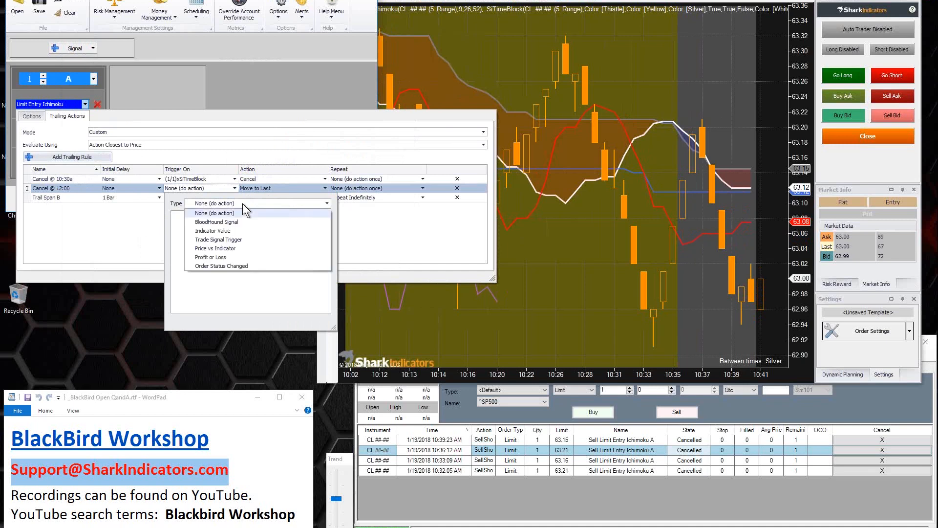
left_click(213, 231)
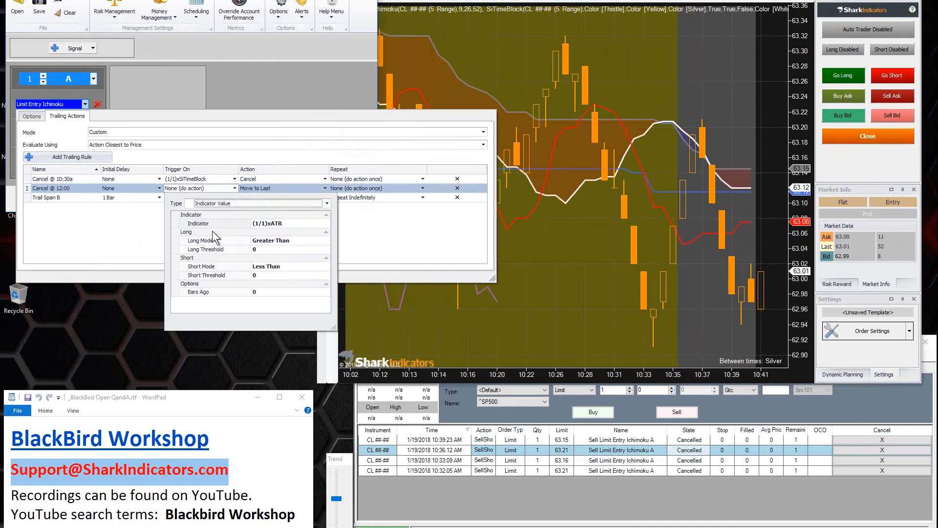
Step: Replace the ATR indicator in the Cancel @ 12:00 rule's trigger with SiTimeBlock
left_click(286, 223)
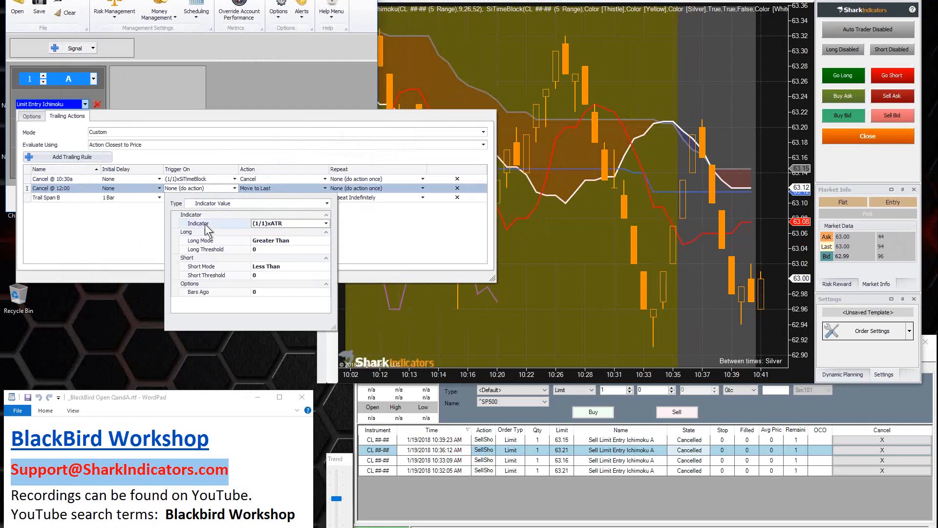
left_click(285, 222)
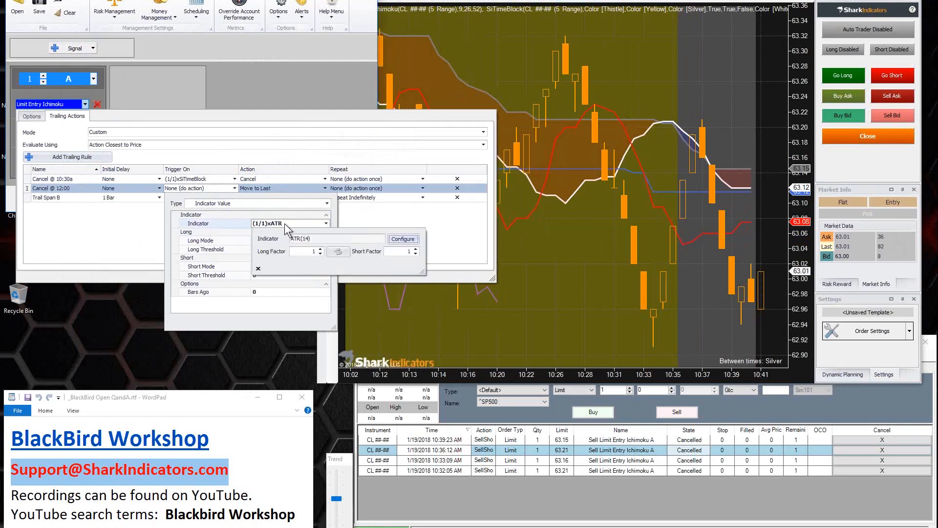
left_click_drag(292, 239, 314, 238)
left_click(394, 240)
left_click(112, 185)
key("s")
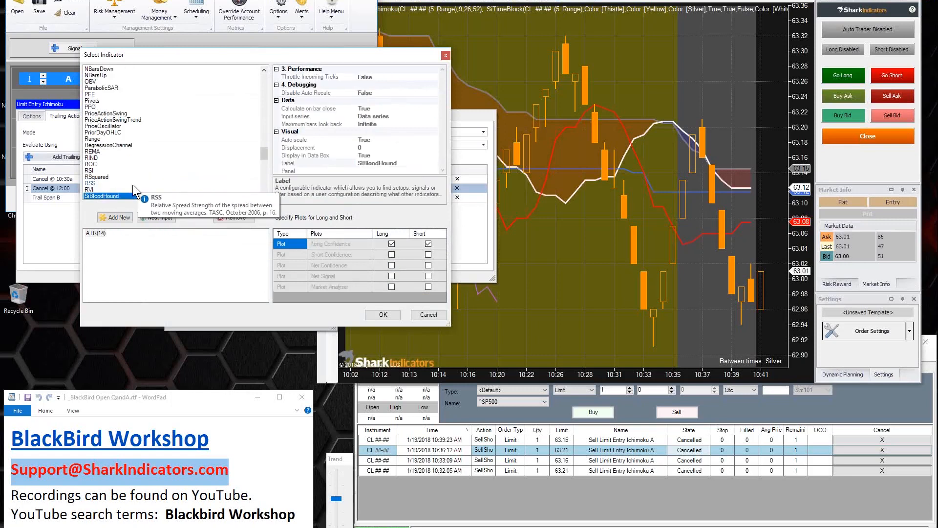
scroll(133, 185, "down", 2)
scroll(133, 185, "down", 1)
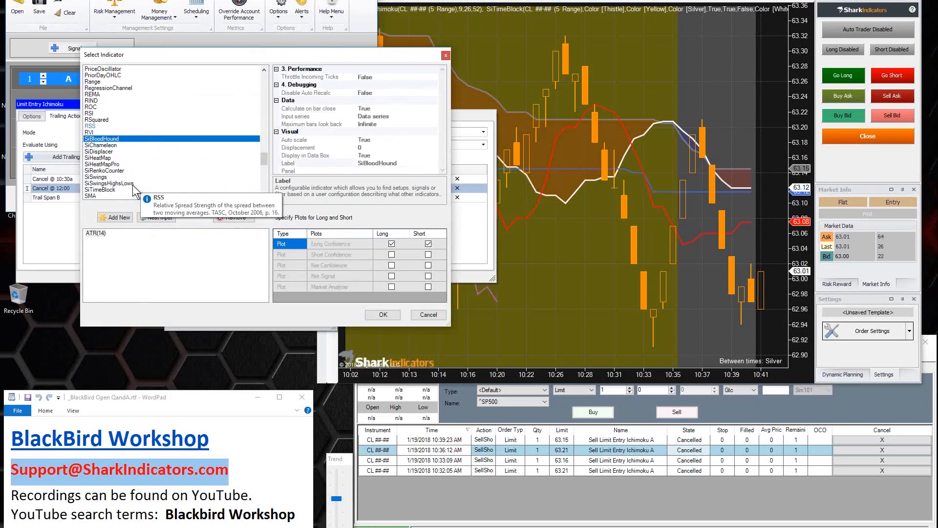
left_click(103, 190)
double_click(104, 190)
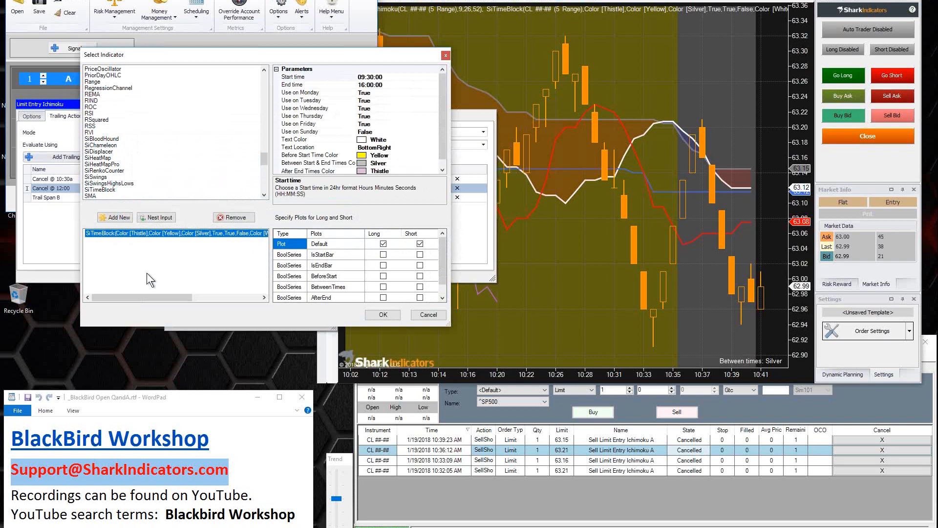
left_click(109, 233)
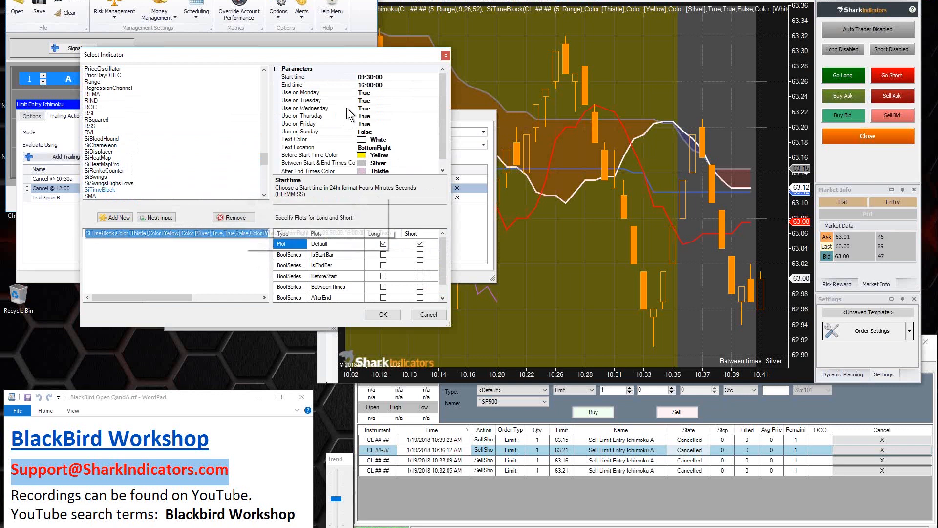
Step: Set the start time of the new SiTimeBlock trigger to 12:00:00
left_click(362, 76)
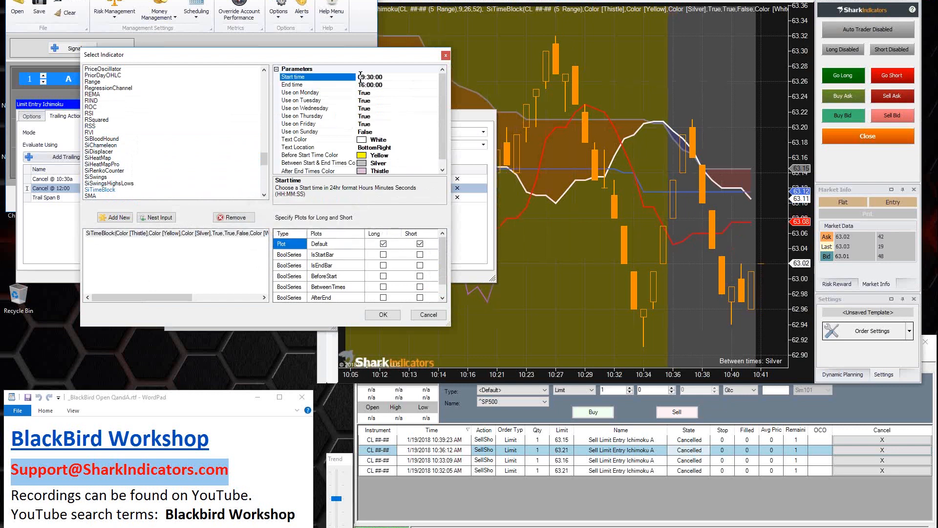
left_click(360, 76)
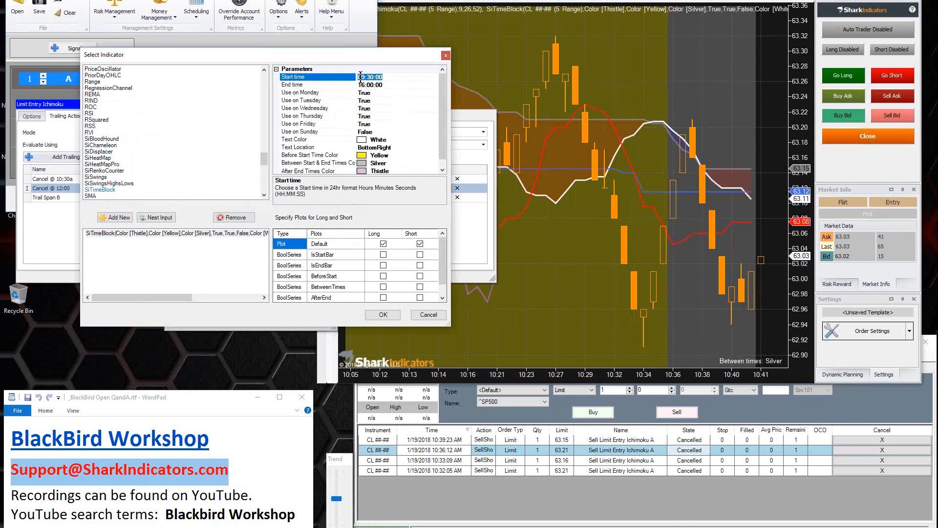
left_click(363, 85)
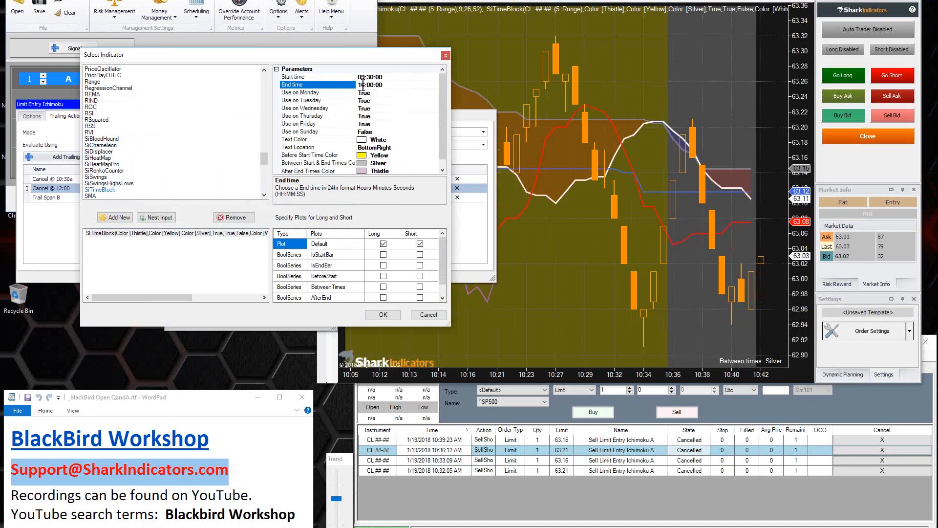
left_click(362, 77)
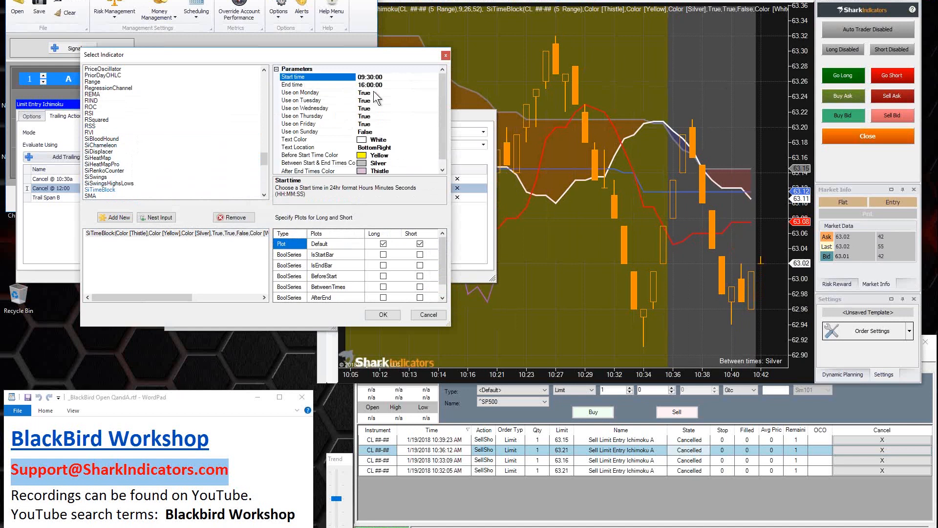
type("12")
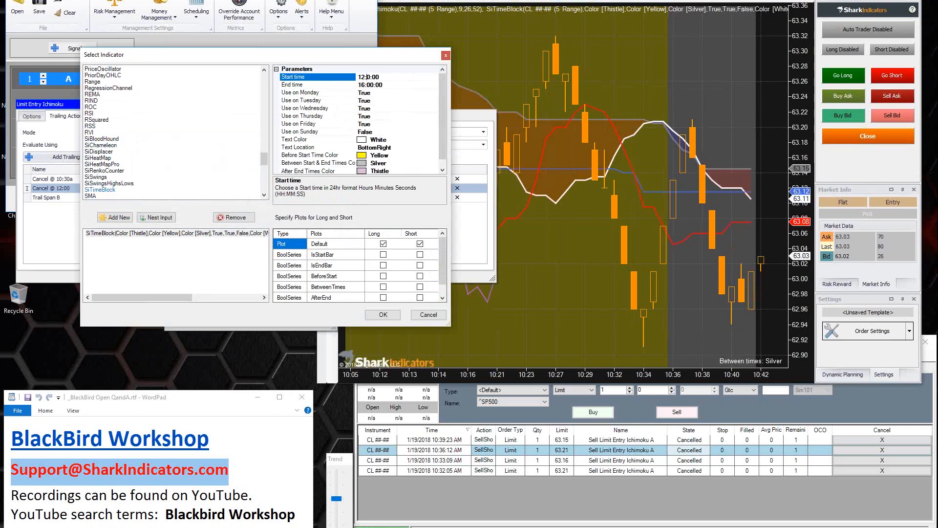
type("0")
Step: Use IsStartBar as the trigger's plot for both long and short
left_click(335, 257)
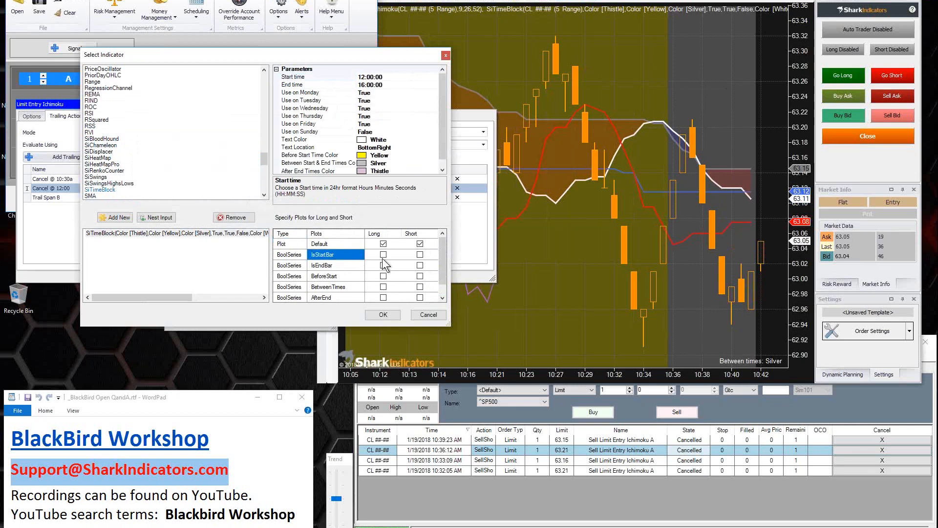
left_click(383, 255)
left_click(419, 254)
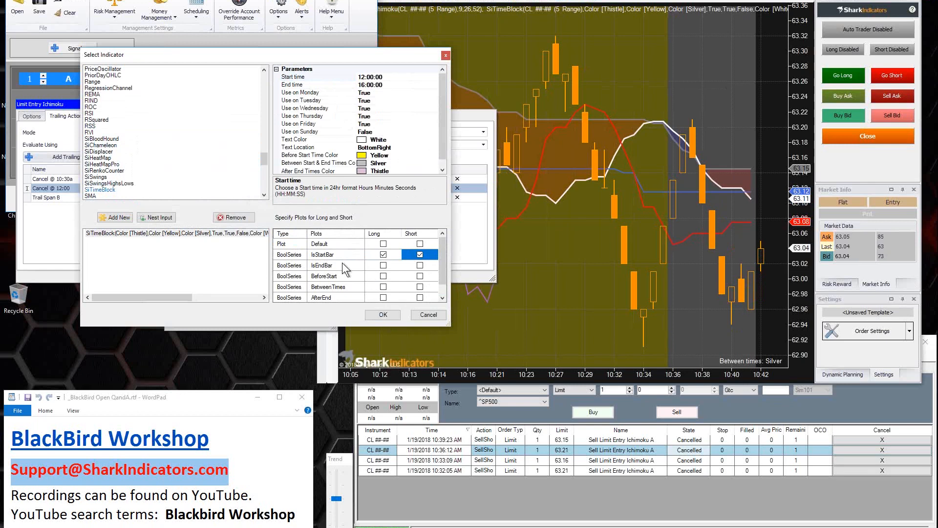
Step: Try a SiTimeBlock window for the Cancel @ 12:00 rule with start time 10:30:00 and end time 12:00:00
left_click(363, 79)
key("BackSpace")
type("0")
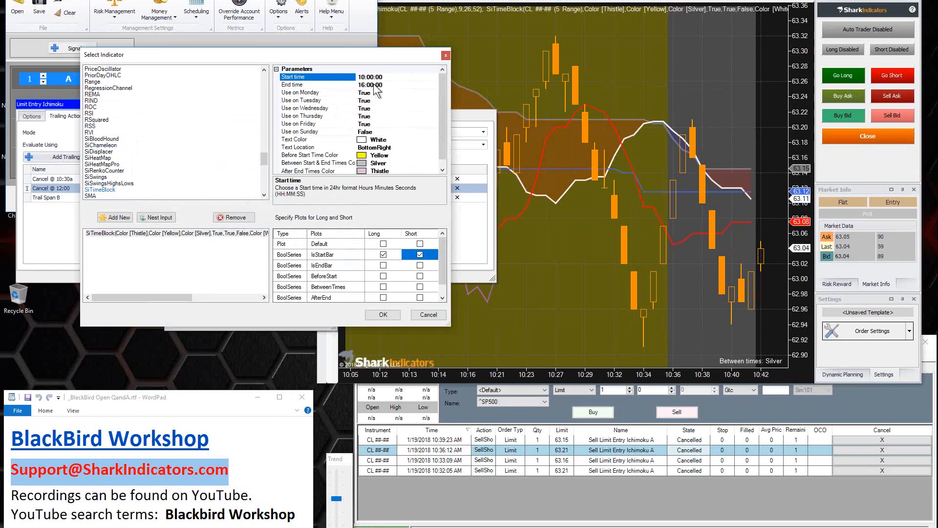
key("Delete")
type("3")
left_click(361, 85)
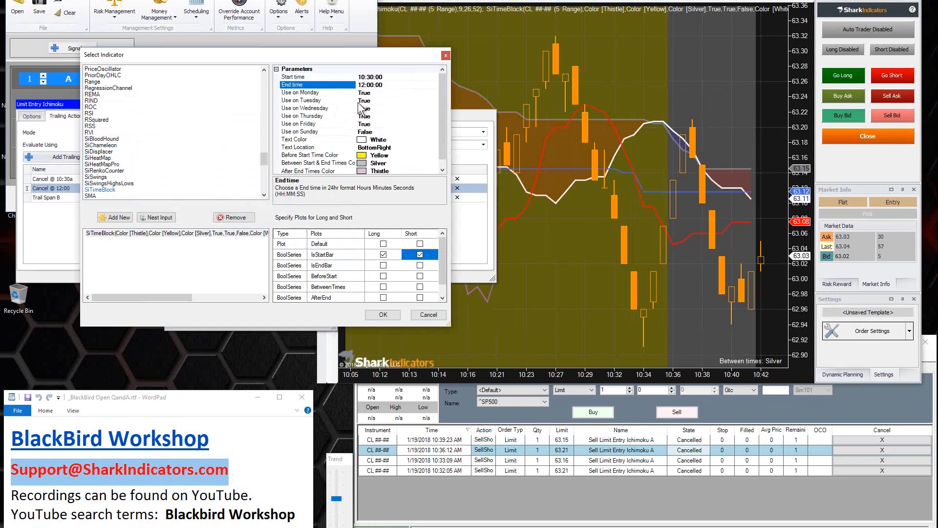
left_click(103, 233)
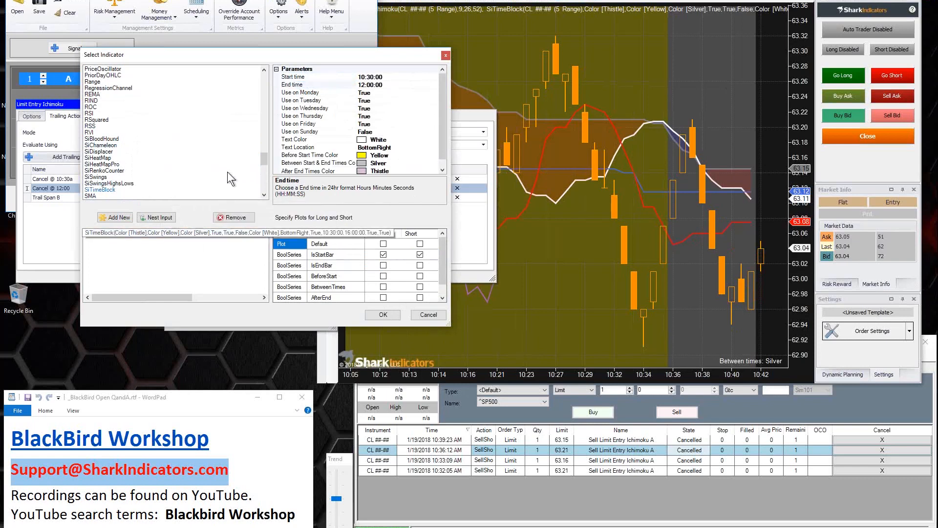
left_click_drag(217, 54, 532, 199)
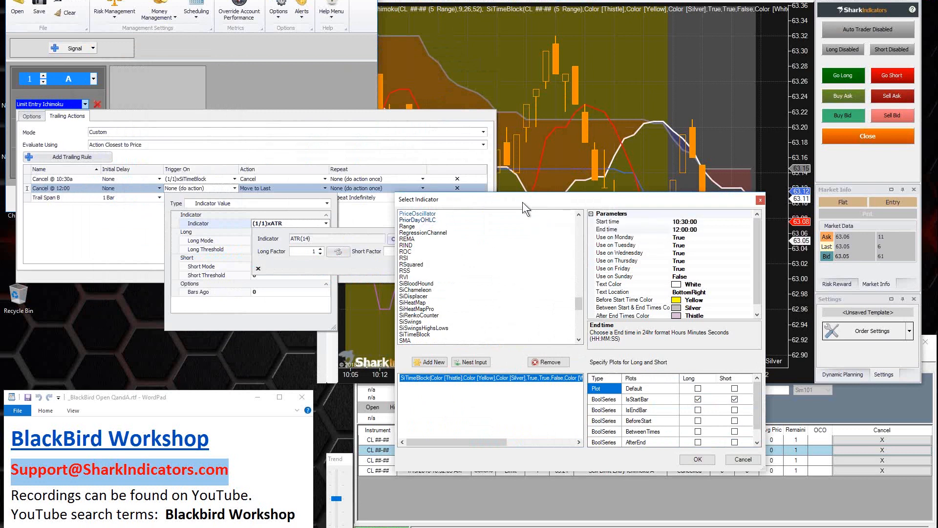
left_click_drag(522, 202, 248, 104)
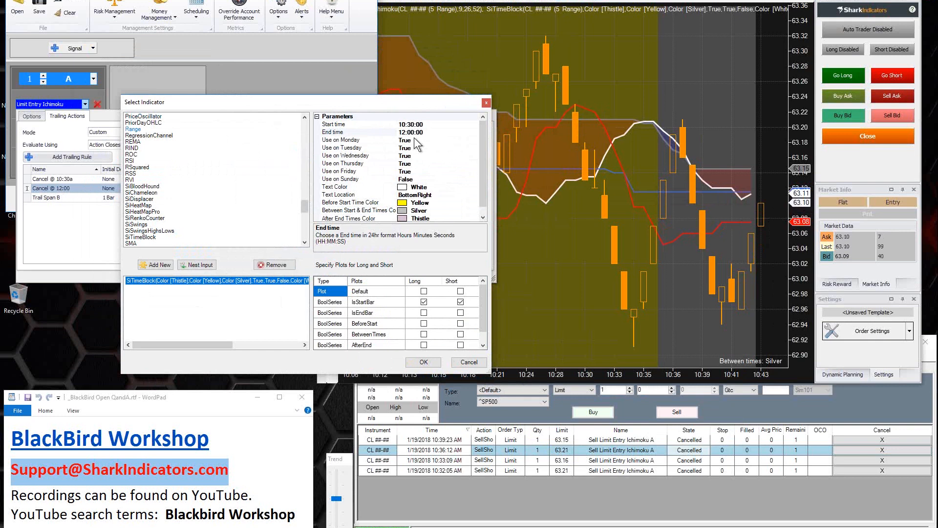
Step: Switch the trigger's plot to IsEndBar for both long and short
left_click(360, 126)
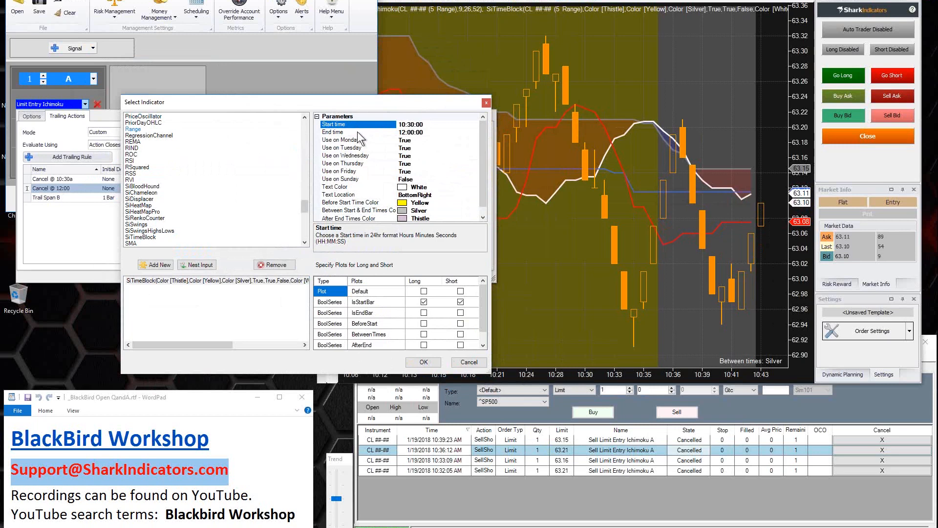
left_click(357, 132)
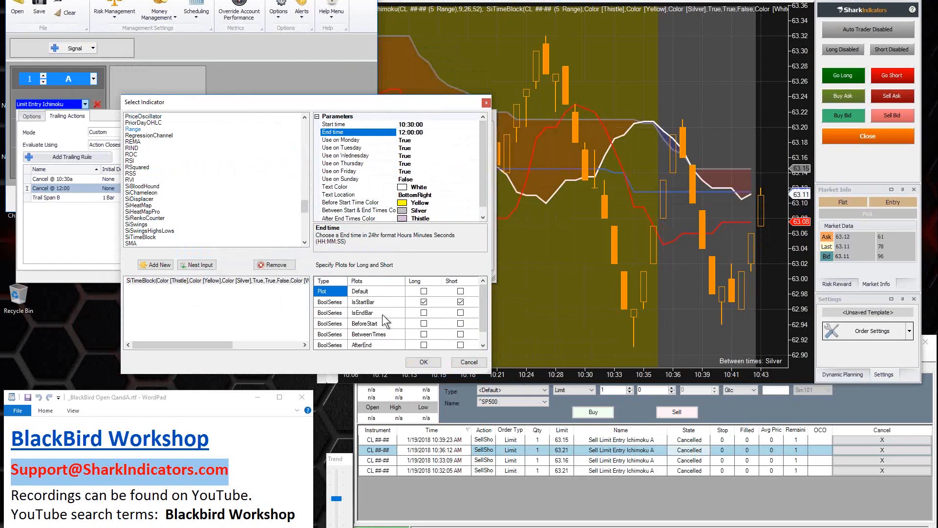
left_click(382, 314)
left_click(423, 314)
left_click(444, 316)
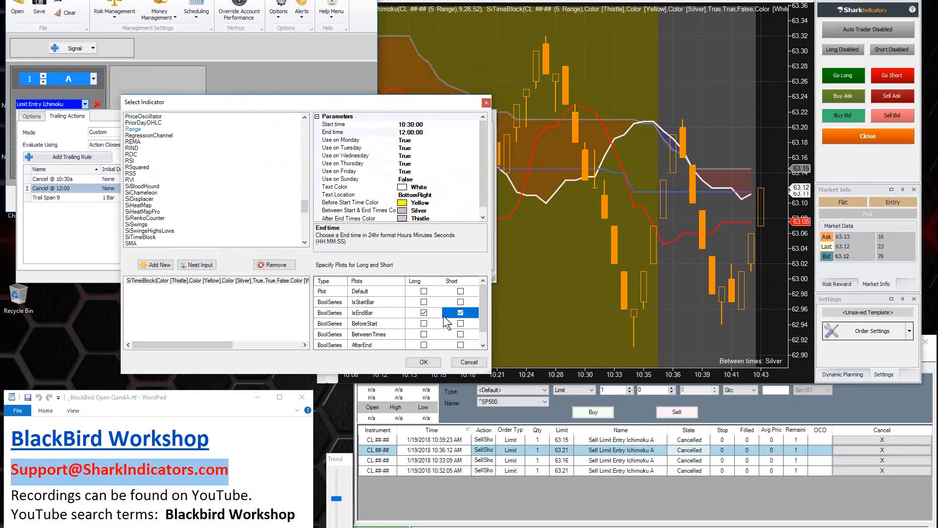
left_click(364, 313)
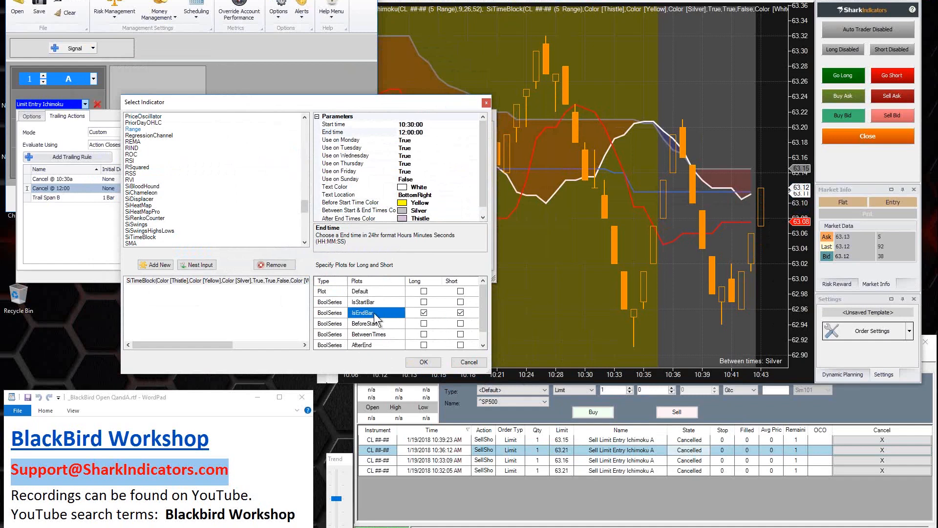
Step: Set the end time of the Cancel @ 12:00 rule's SiTimeBlock back to 16:00:00
left_click(380, 131)
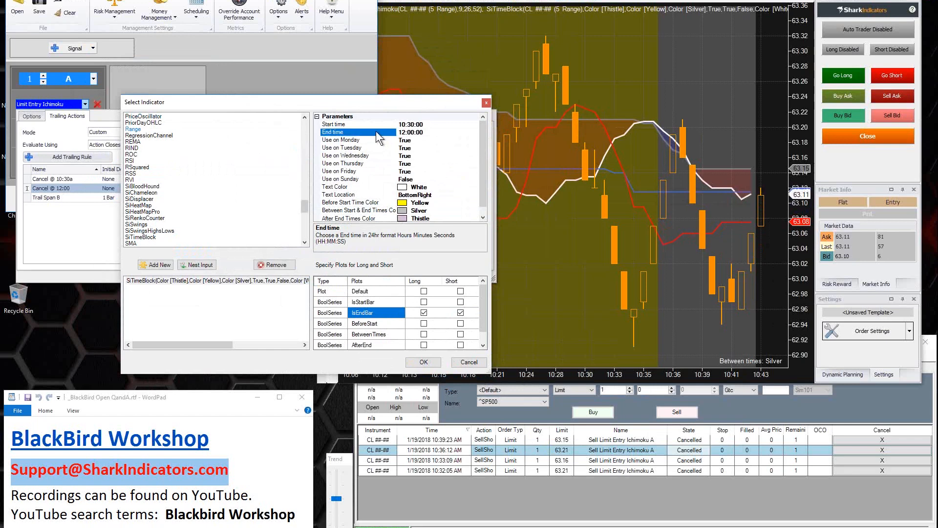
left_click_drag(399, 131, 432, 135)
left_click(403, 135)
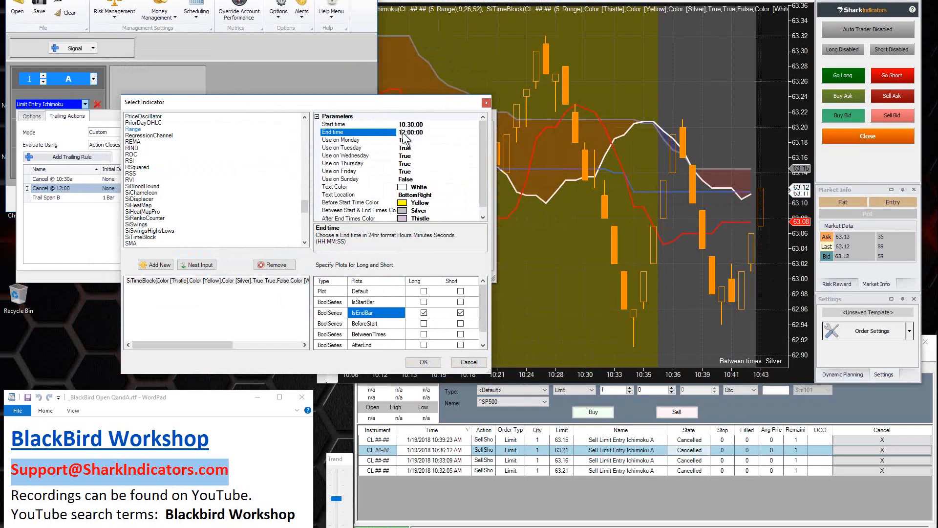
key("Delete")
type("5")
key("Return")
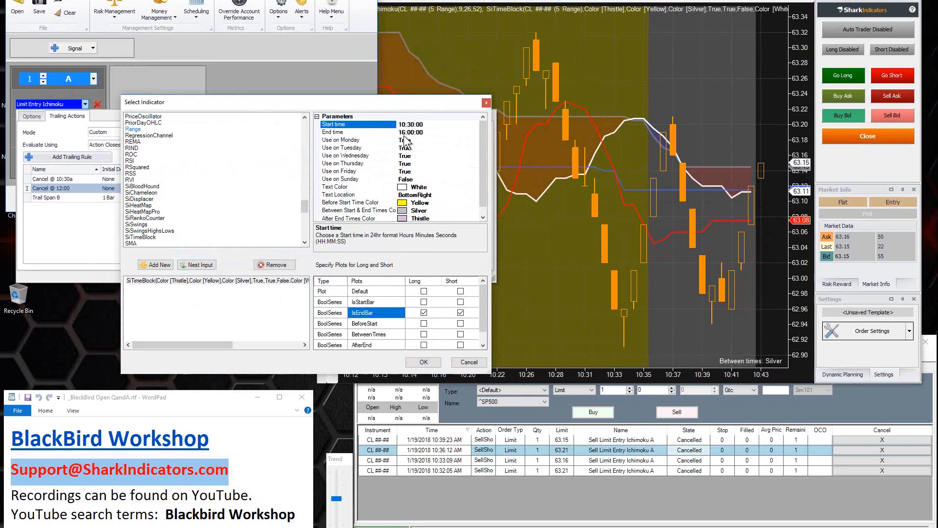
Step: Set the SiTimeBlock start time back to 12:00:00
key("Delete")
type("2")
key("Delete")
type("0")
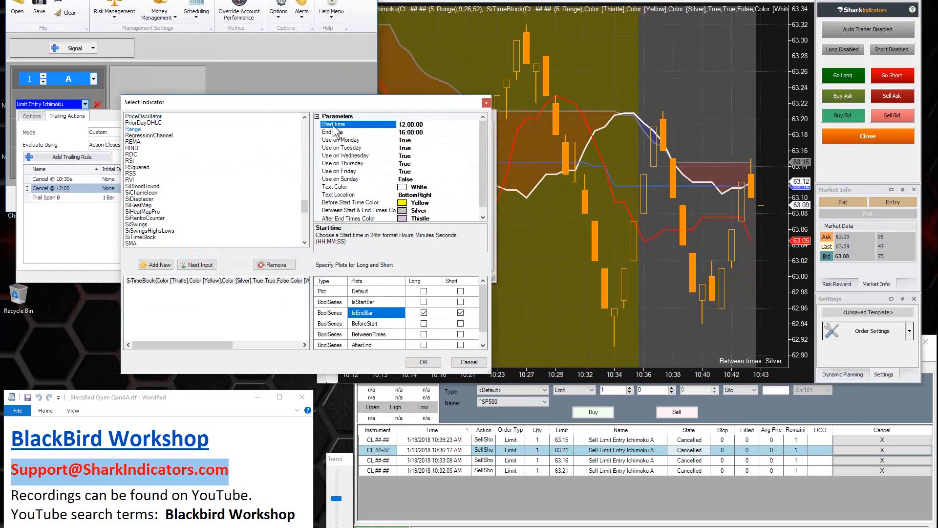
Step: Switch the Cancel @ 12:00 trigger's plot back to IsStartBar for long and short
left_click(424, 302)
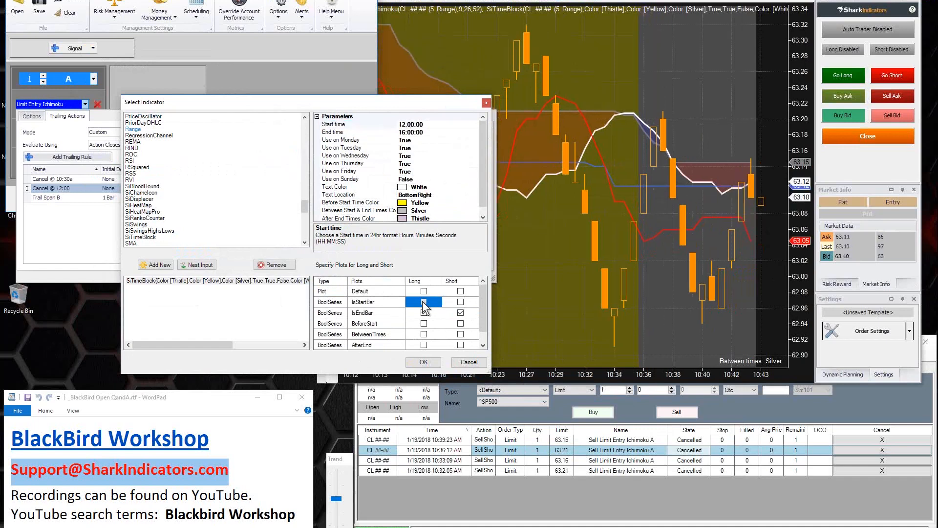
left_click(461, 301)
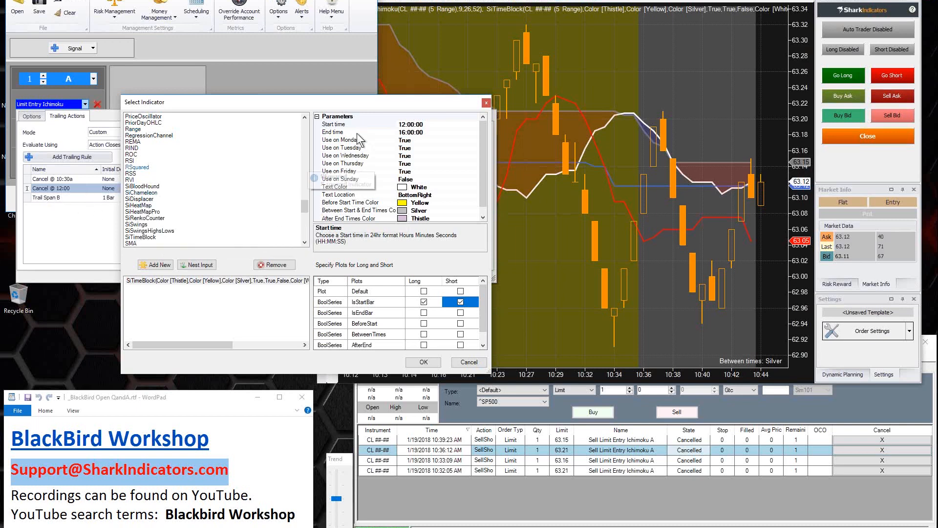
left_click(342, 125)
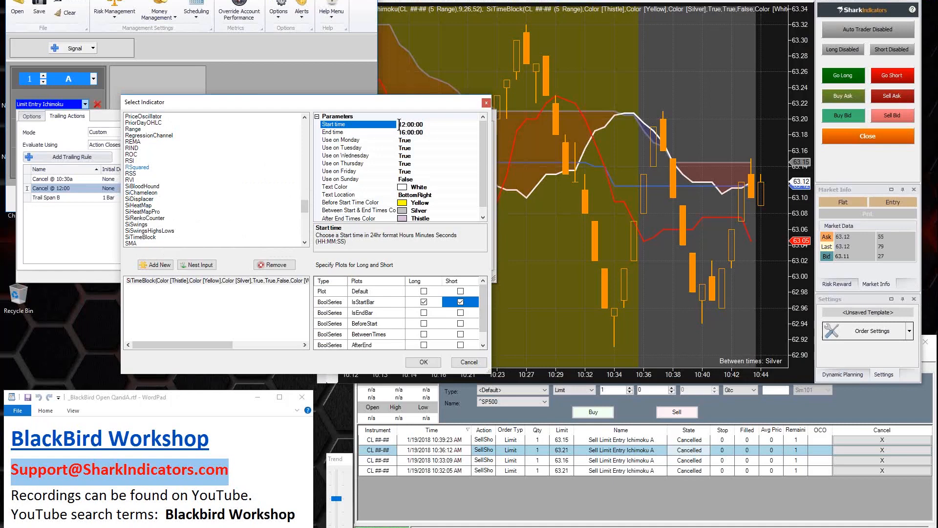
left_click(366, 302)
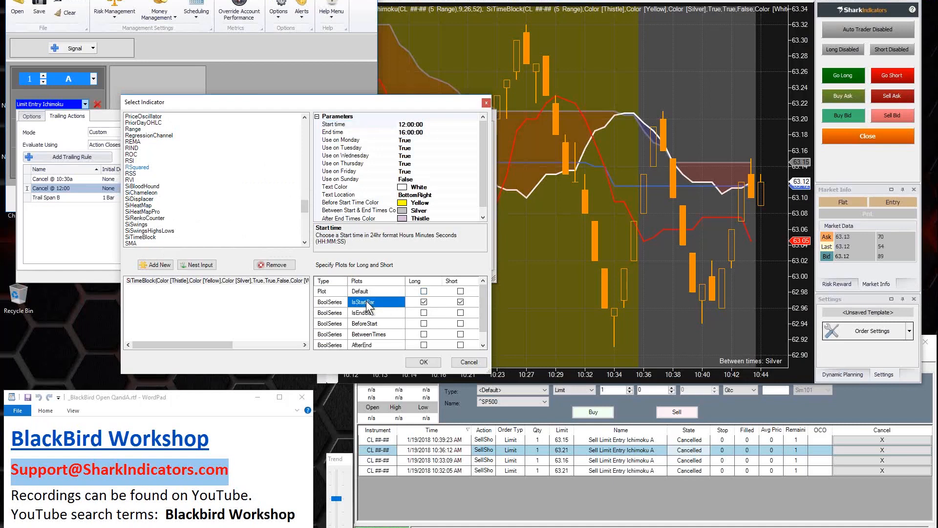
Step: Confirm SiTimeBlock as the Cancel @ 12:00 trigger indicator and set its long and short thresholds to 1
left_click(422, 362)
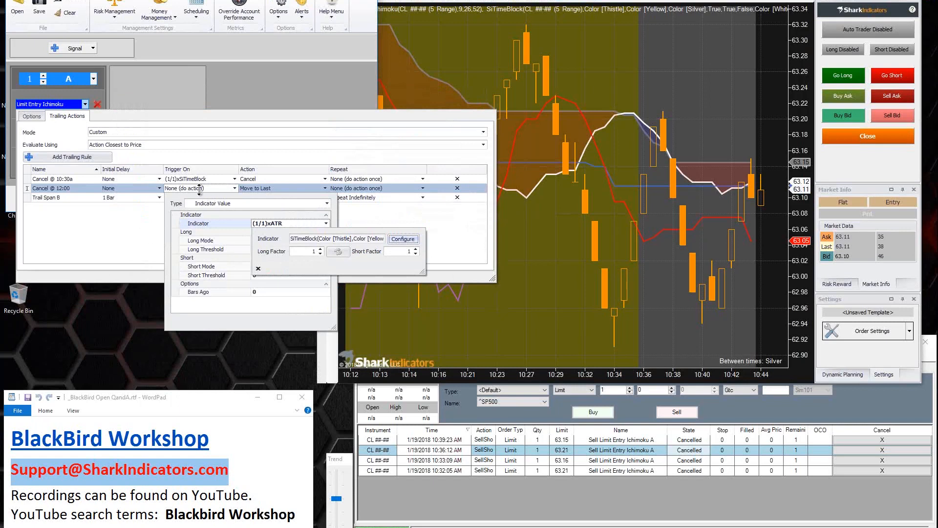
left_click(268, 308)
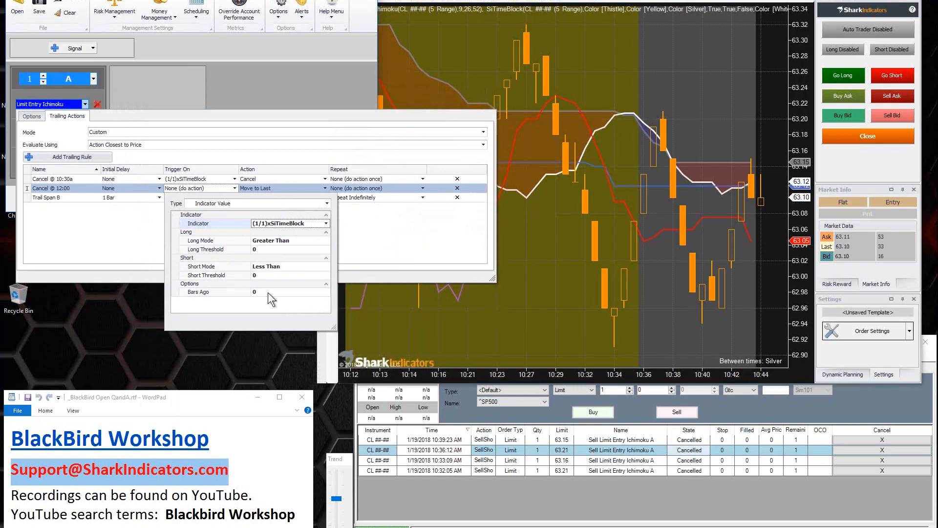
left_click(259, 249)
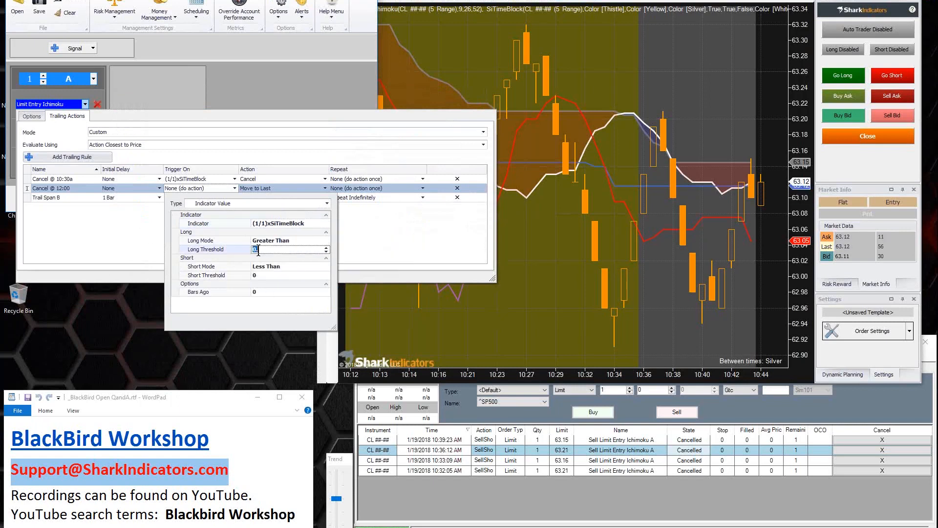
type("1")
left_click(259, 275)
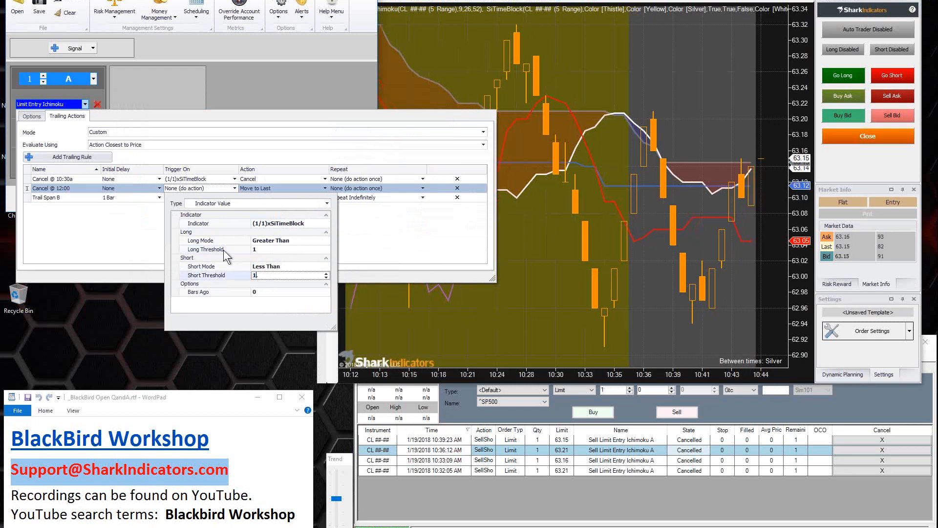
type("1")
Step: Set both the long and short modes of the Cancel @ 12:00 trigger to Equal To
left_click(324, 241)
left_click(324, 242)
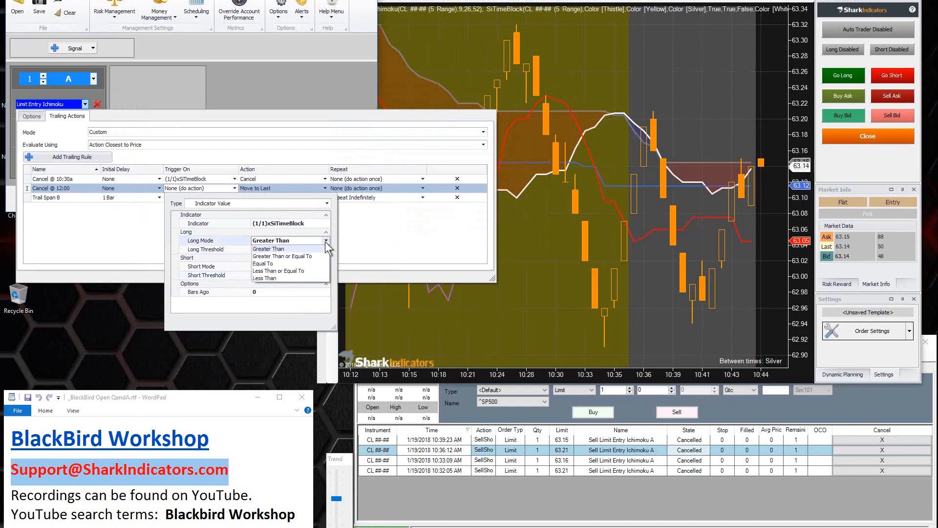
left_click(271, 264)
left_click(324, 266)
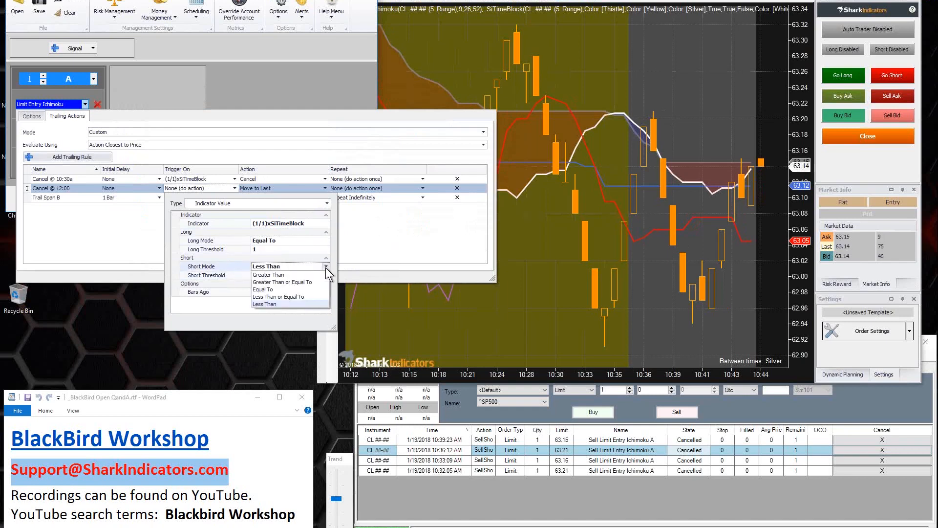
left_click(270, 290)
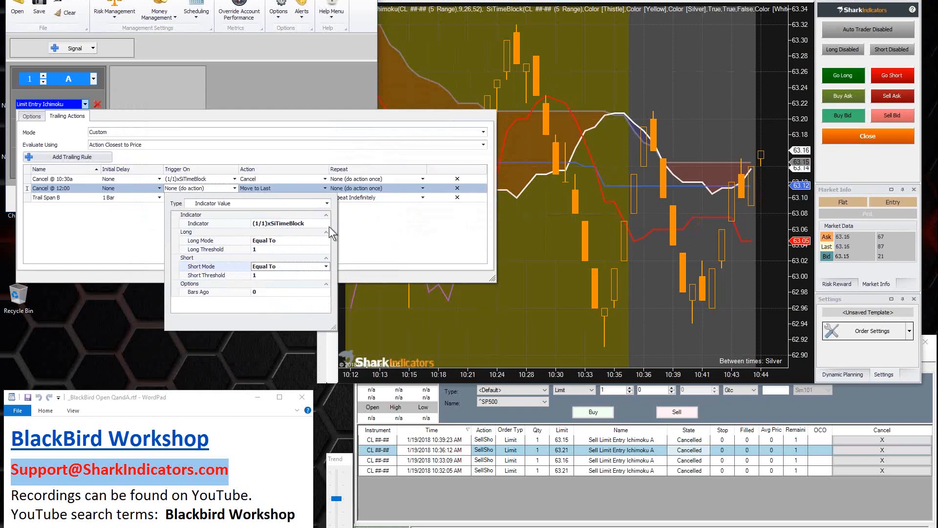
left_click(354, 233)
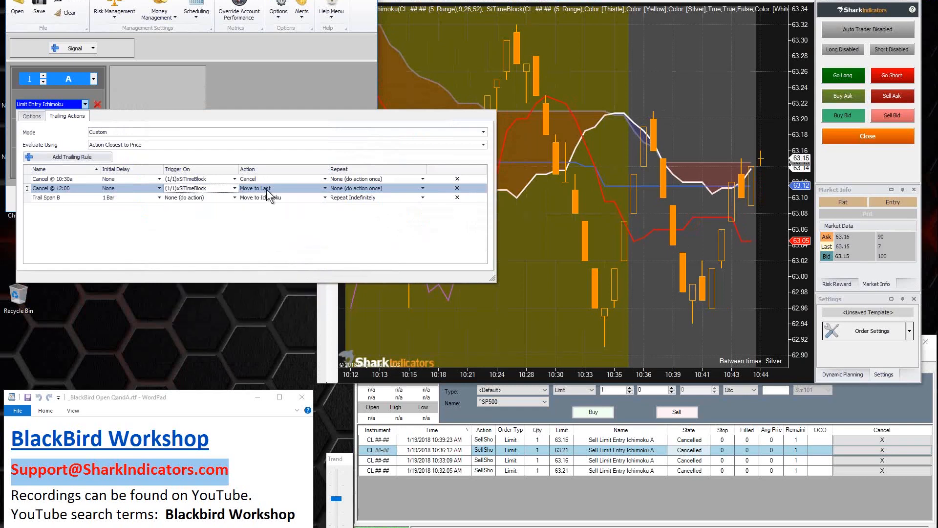
Step: Change the action of the Cancel @ 12:00 trailing rule to Cancel Order
left_click(280, 190)
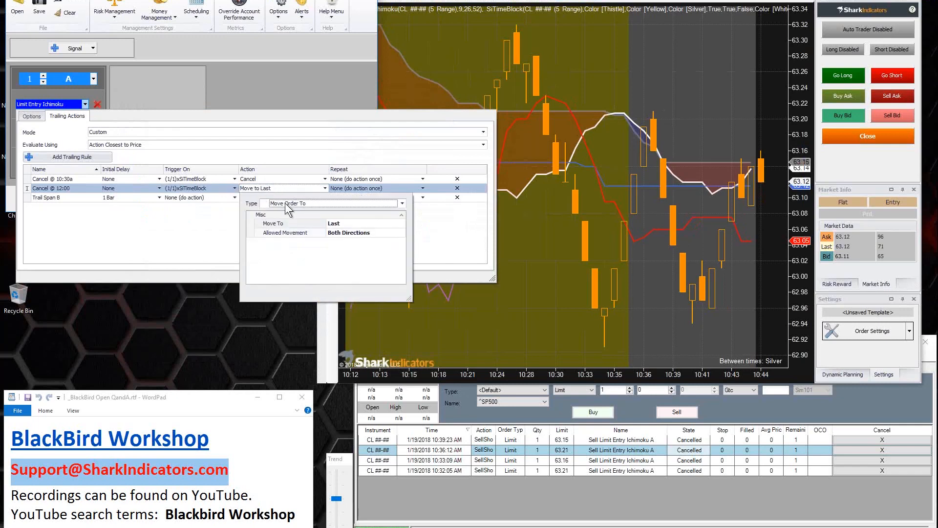
left_click(312, 204)
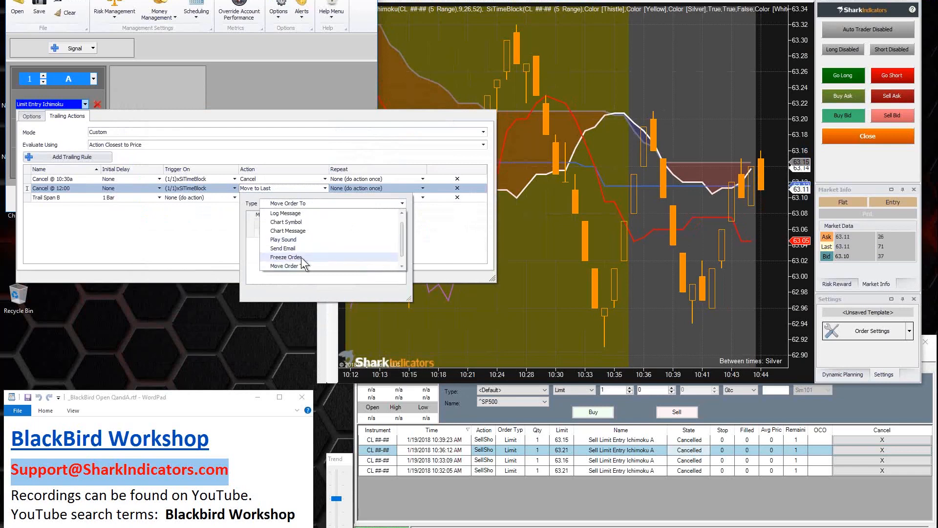
left_click(402, 266)
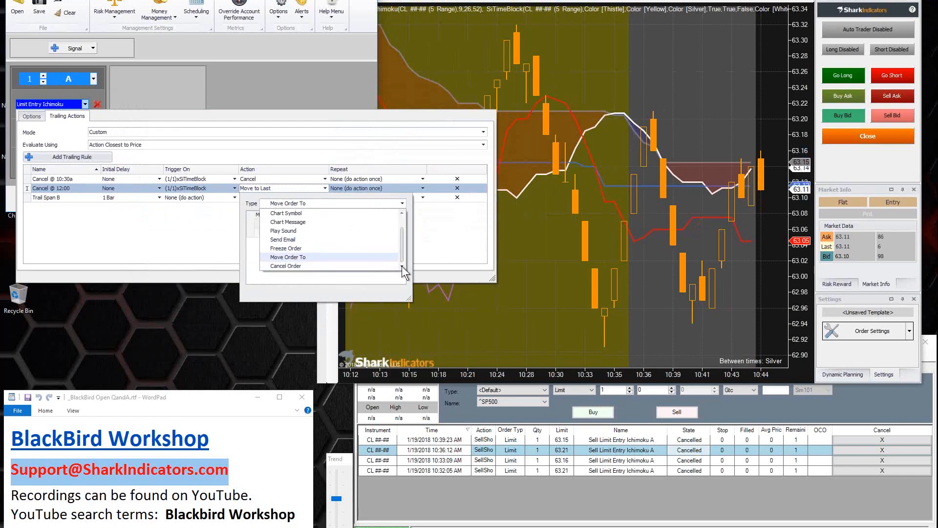
left_click(283, 265)
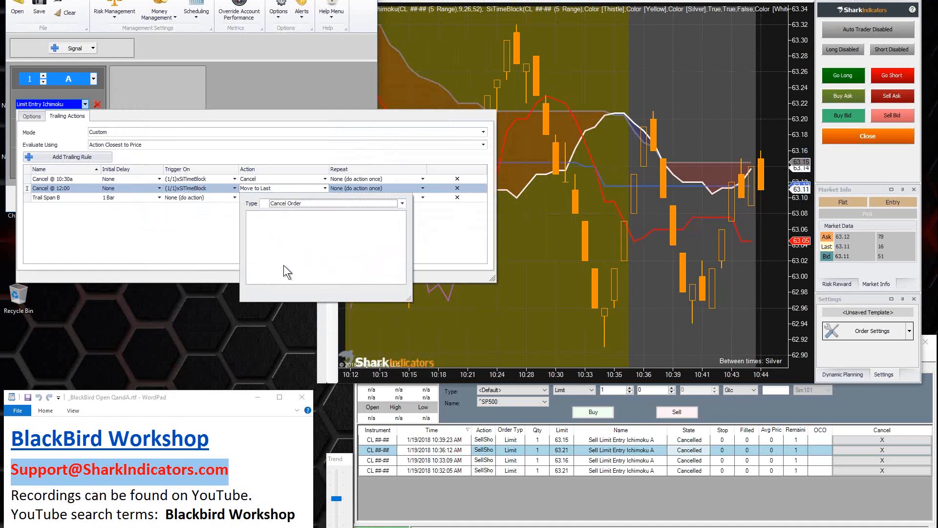
left_click(223, 237)
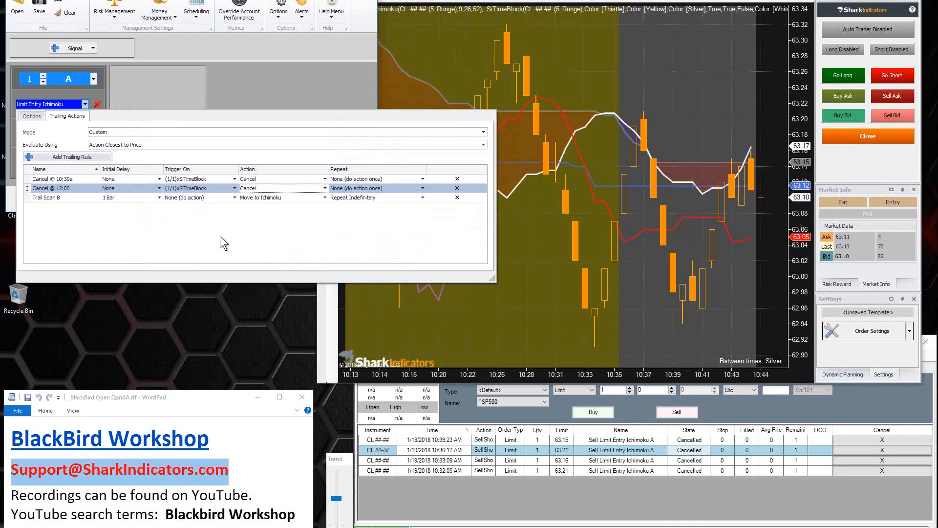
Step: Review the two timed cancel rules and the limit entry's Cancel After bar setting
left_click(39, 179)
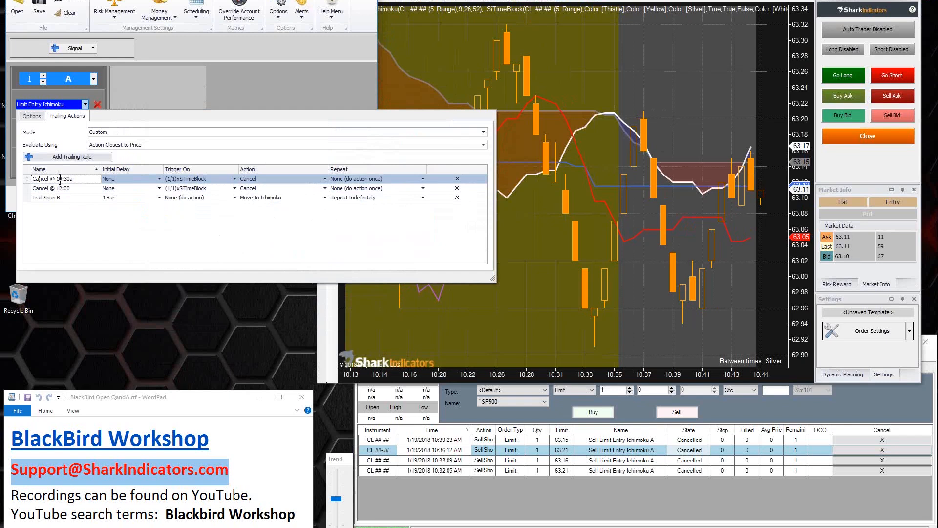
left_click(44, 189)
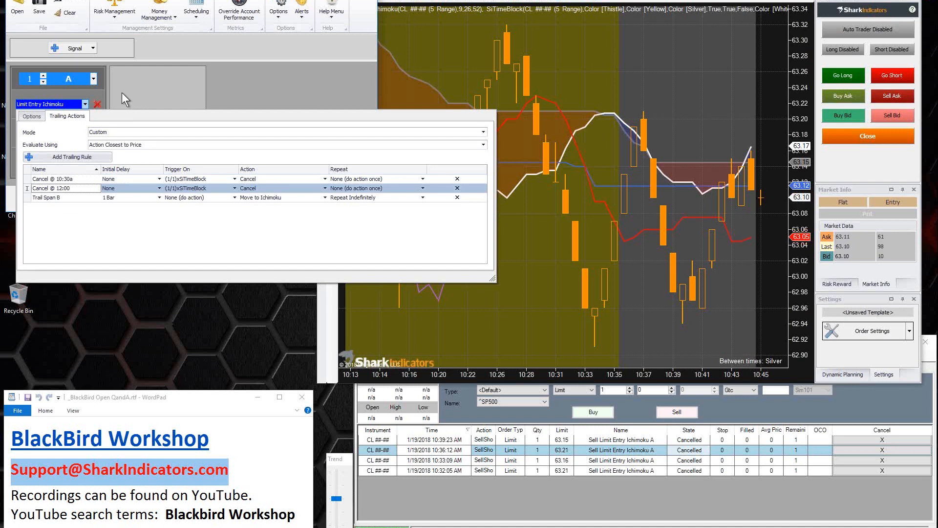
left_click(32, 117)
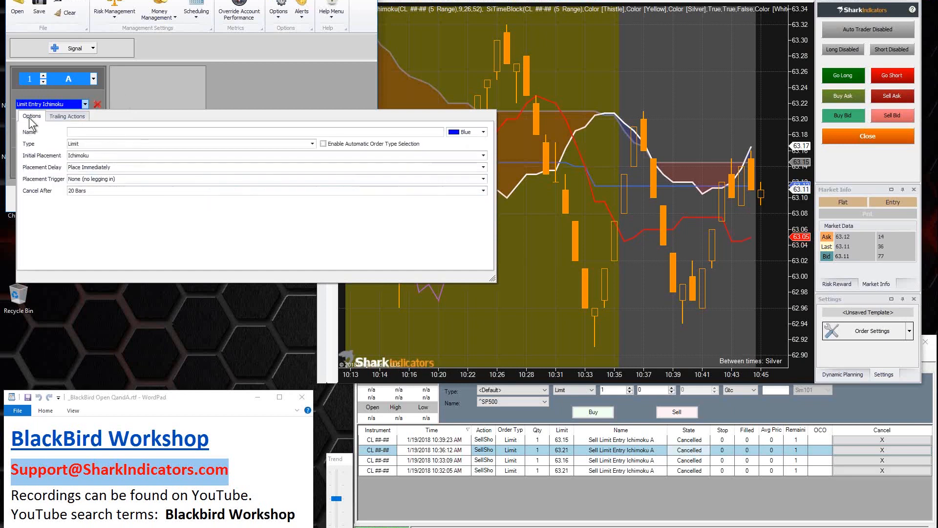
left_click(86, 192)
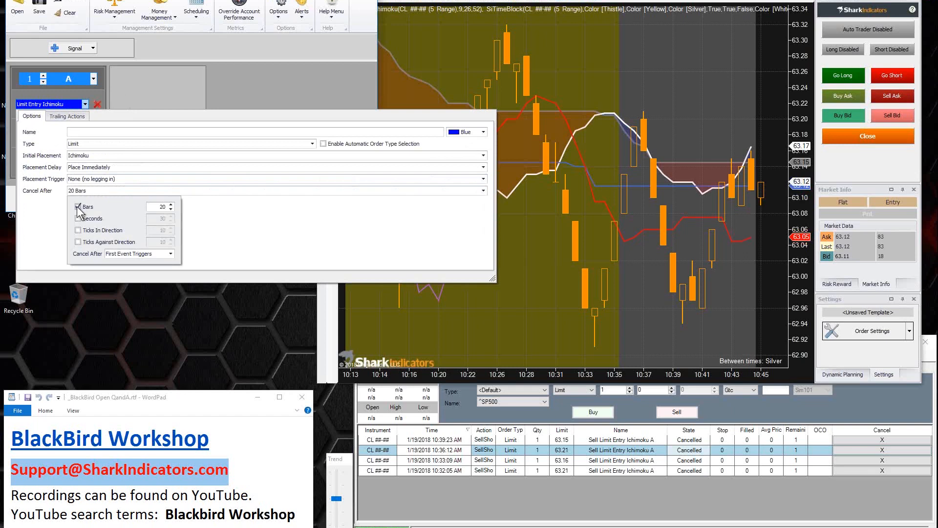
left_click(195, 215)
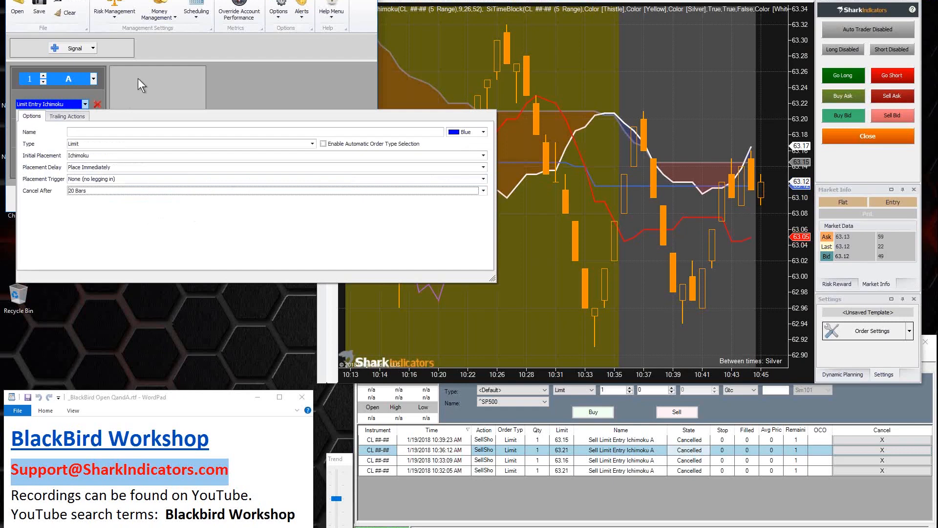
Step: Save the BlackBird settings as "BB-TrainingWorkshop20180119 Limit entry Start Ind A Trail Ind B Cancel 20 Bars or Time of Day"
left_click(137, 78)
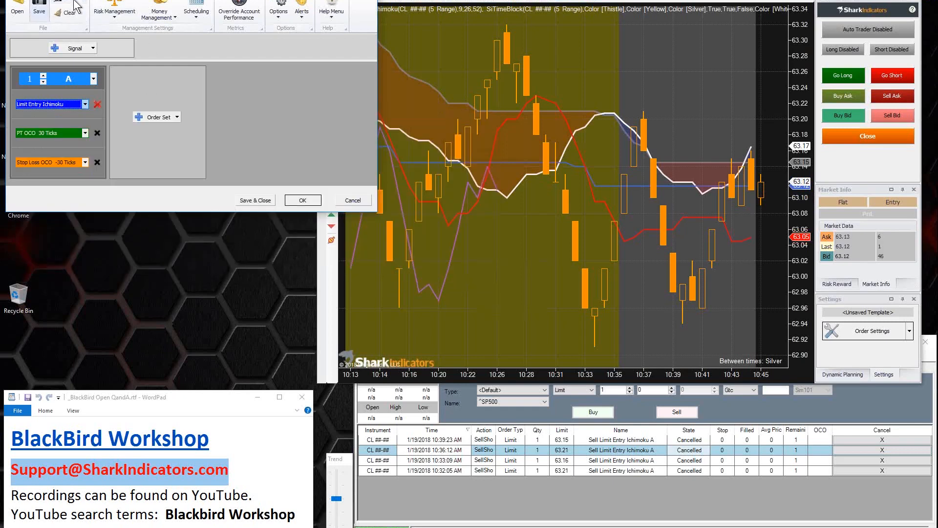
left_click(49, 17)
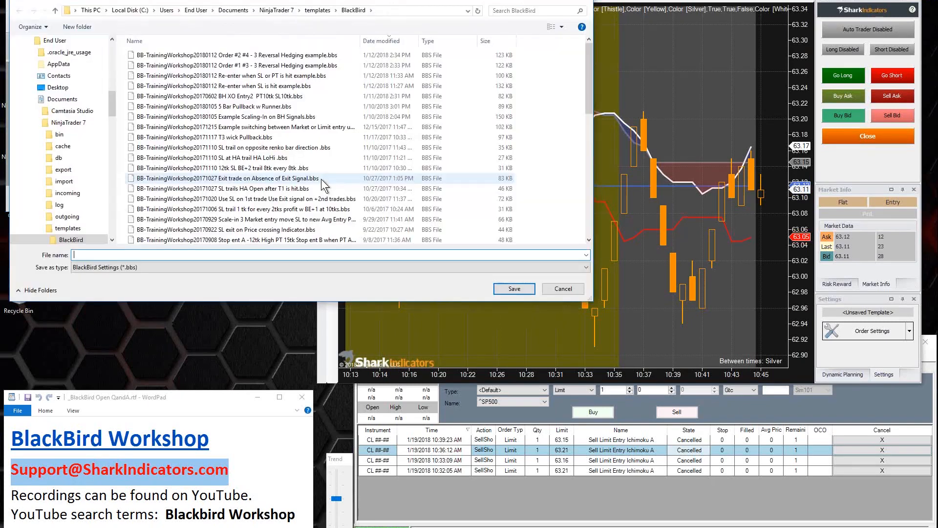
type("BB-TrainingWorkshop20180119 Lim")
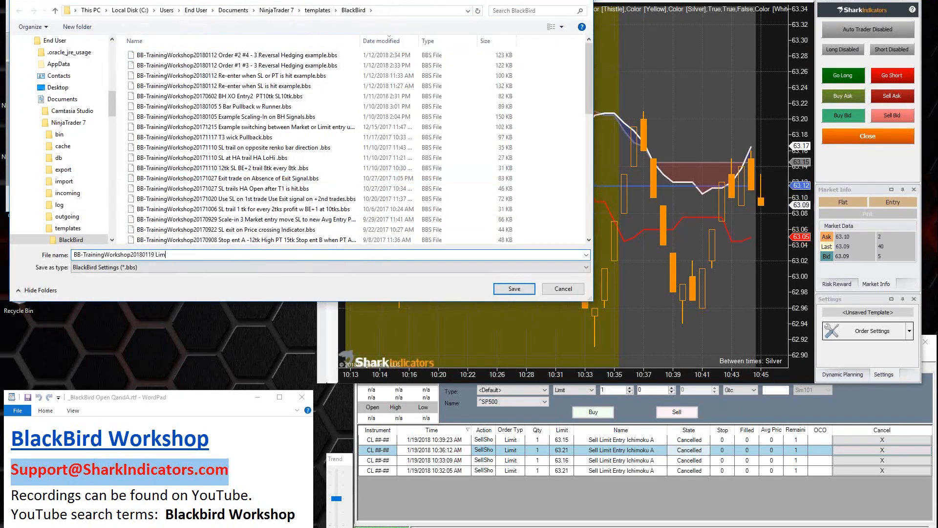
type("it entry Start Ind A Trail Ind B Cancel 20 Bars or")
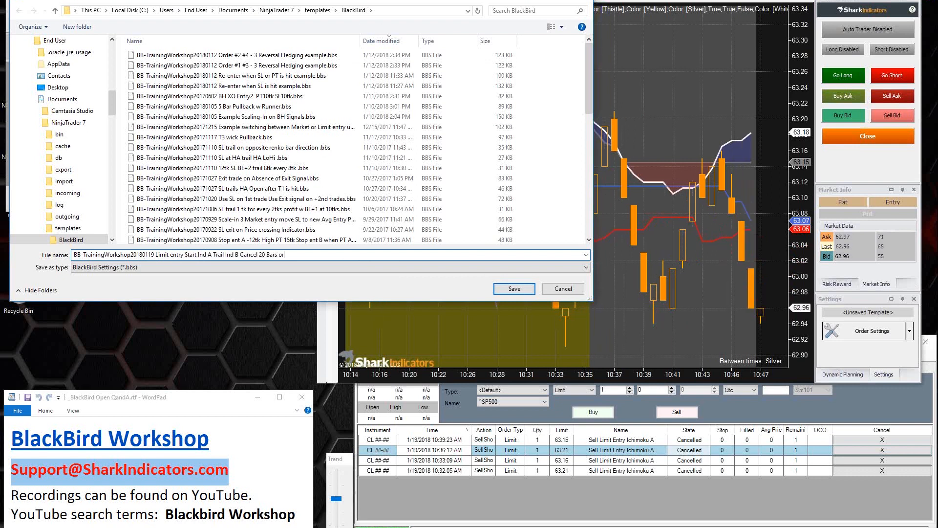
type(" Time of Day")
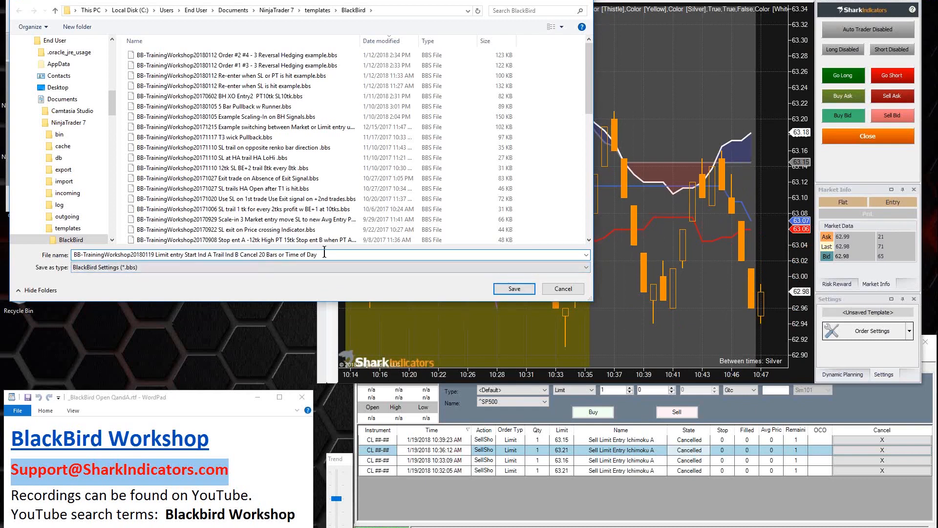
left_click(512, 289)
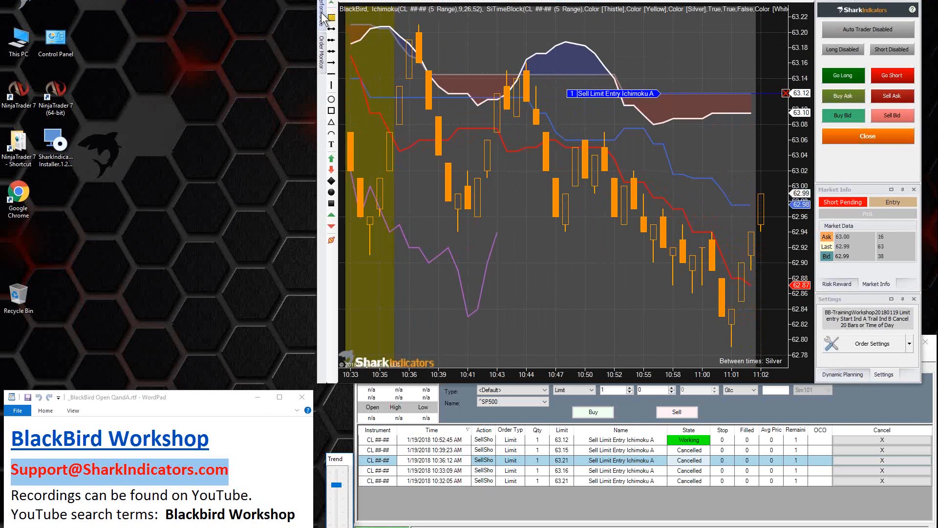
Step: Pin the Performance and Order Monitor panels open beside the chart, widening the chart window to make room
mouse_move(321, 16)
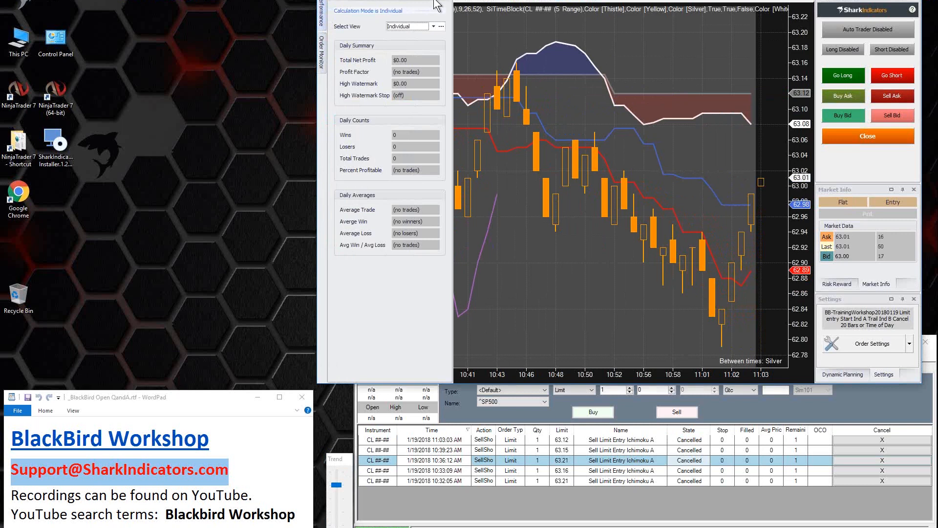
left_click(433, 1)
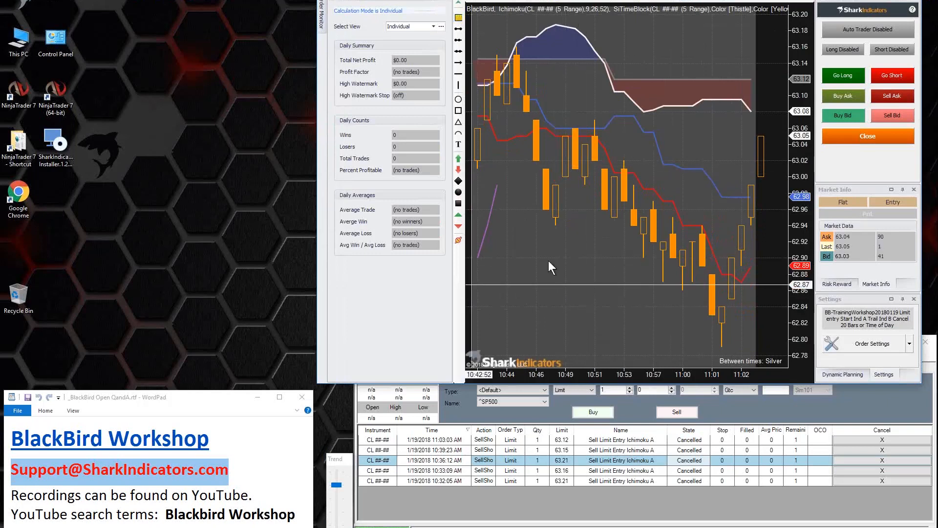
left_click_drag(318, 282, 178, 146)
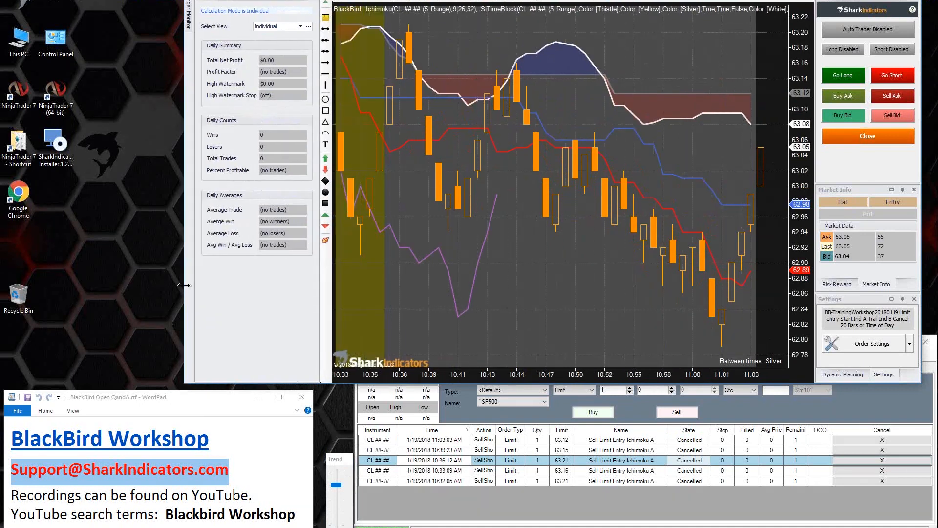
left_click(182, 16)
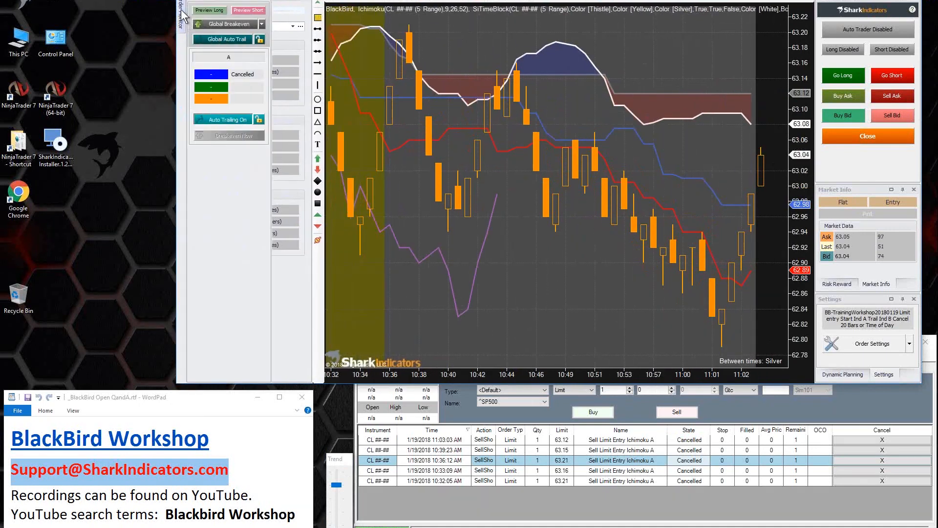
left_click(255, 4)
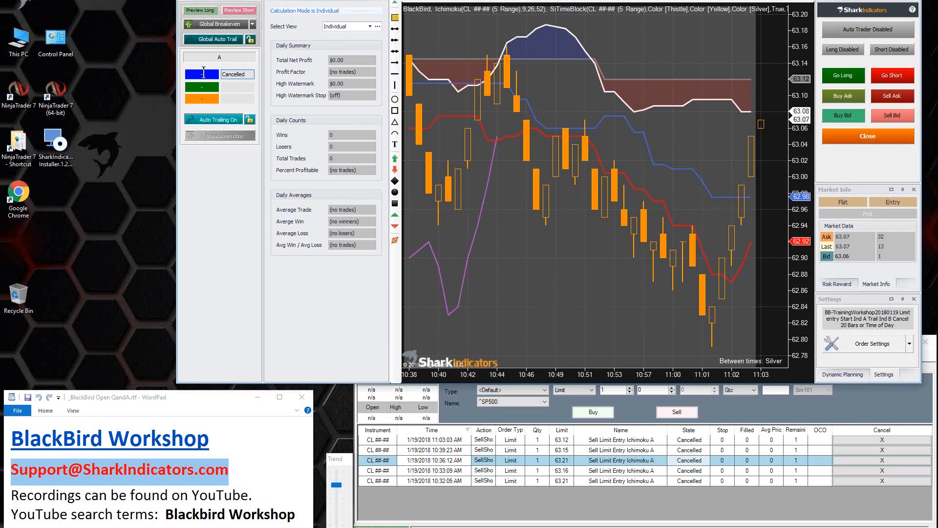
Step: Examine the entry order's status in the Order Monitor, the chart's recent bars and the Total Net Profit figure
left_click_drag(232, 74, 243, 74)
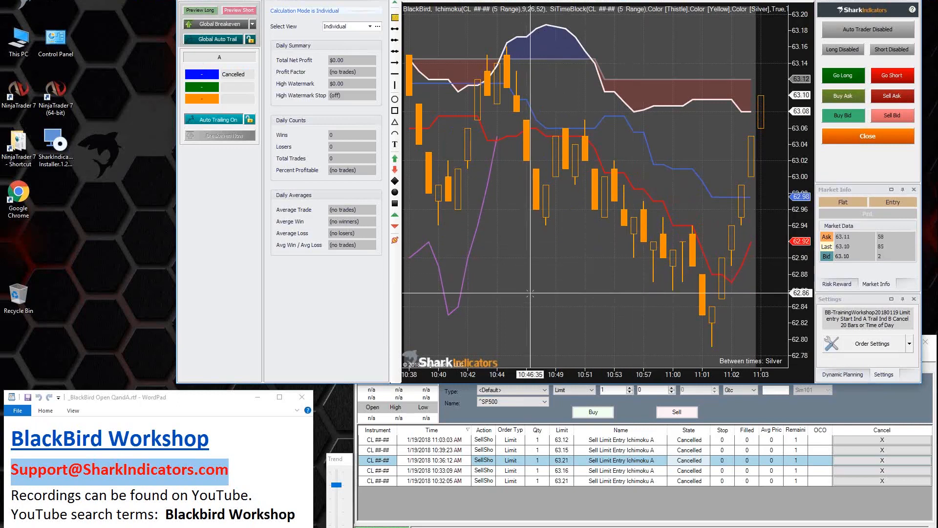
scroll(530, 293, "up", 3)
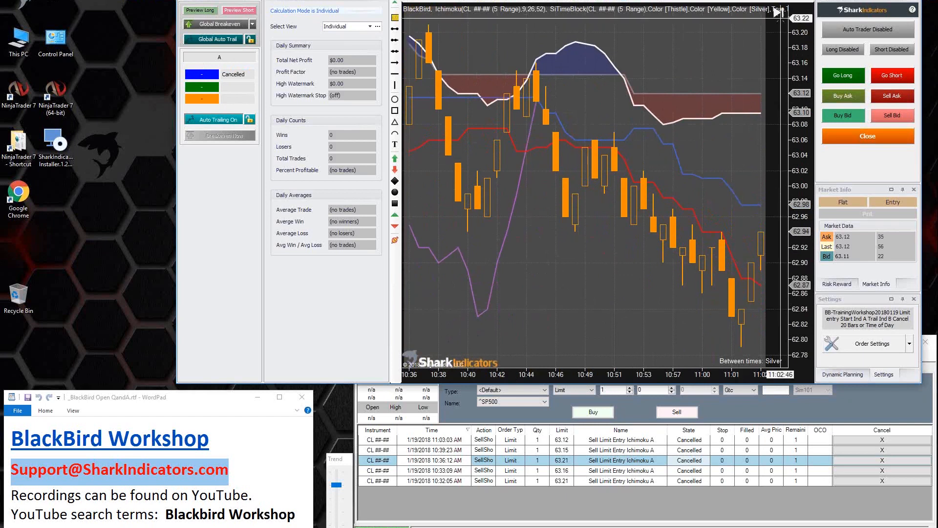
left_click(778, 12)
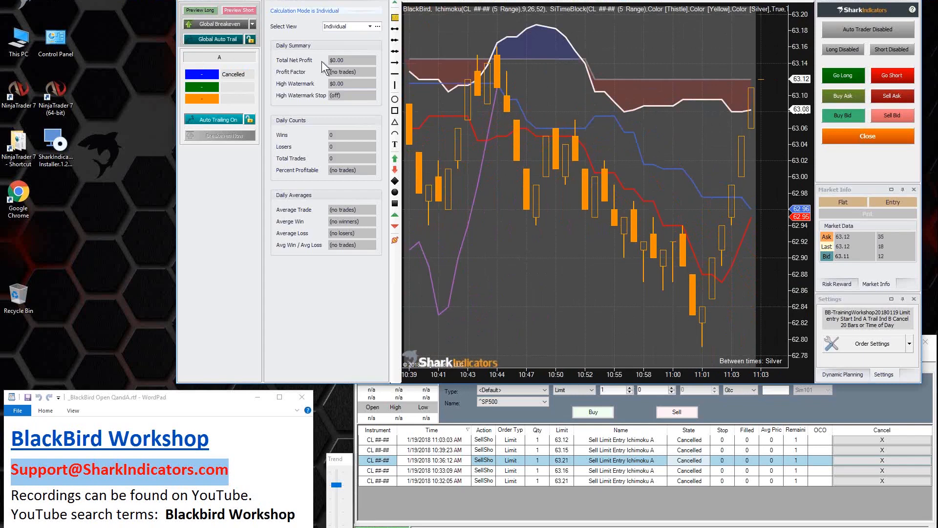
left_click_drag(351, 60, 322, 60)
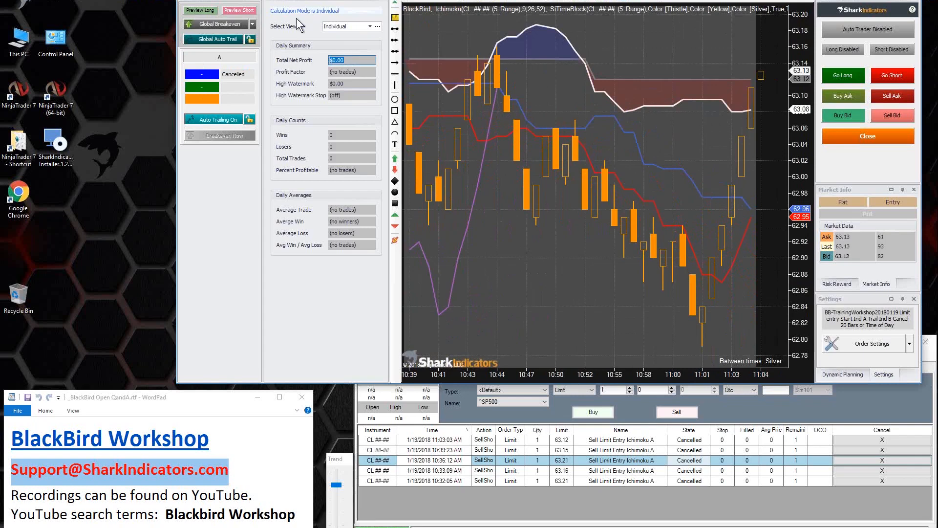
Step: Return the Order Monitor panel to auto-hide
left_click(246, 3)
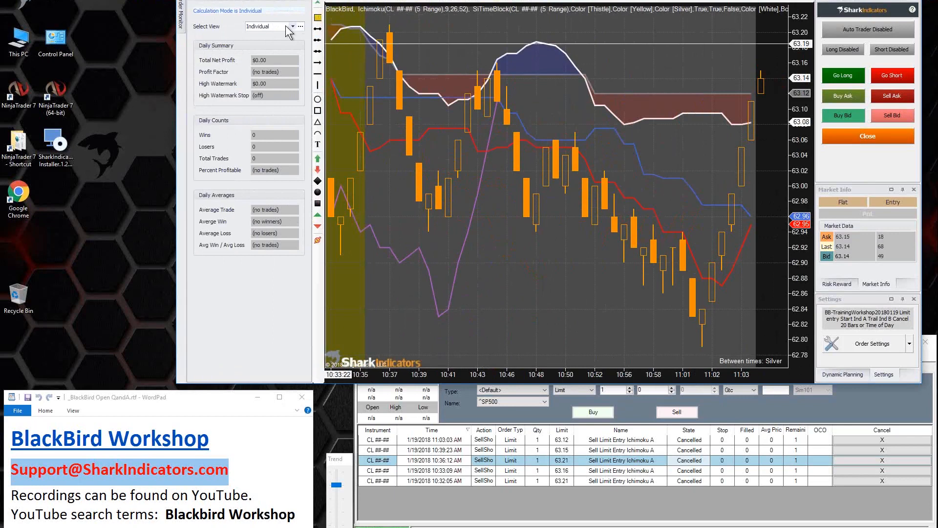
left_click(249, 1)
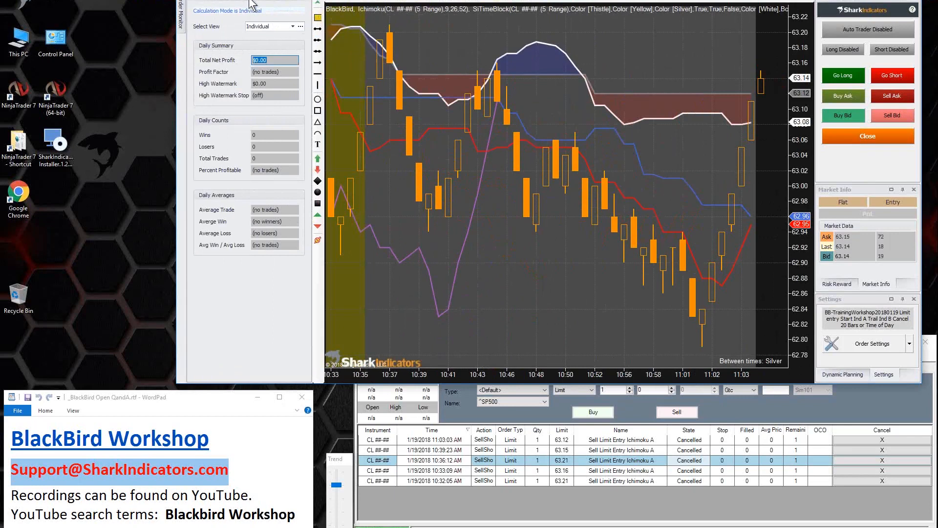
Step: Undock the Performance panel from the chart window, enlarge it to show all daily figures and place it on the desktop beside the chart
left_click_drag(250, 3, 66, 2)
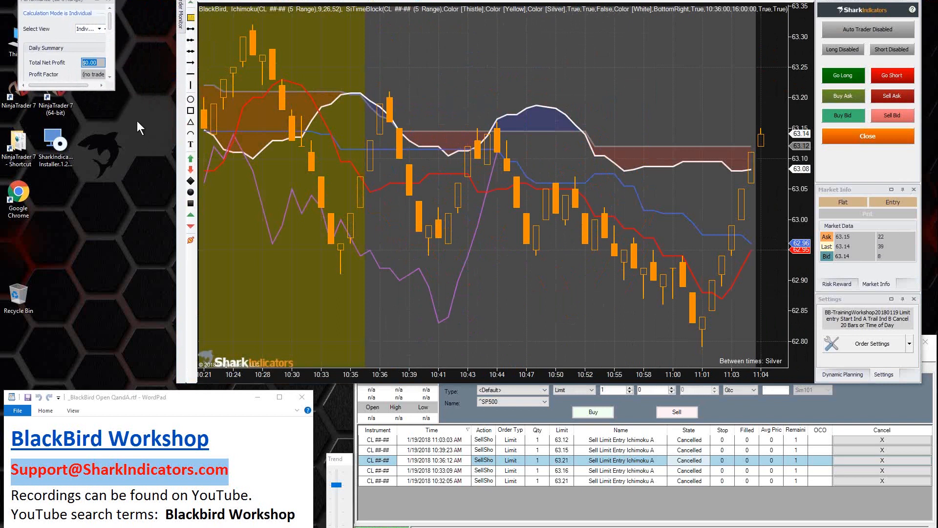
left_click_drag(117, 93, 164, 279)
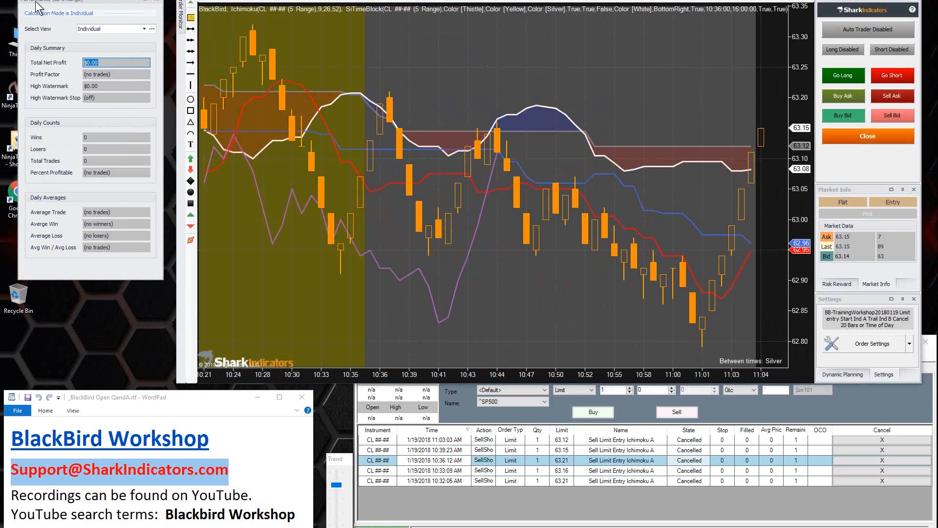
left_click_drag(93, 14, 93, 20)
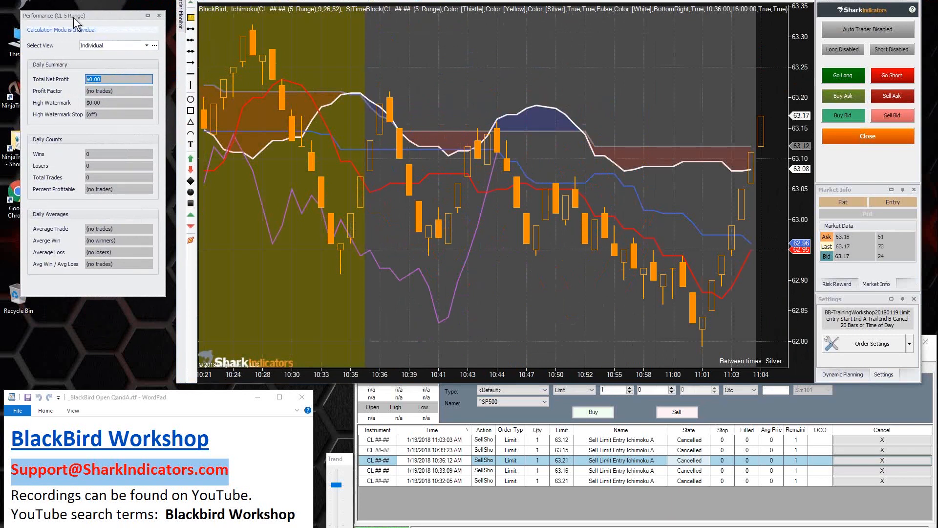
left_click(191, 17)
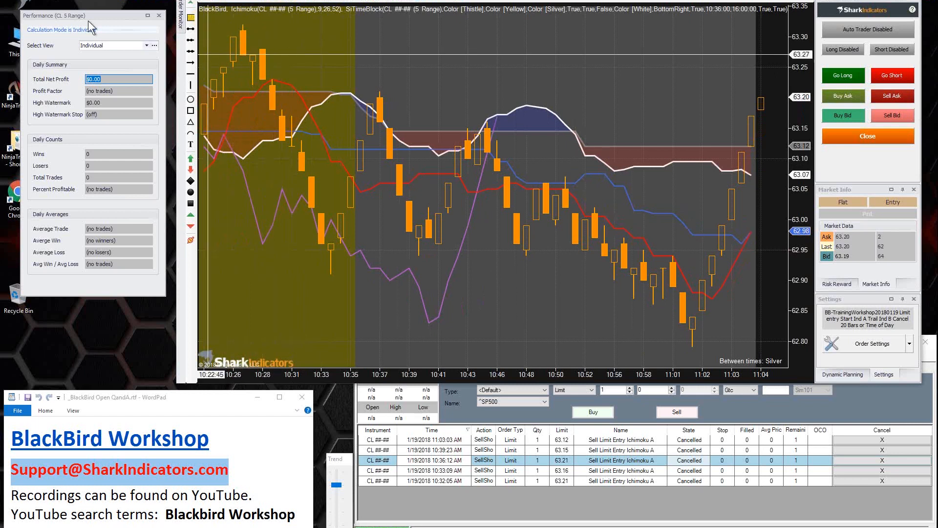
left_click_drag(89, 14, 69, 19)
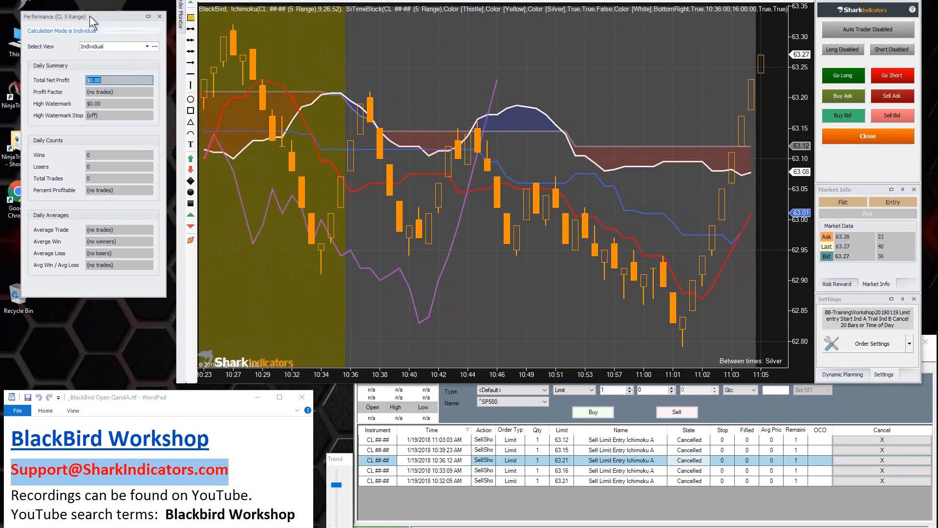
Step: Dock the floating Performance panel back into the chart window, on the left side of the chart
left_click_drag(89, 15, 143, 7)
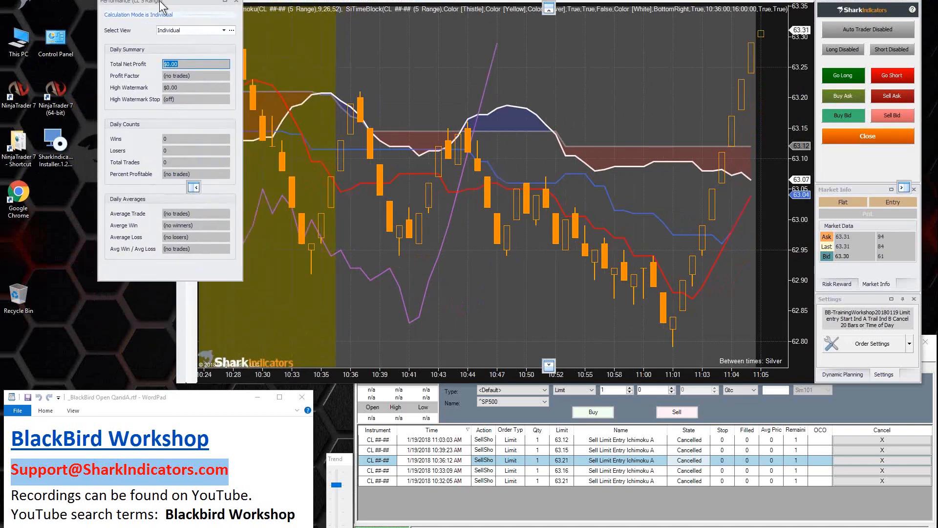
left_click_drag(169, 58, 191, 189)
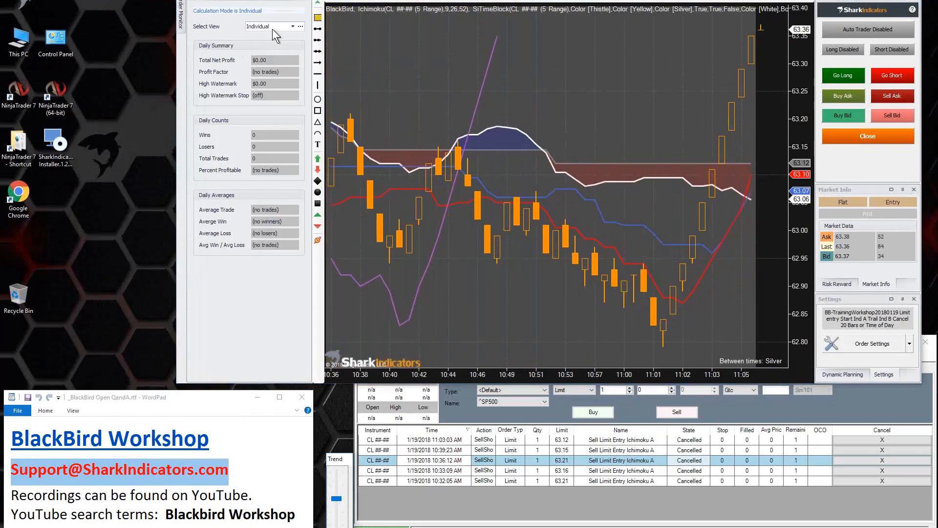
Step: Switch the Performance panel's view to Group and back to Individual
left_click(294, 27)
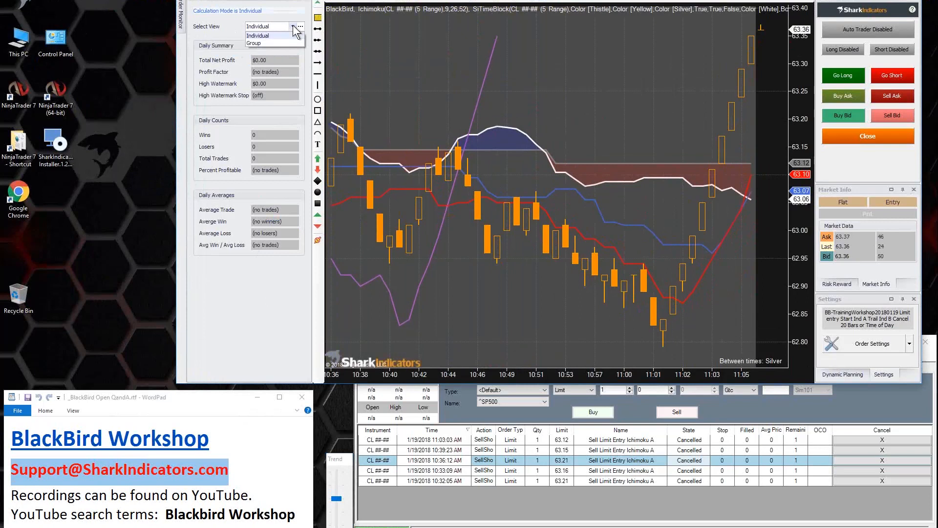
left_click(265, 42)
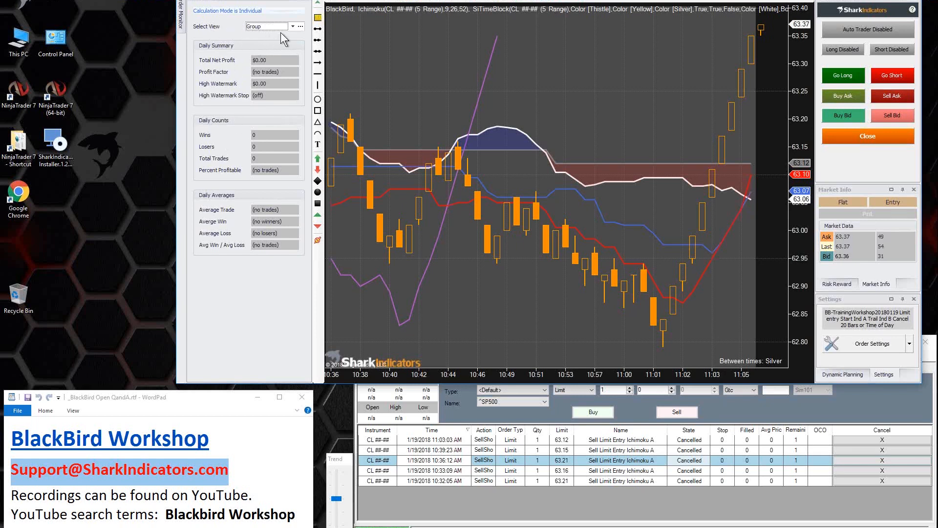
left_click(292, 26)
left_click(267, 36)
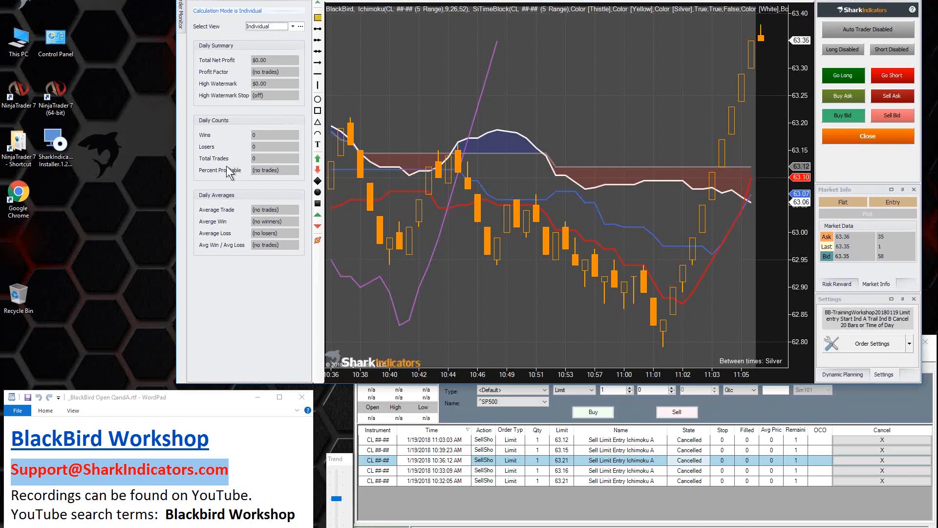
Step: Examine the PnL Calculation Mode in the order settings' Money Management options, and close the settings without changes
left_click(874, 344)
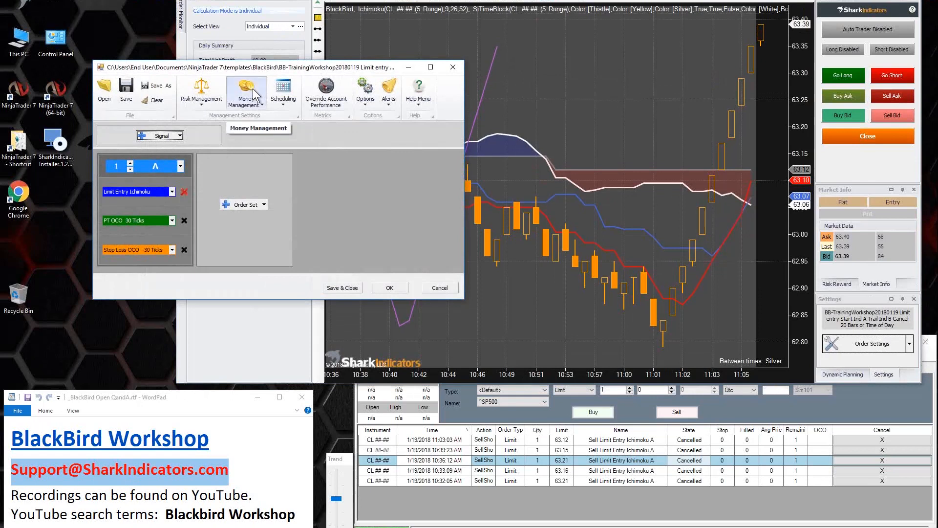
left_click(248, 97)
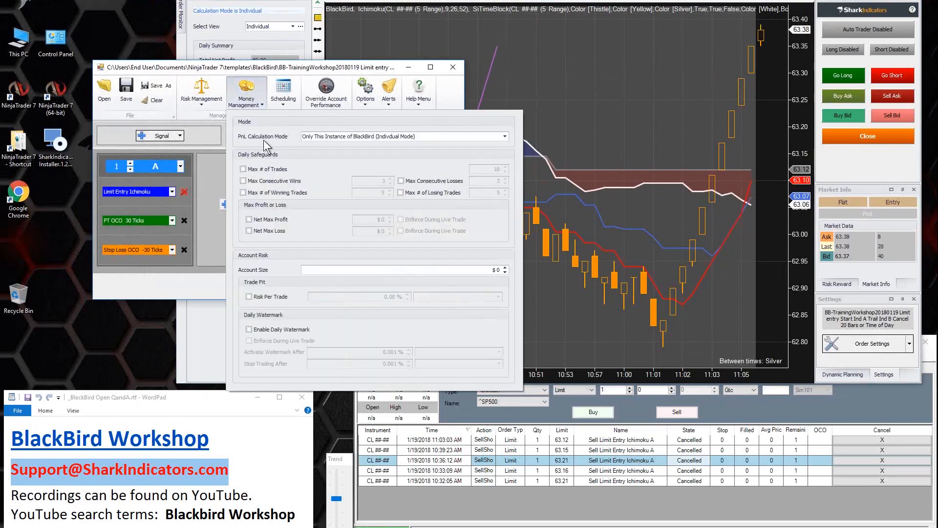
mouse_move(390, 137)
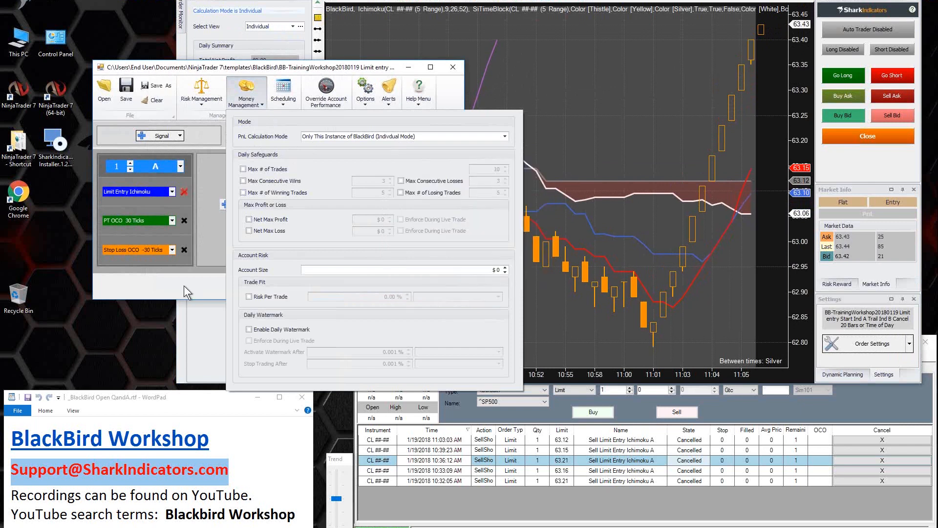
left_click(196, 281)
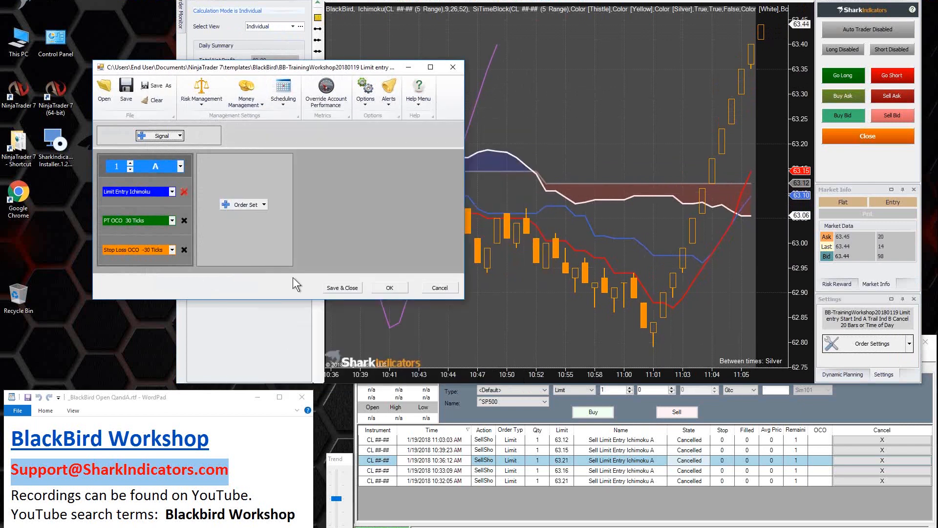
left_click(435, 284)
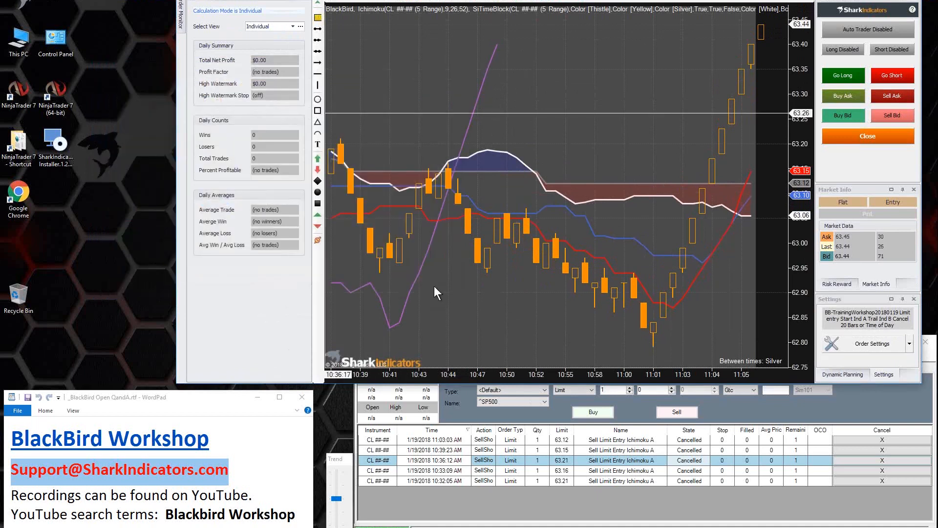
Step: Set the Performance panel's view to Group
left_click(292, 27)
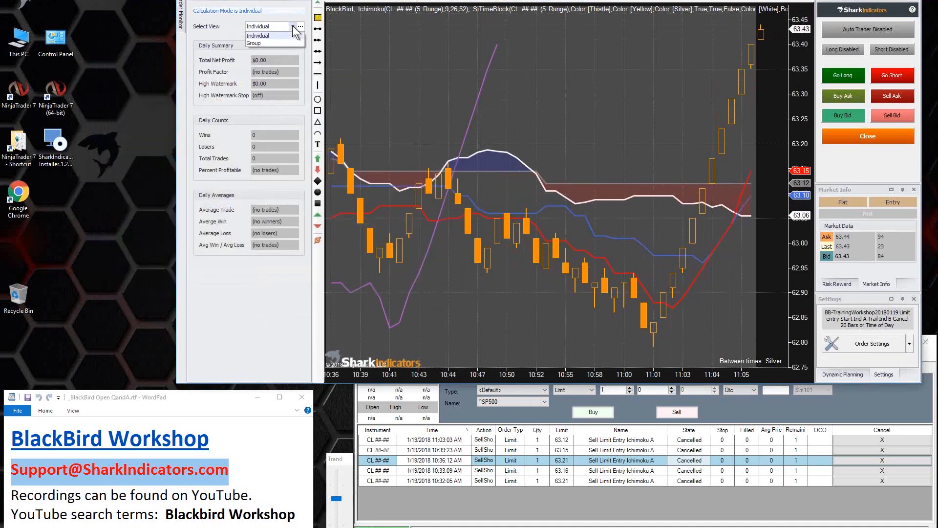
left_click(260, 42)
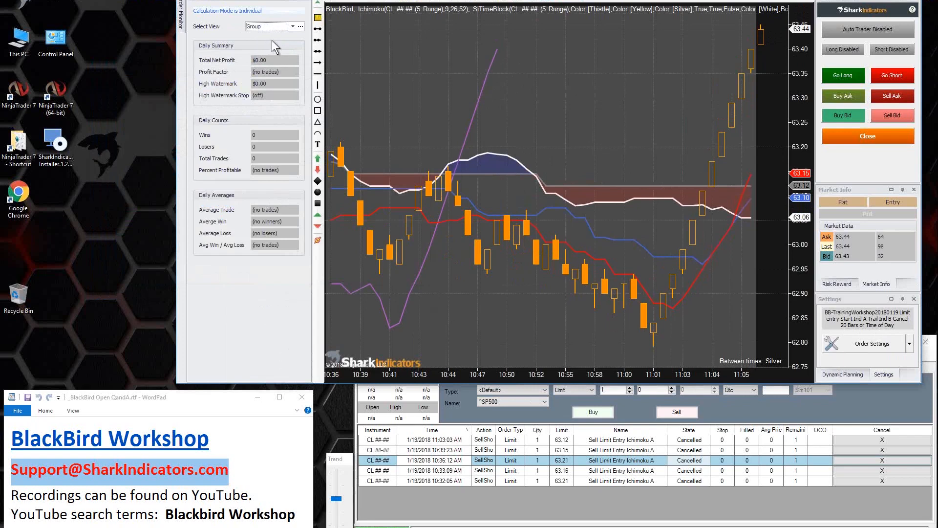